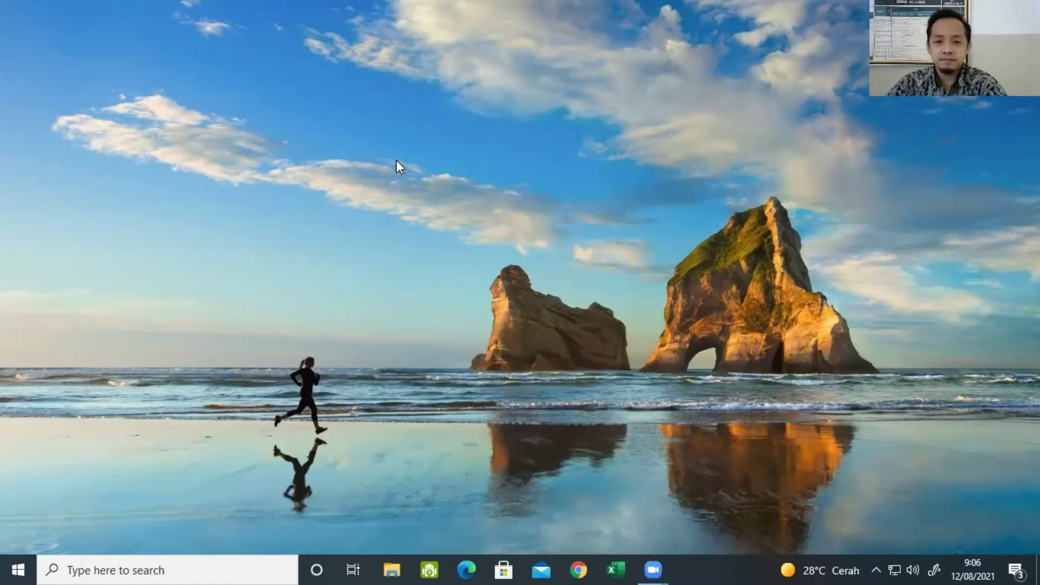
Open Chrome, search Google for "google form" and open the Google Forms: Free Online Surveys for Personal Use result.
left_click(579, 570)
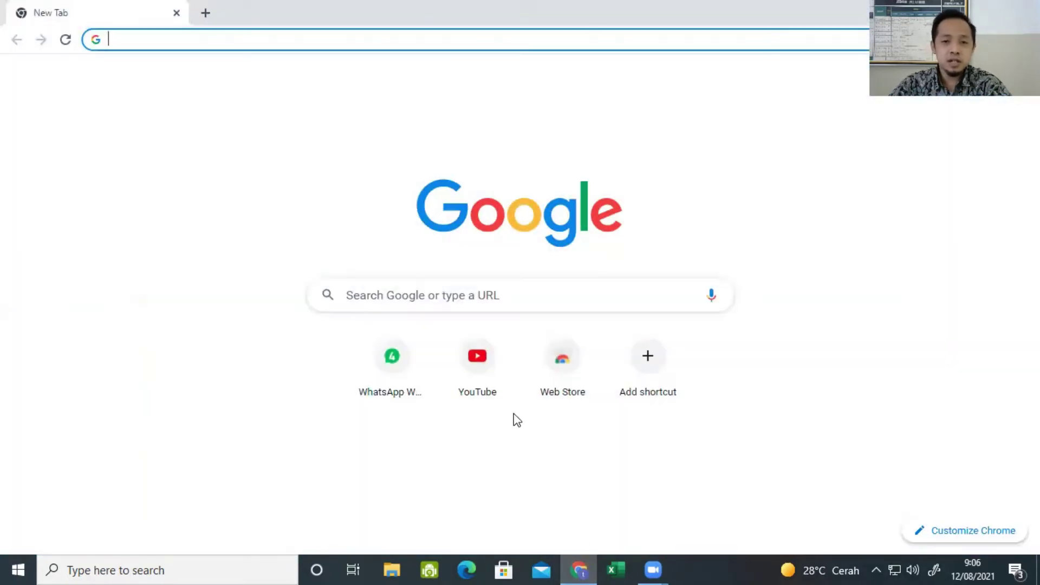
type("google")
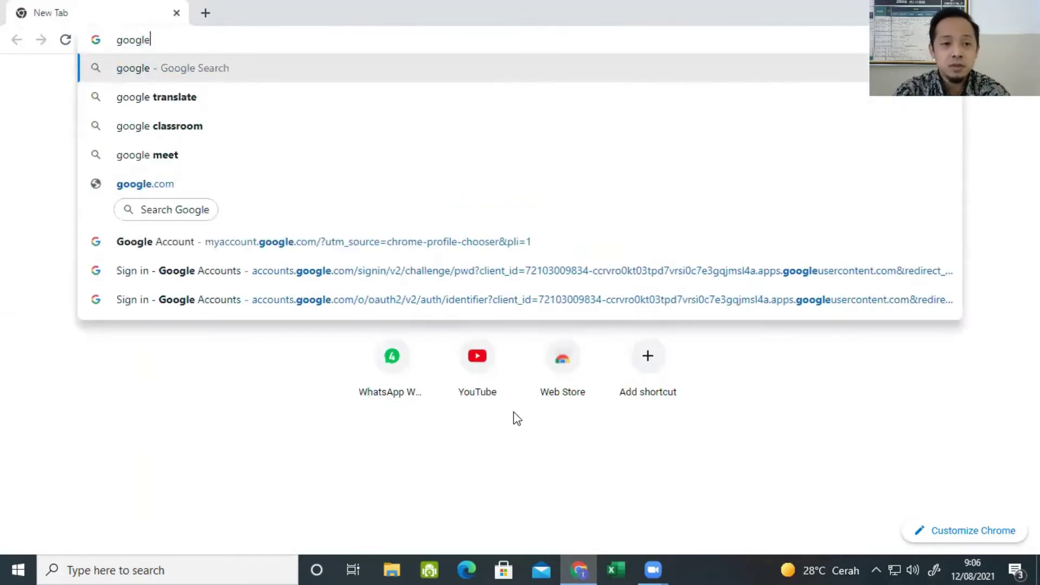
type(" form")
key("Return")
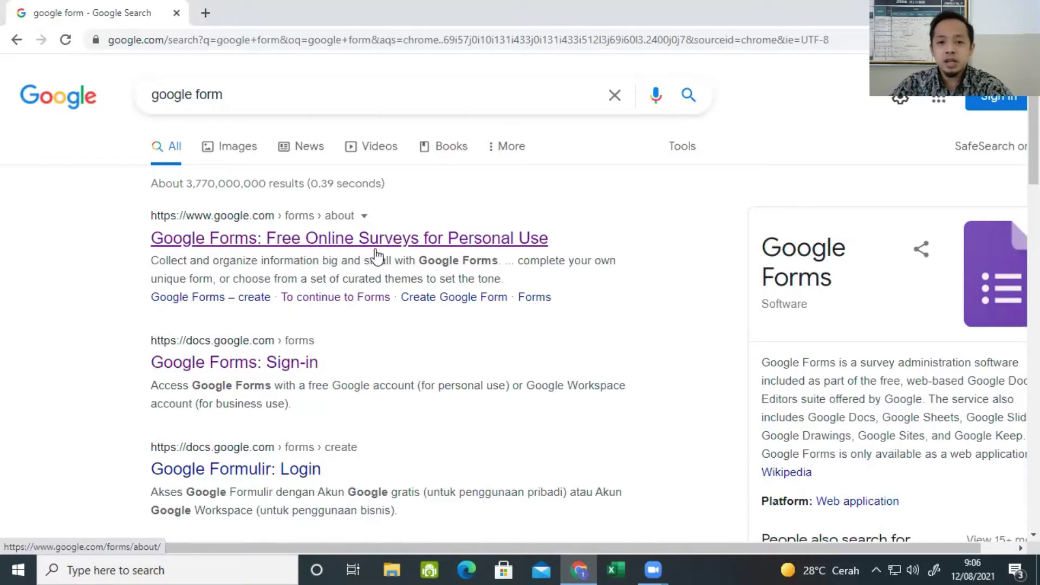
left_click(403, 242)
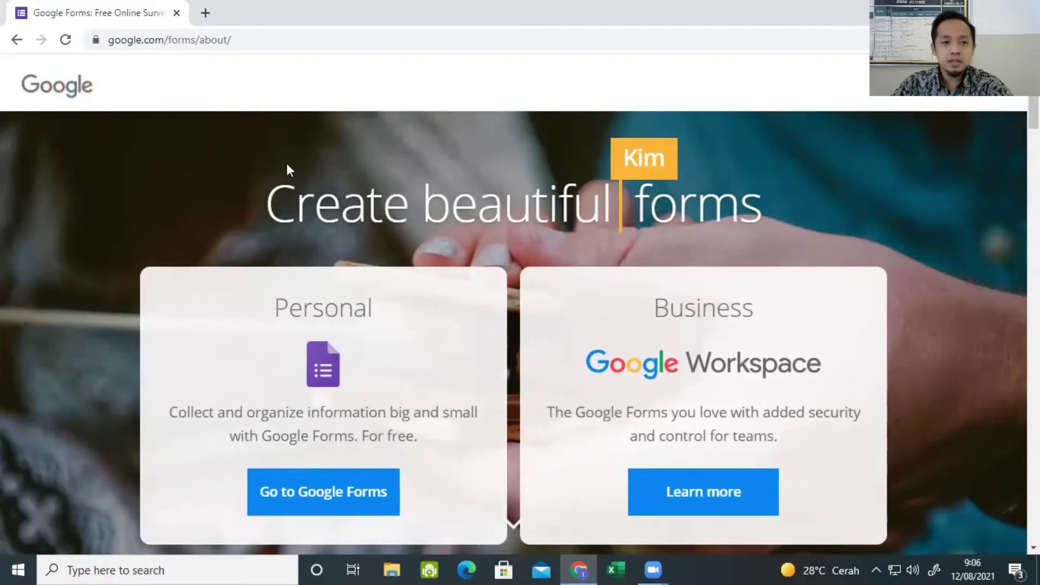
Go to the personal version of Google Forms and create a blank form, declining the introductory tour.
scroll(384, 206, "down", 1)
scroll(384, 207, "up", 1)
scroll(505, 242, "down", 2)
scroll(645, 276, "up", 2)
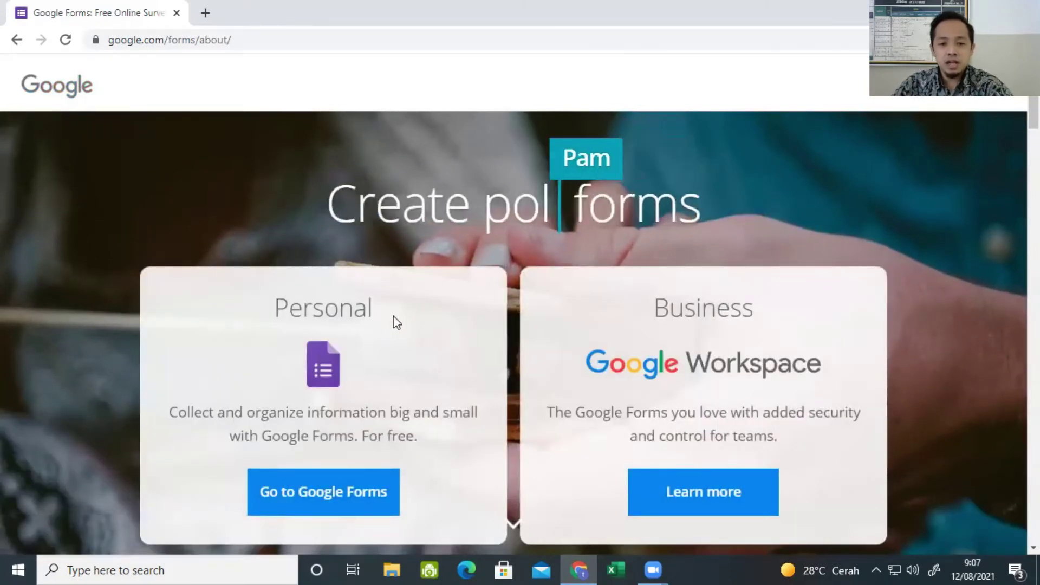
left_click(375, 501)
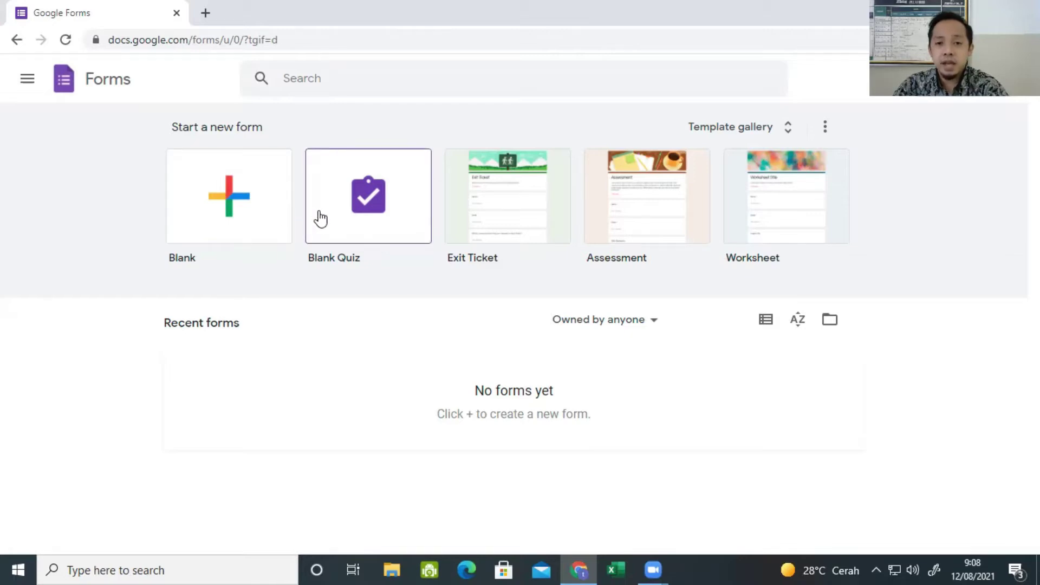
left_click(230, 220)
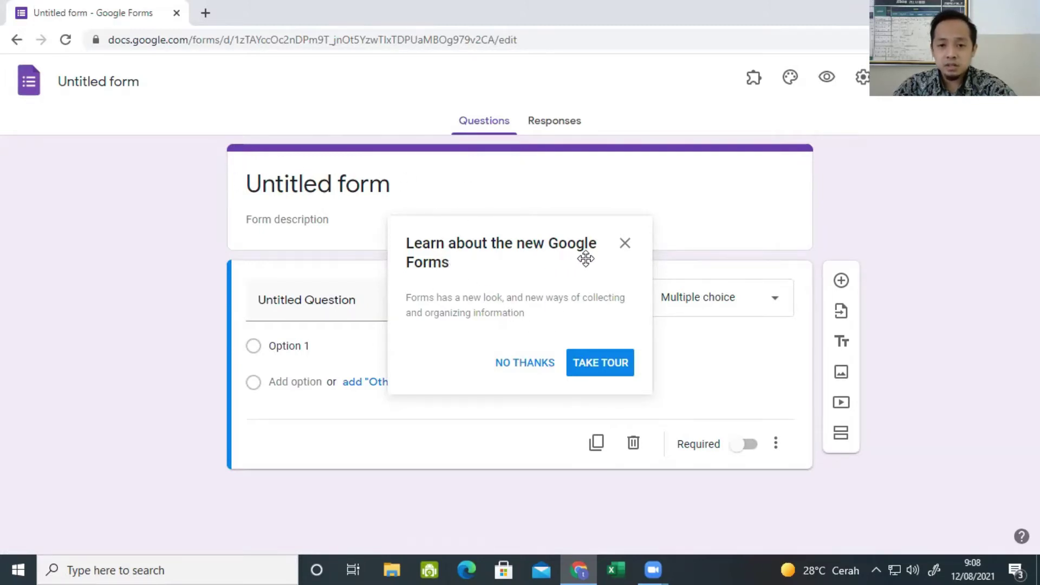
left_click(527, 363)
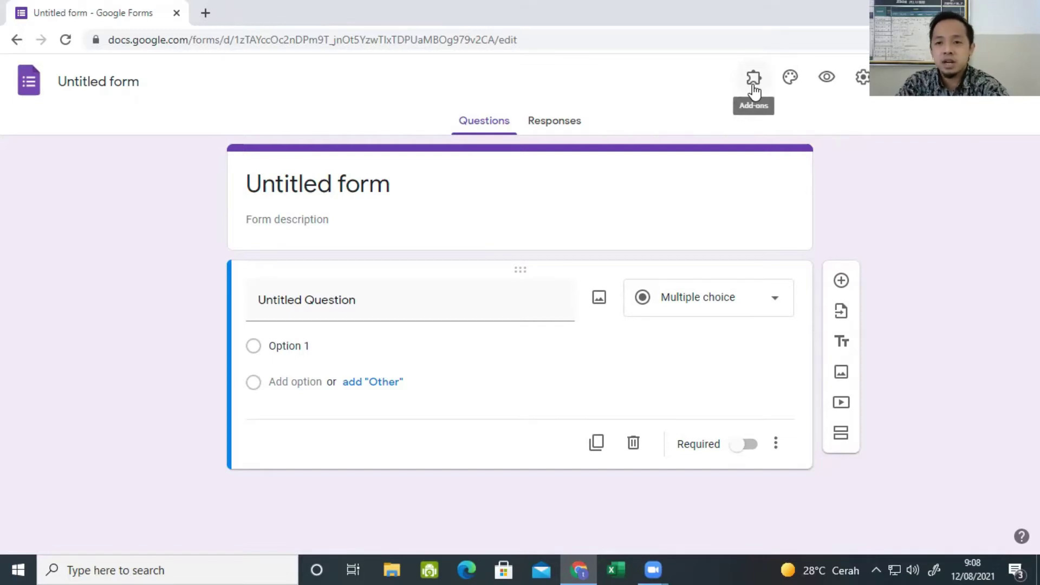
Insert the purple spheres image from the Work and School themes as the form's header.
left_click(790, 79)
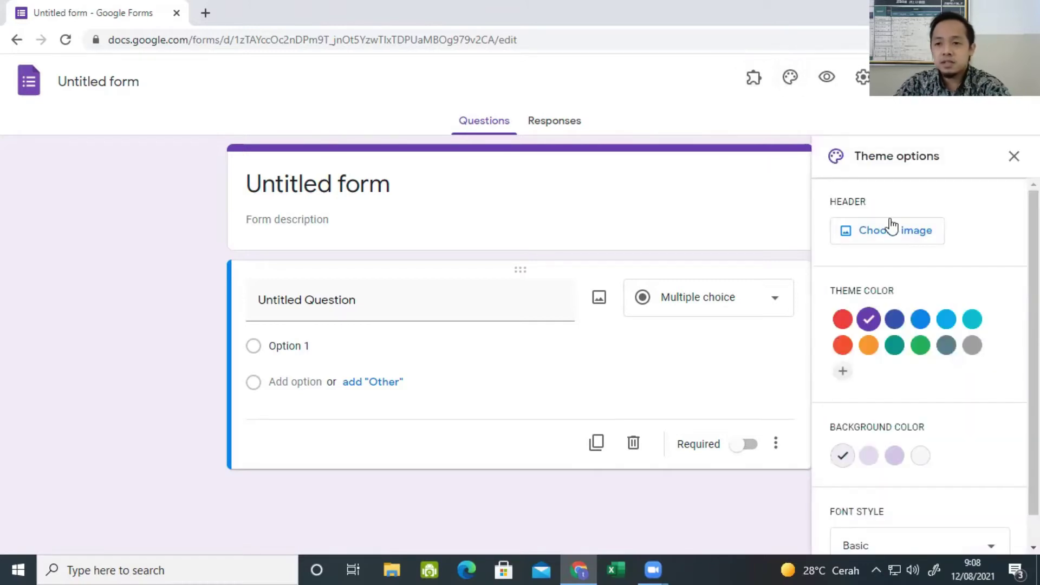
scroll(937, 252, "down", 1)
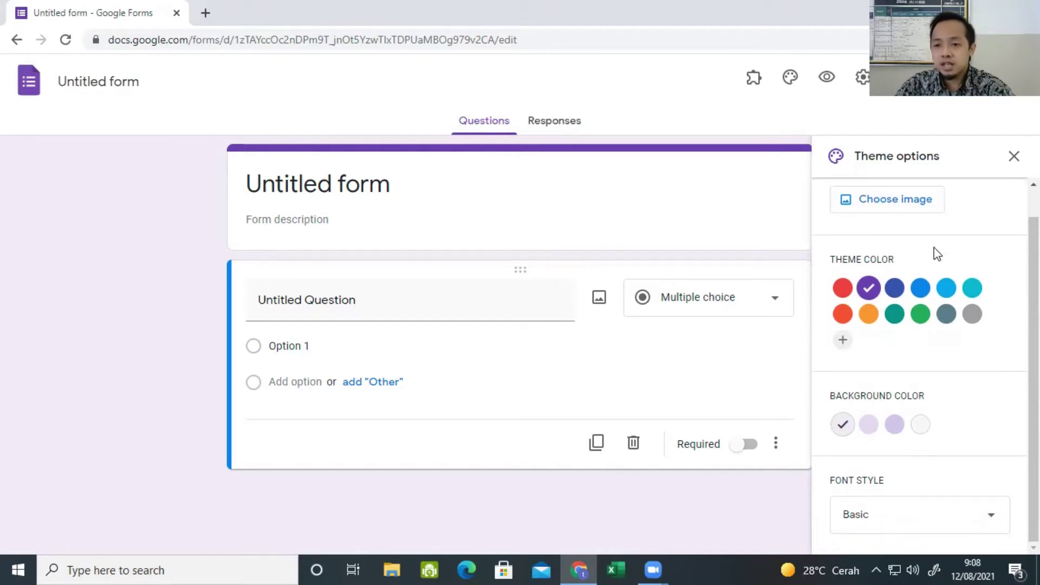
scroll(900, 228, "up", 1)
left_click(899, 238)
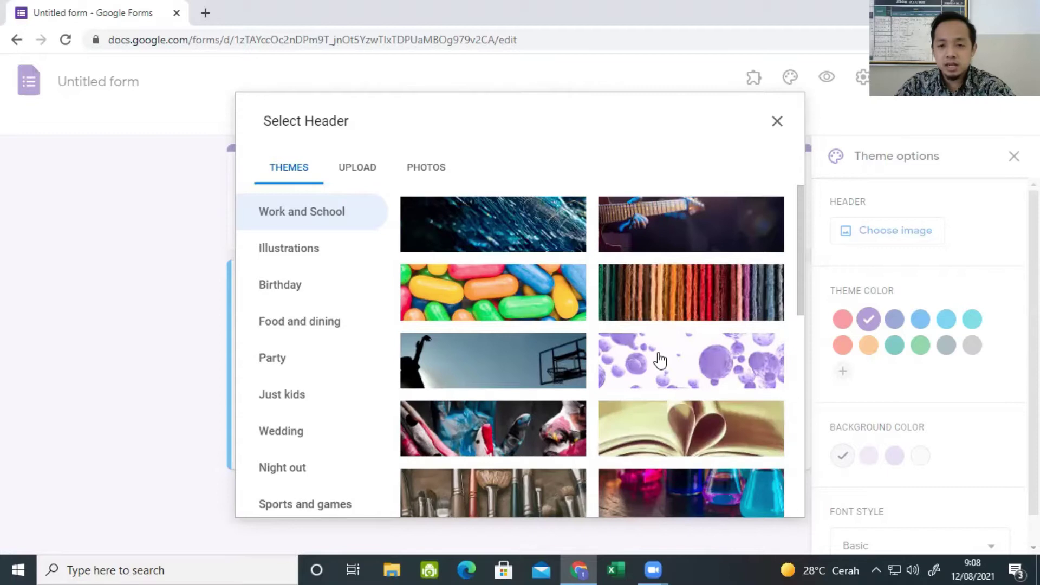
left_click(685, 336)
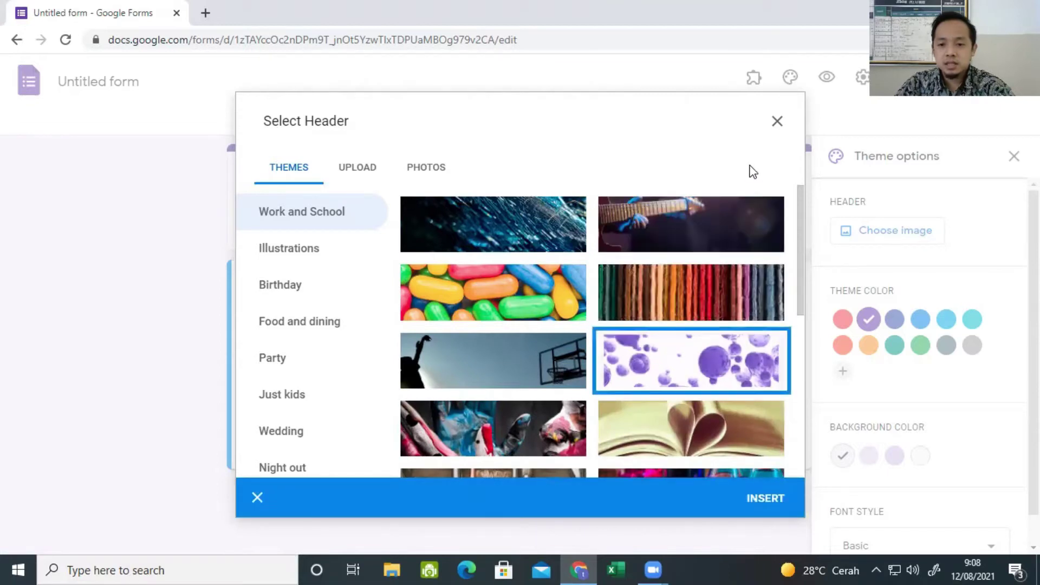
left_click(757, 501)
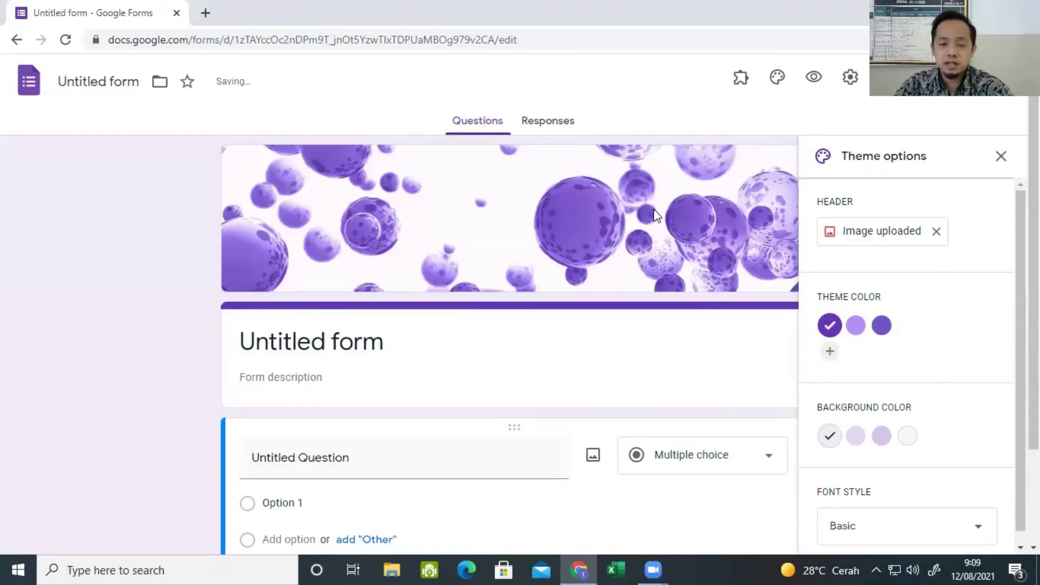
Set the form's theme color to the medium purple and its background to the darkest lavender shade.
scroll(878, 368, "down", 1)
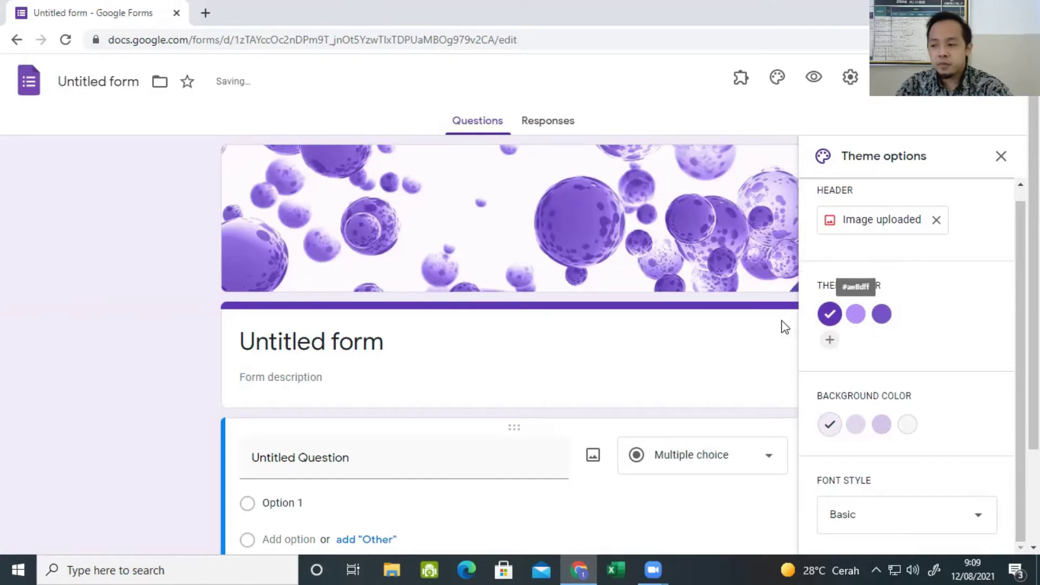
left_click(863, 319)
left_click(882, 317)
left_click(904, 427)
left_click(881, 425)
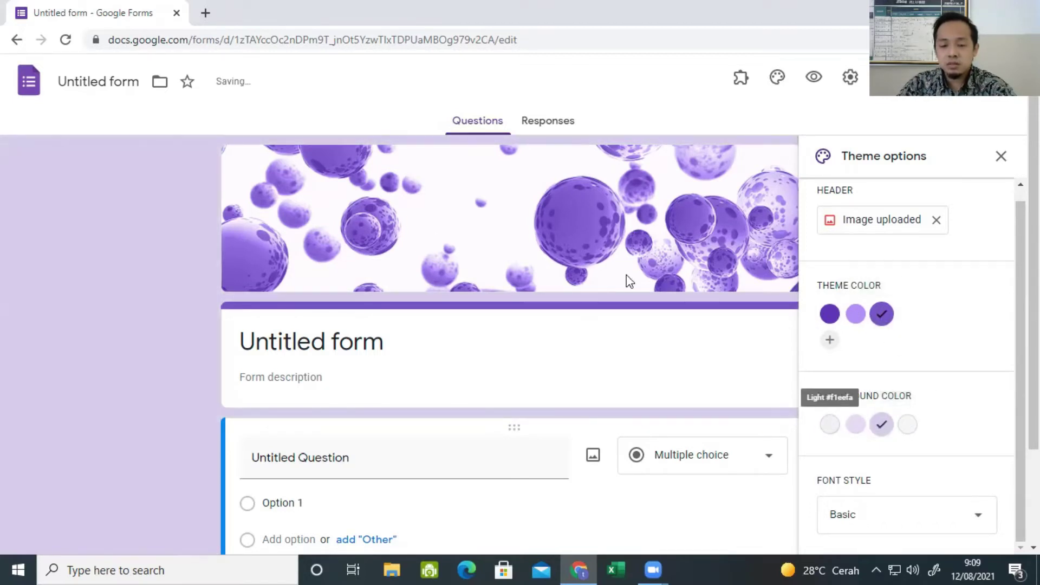
Set the form's font style to Playful and preview the themed form, returning to the editor.
left_click(940, 532)
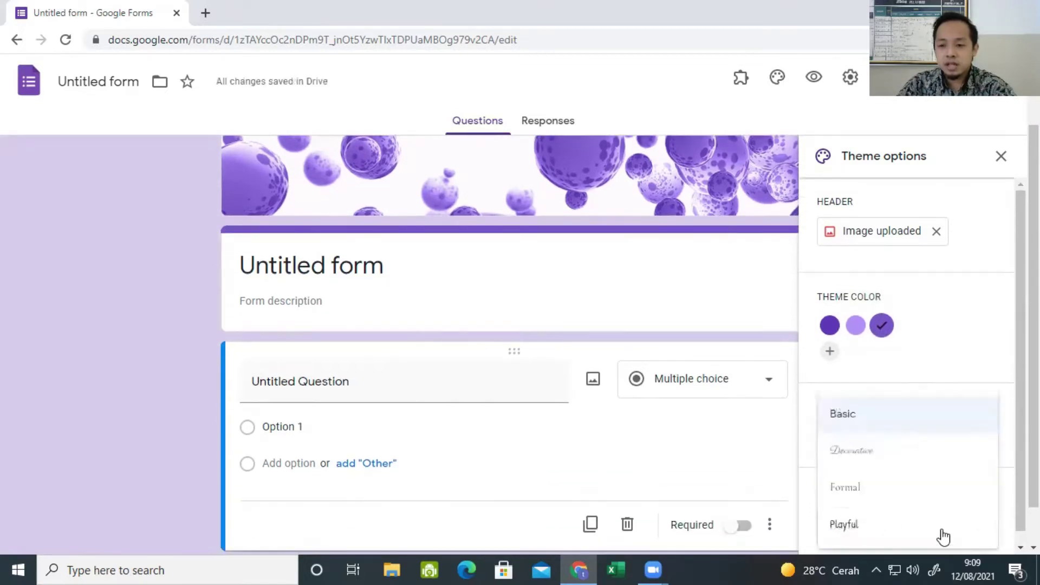
left_click(866, 522)
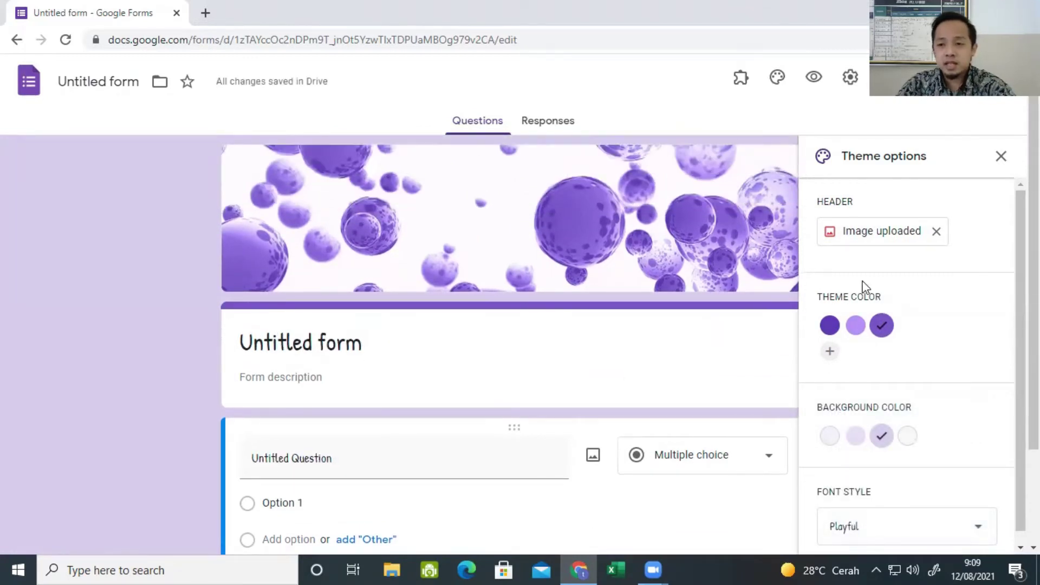
scroll(977, 356, "down", 1)
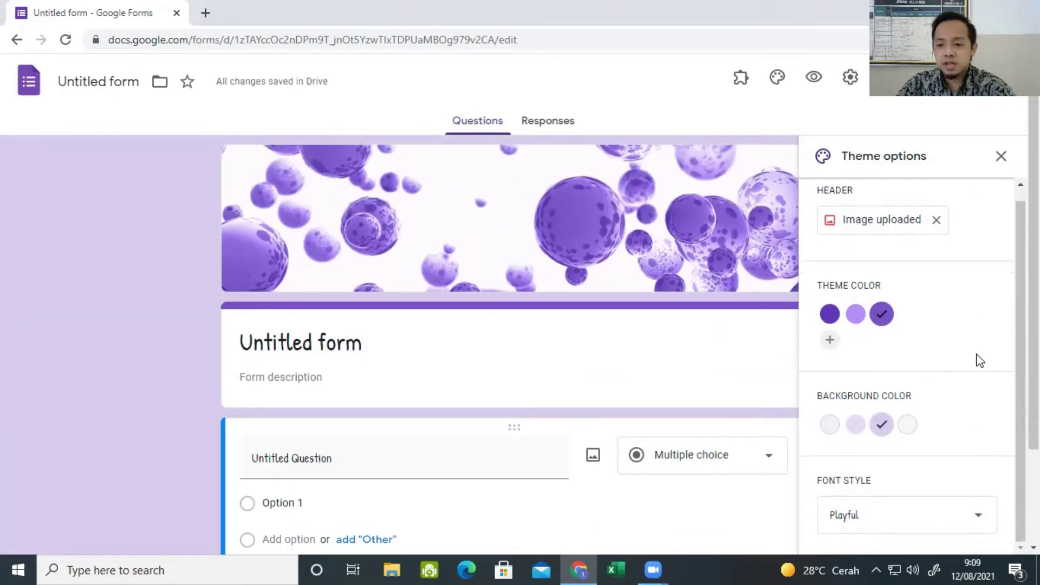
left_click(1001, 156)
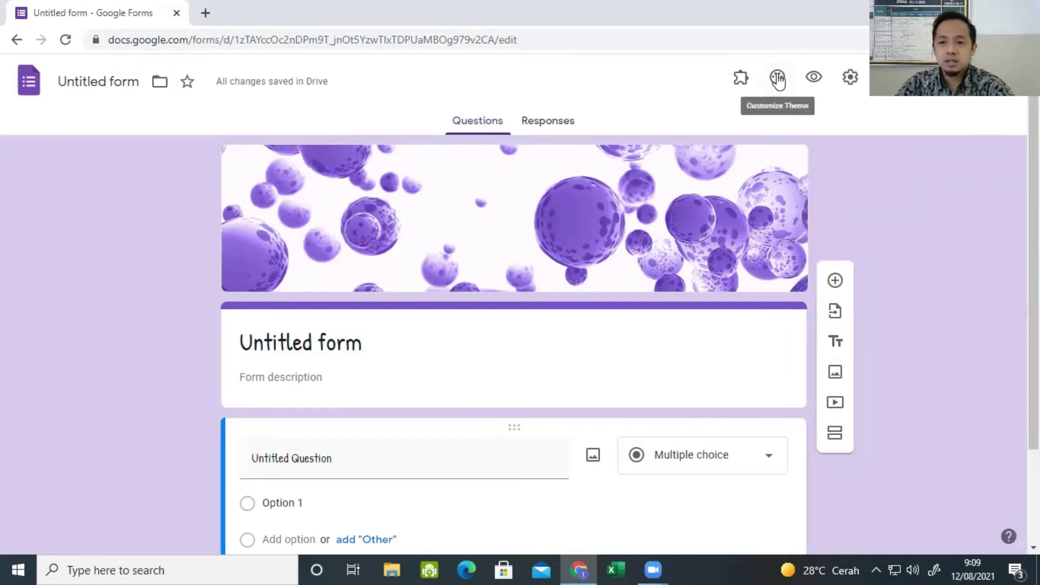
left_click(819, 79)
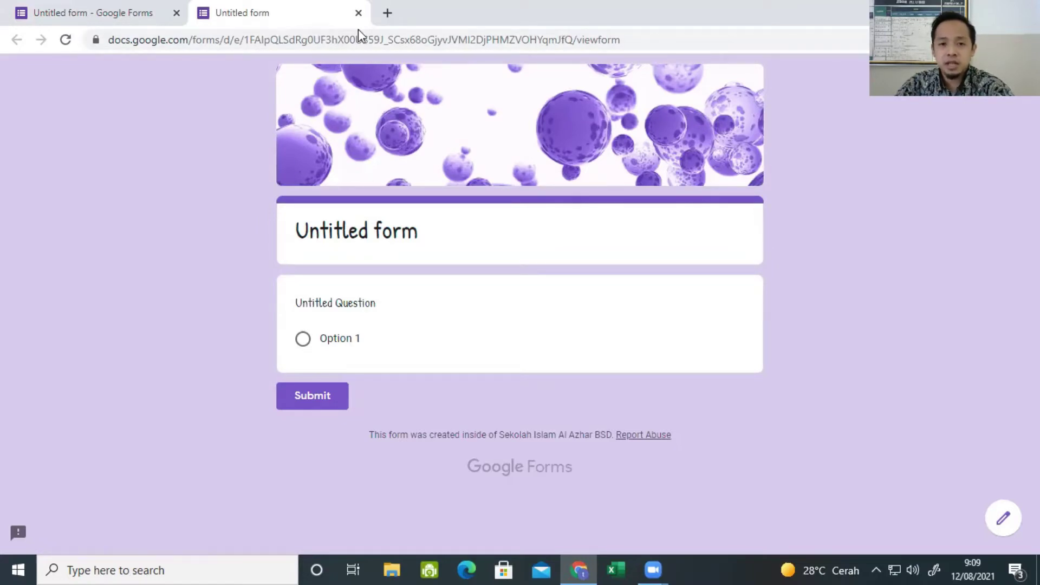
key("ctrl+w")
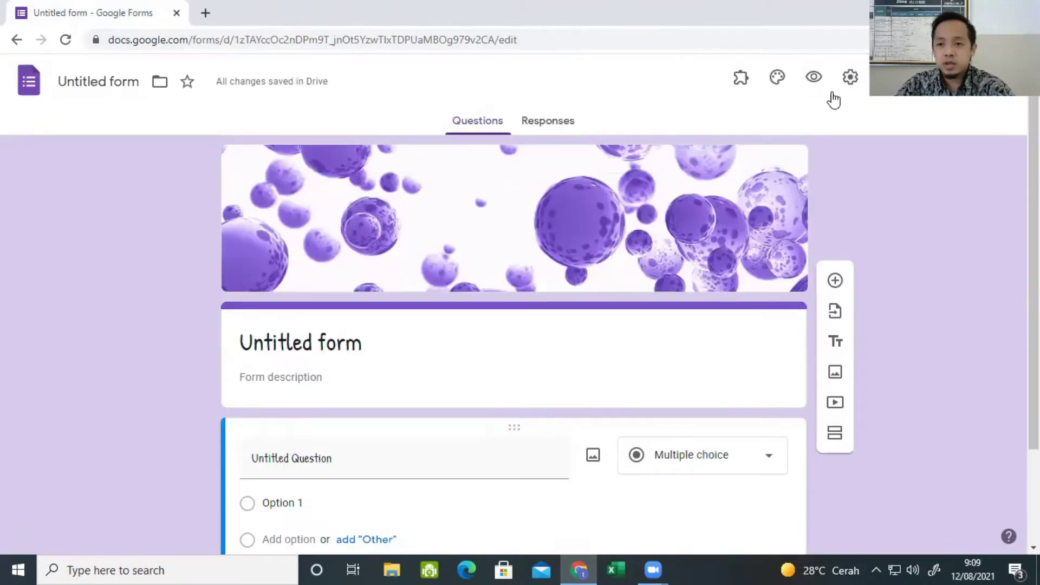
In the general form settings, remove the restriction to Sekolah Islam Al Azhar BSD users and limit respondents to 1 response.
left_click(849, 81)
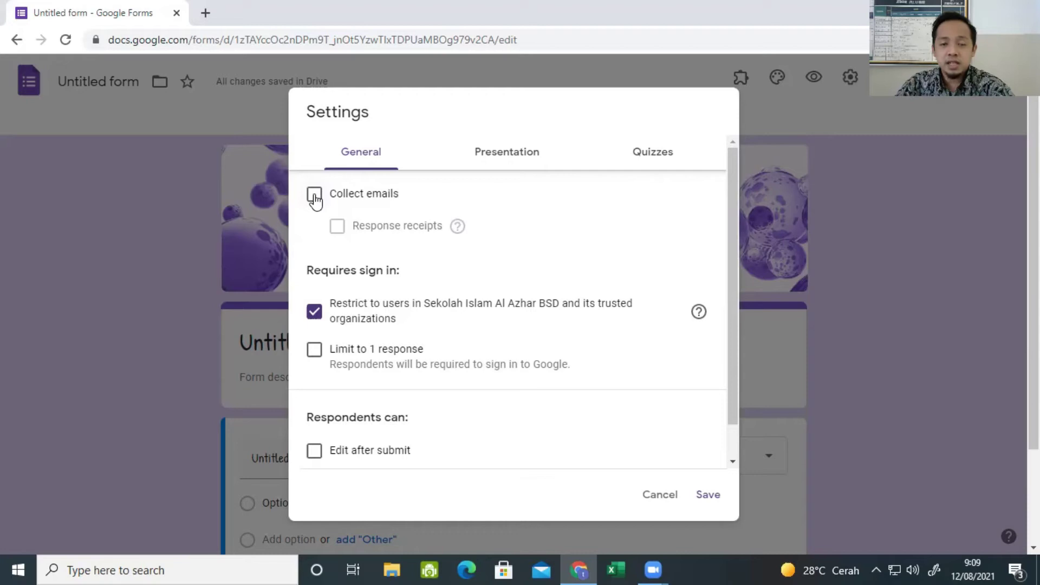
scroll(336, 225, "down", 1)
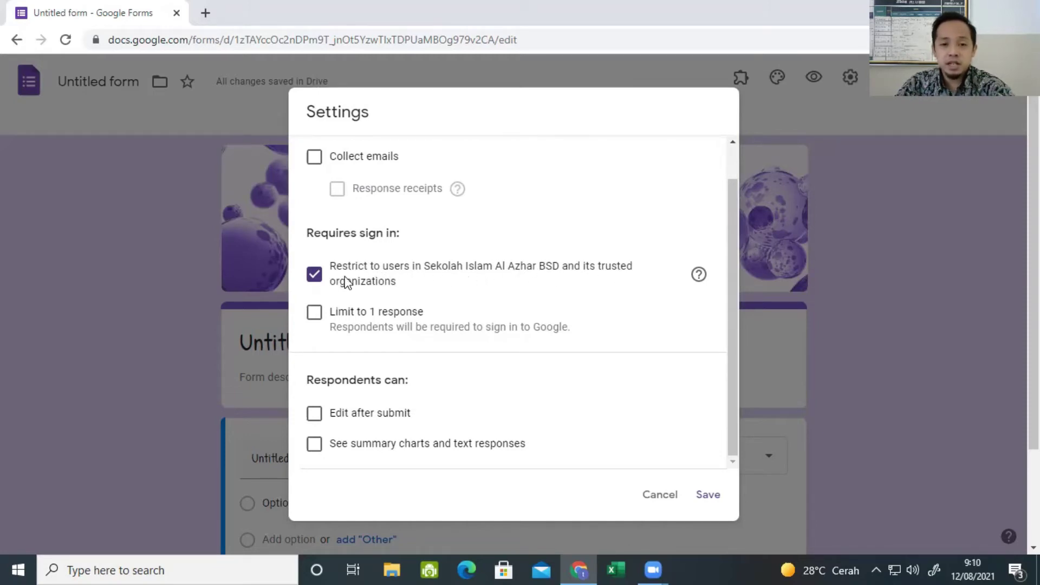
left_click(314, 275)
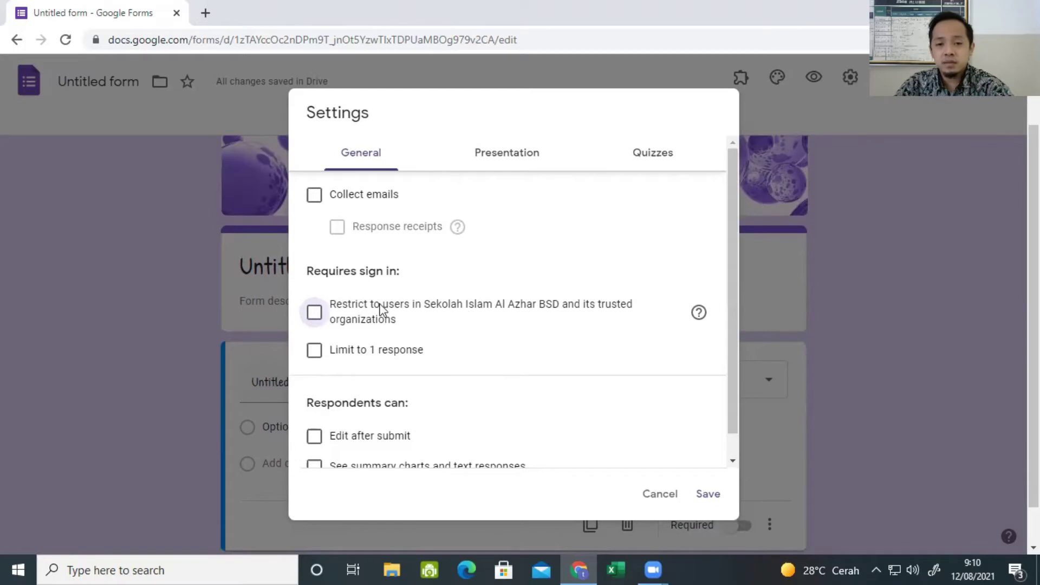
left_click(315, 350)
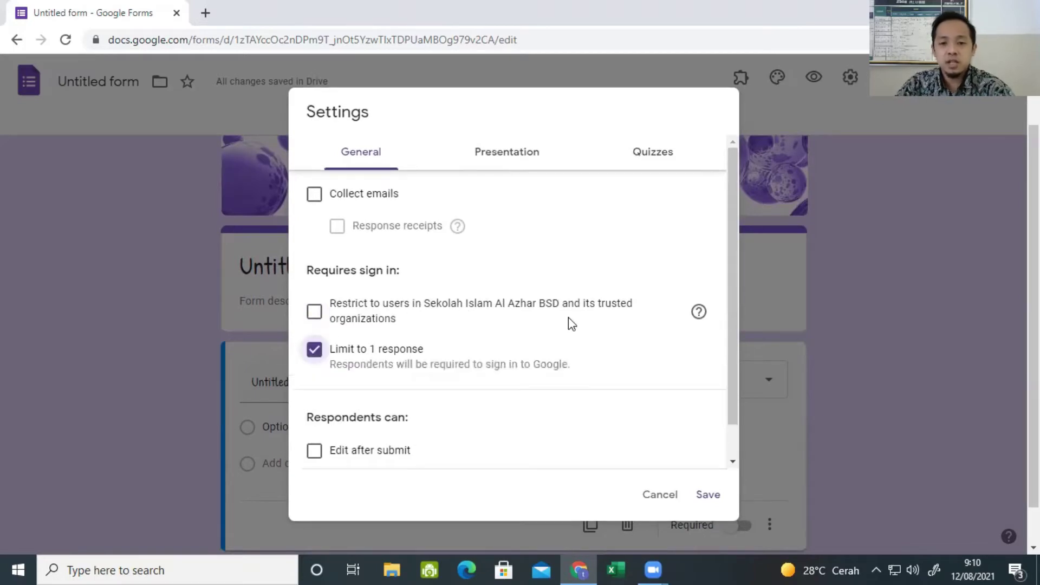
scroll(568, 317, "down", 1)
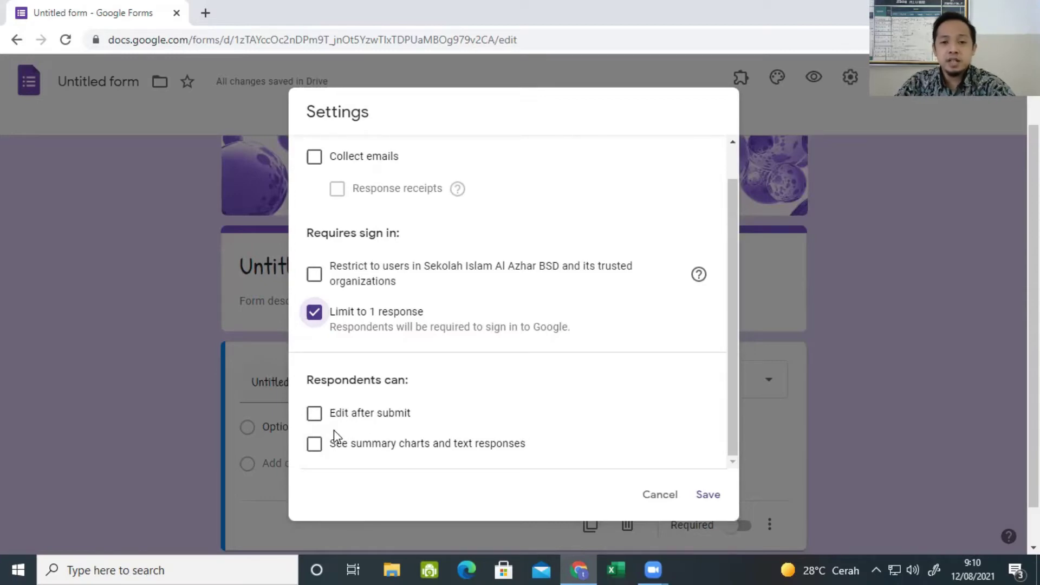
scroll(430, 444, "up", 1)
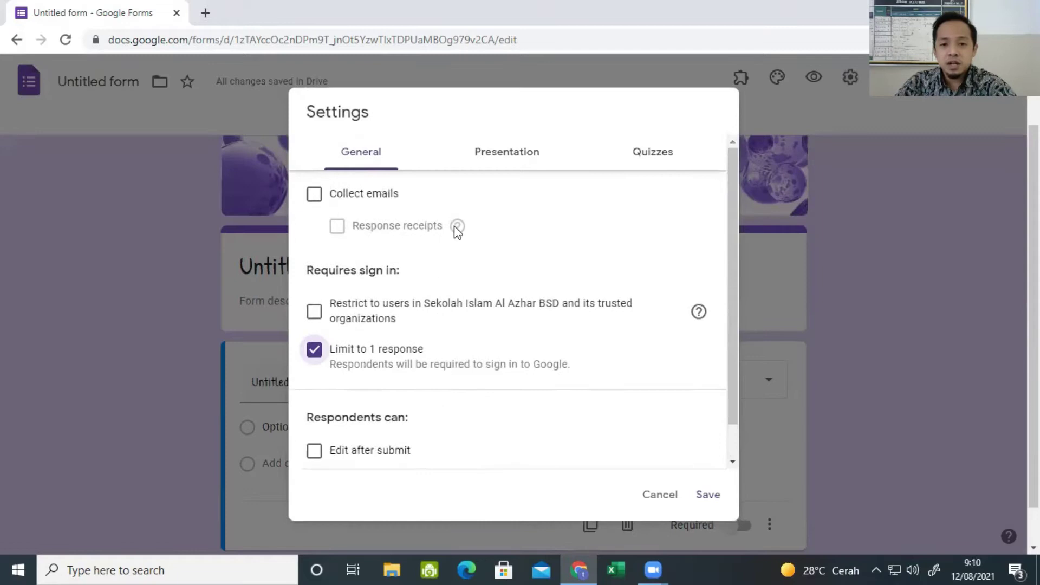
Review the presentation and quiz settings, leaving Make this a quiz off, and save the form settings.
left_click(515, 160)
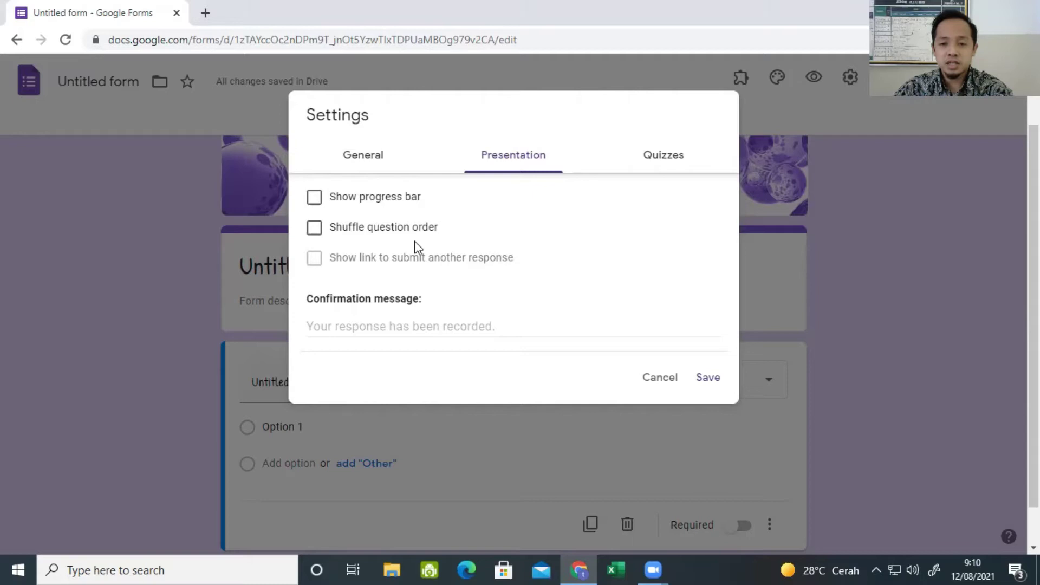
left_click(642, 164)
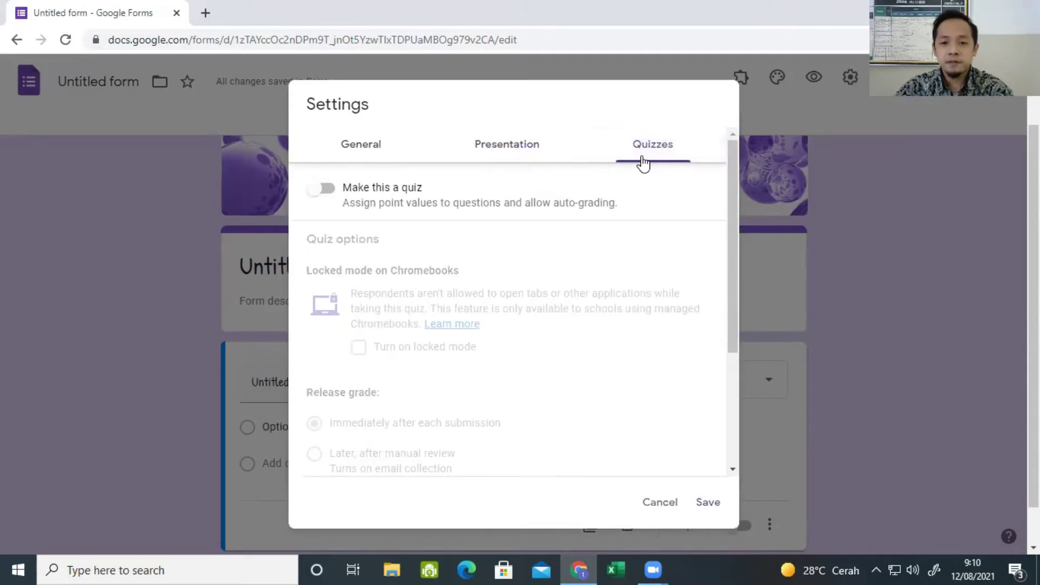
left_click(324, 195)
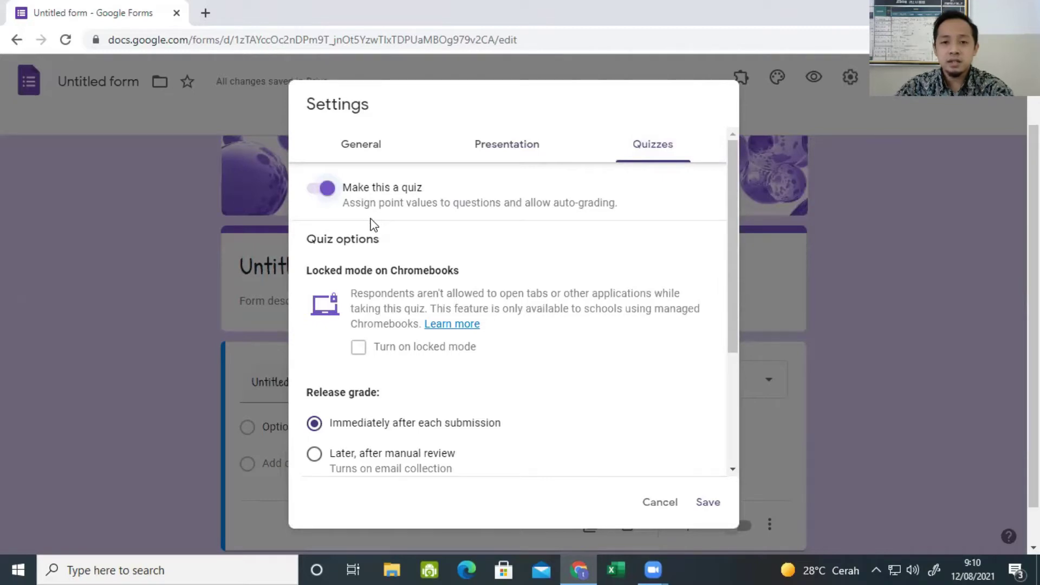
left_click(328, 190)
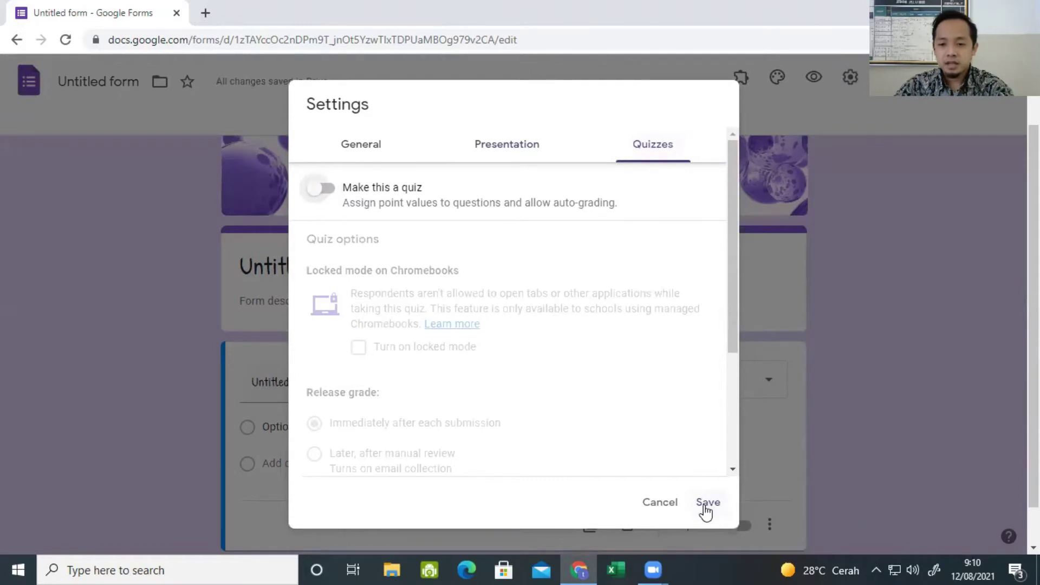
left_click(707, 504)
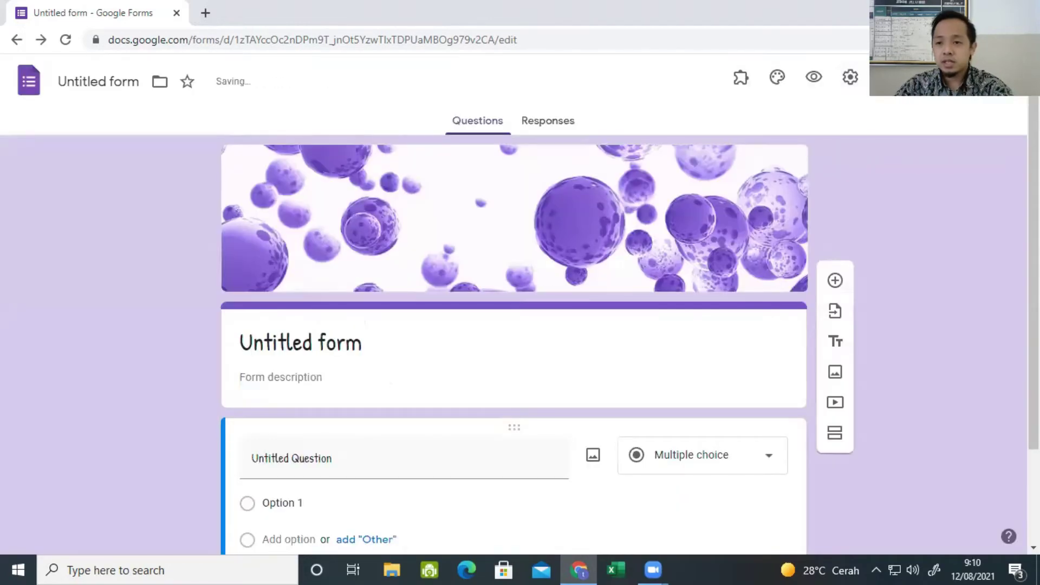
Look over the options for sending the form by email and the list of additional form actions.
left_click(905, 81)
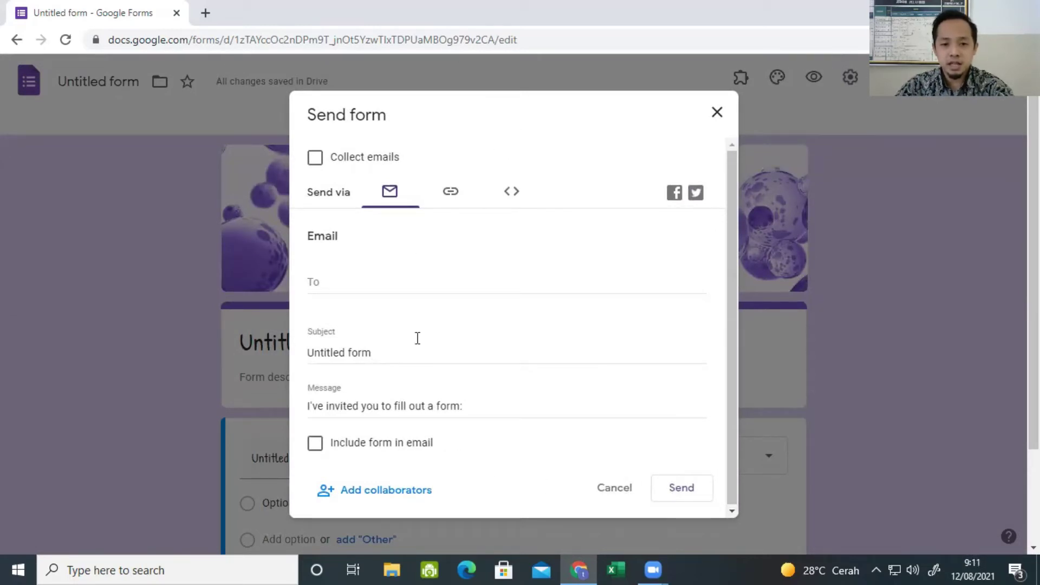
left_click(716, 112)
left_click(971, 77)
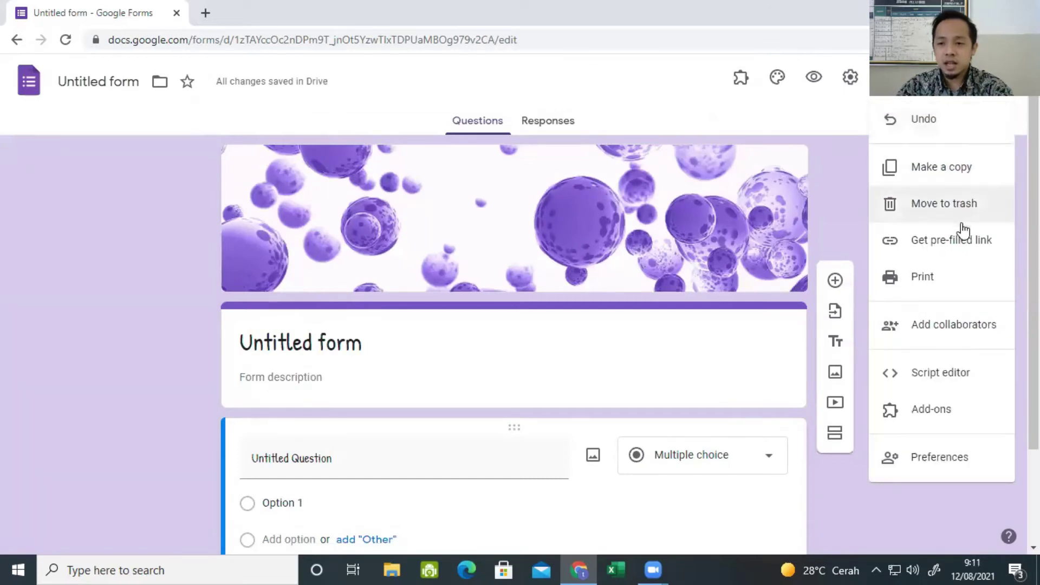
scroll(963, 251, "down", 3)
scroll(963, 249, "up", 3)
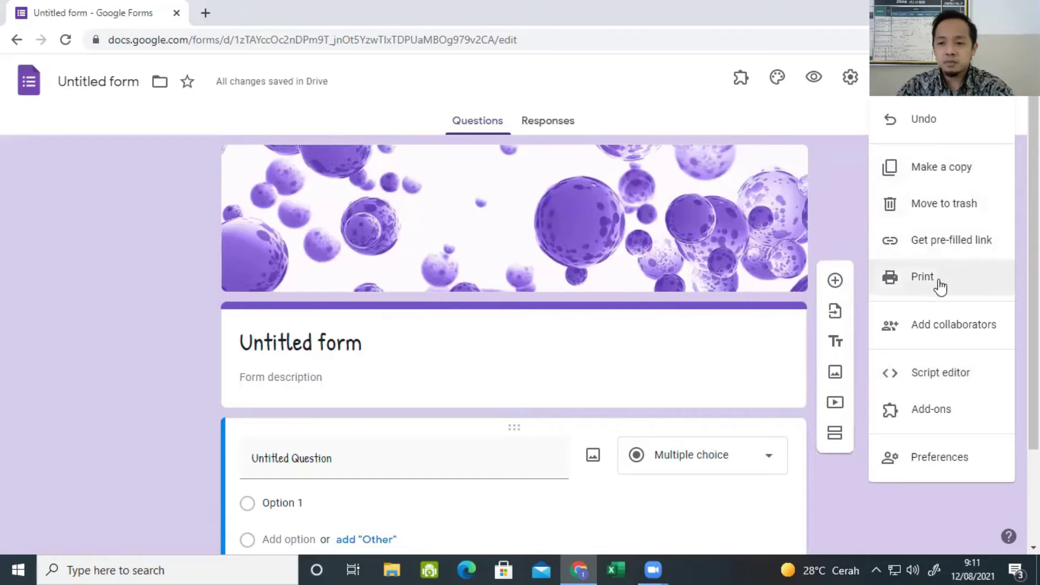
Review the collaborator and link sharing options and the default form and question preferences, closing both without changes.
left_click(949, 328)
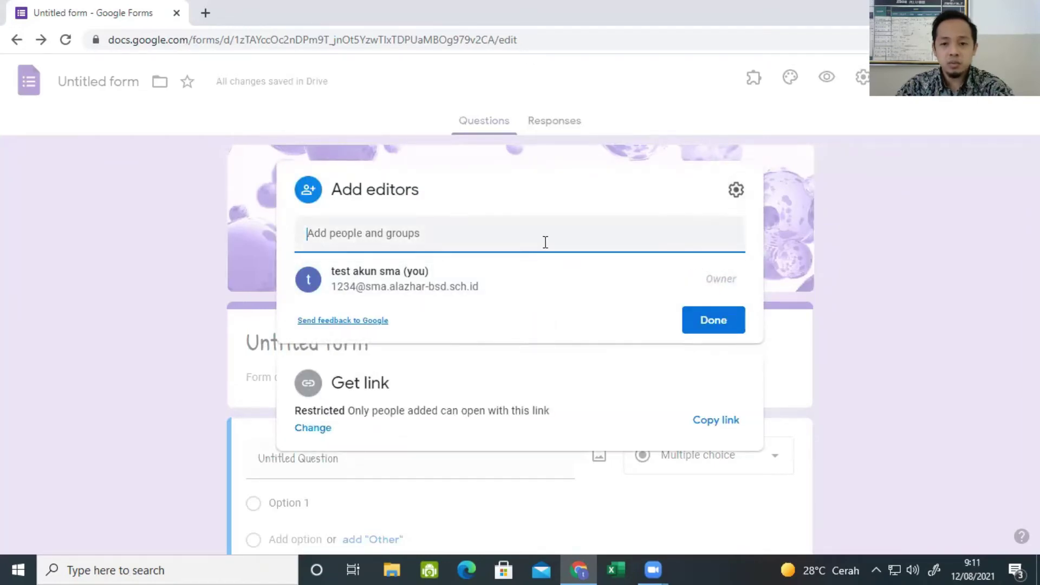
left_click(128, 157)
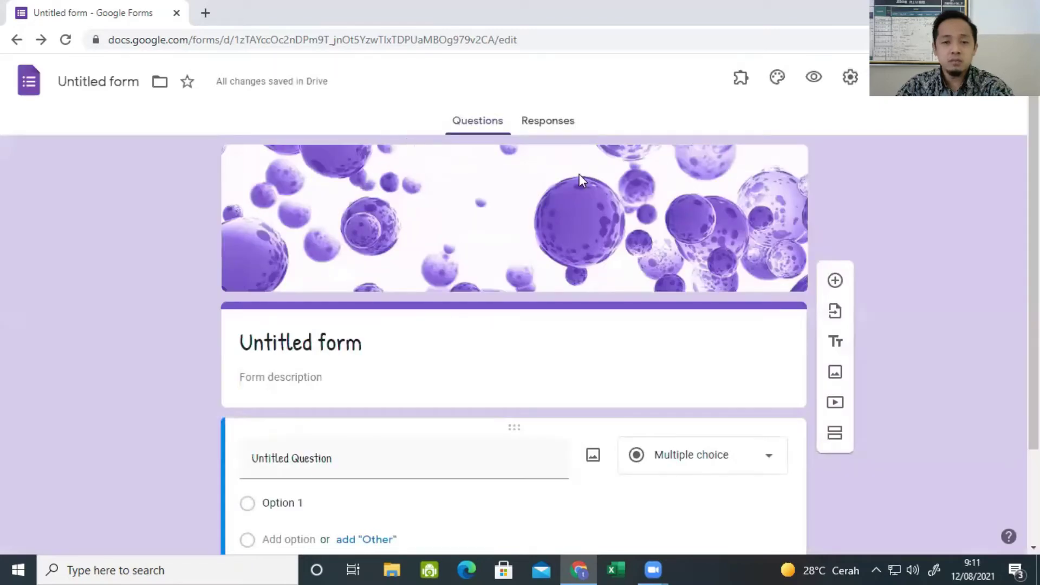
left_click(966, 79)
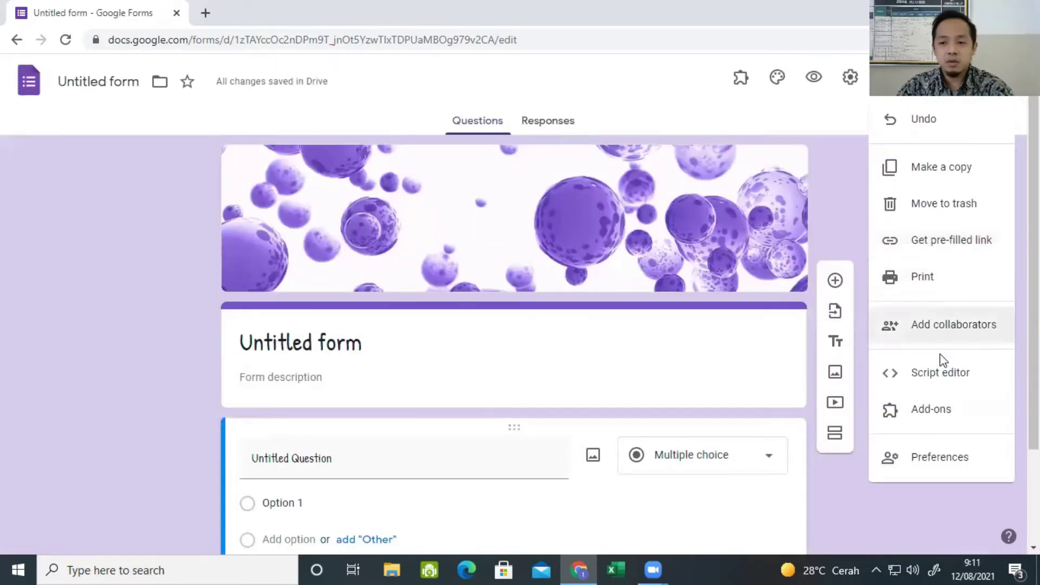
scroll(940, 345, "down", 2)
scroll(940, 344, "up", 2)
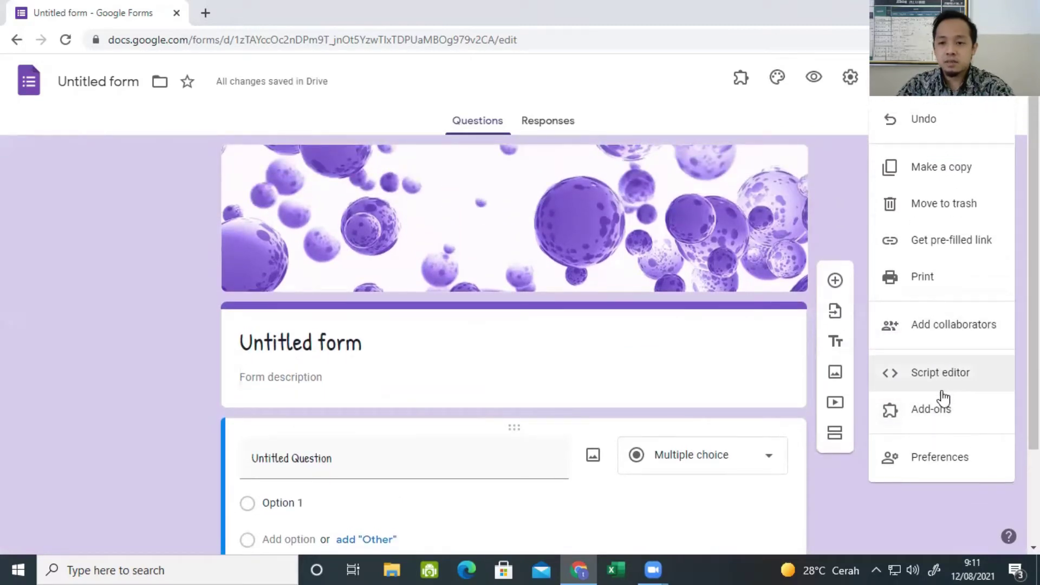
left_click(961, 466)
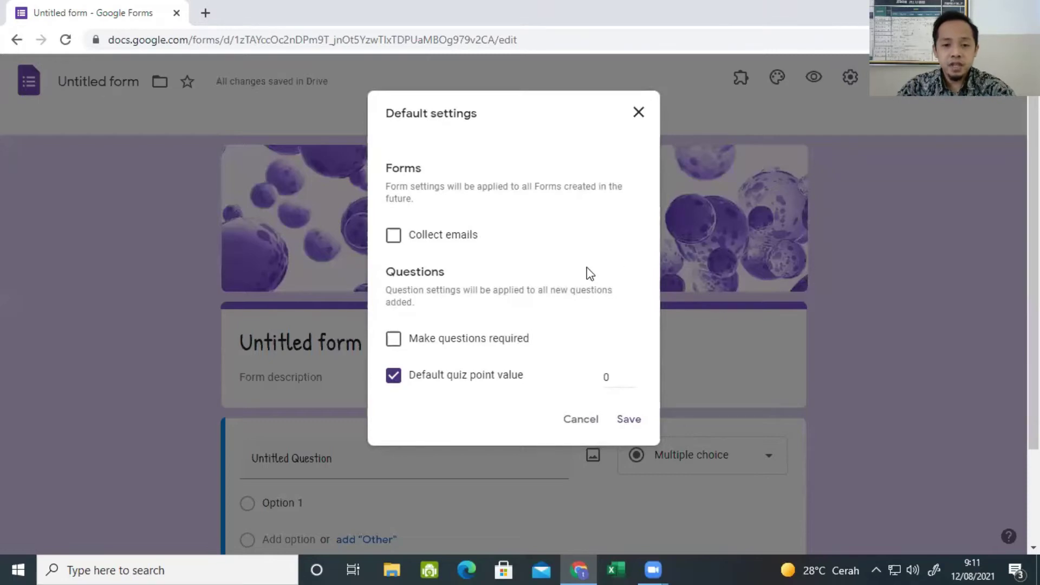
left_click(638, 114)
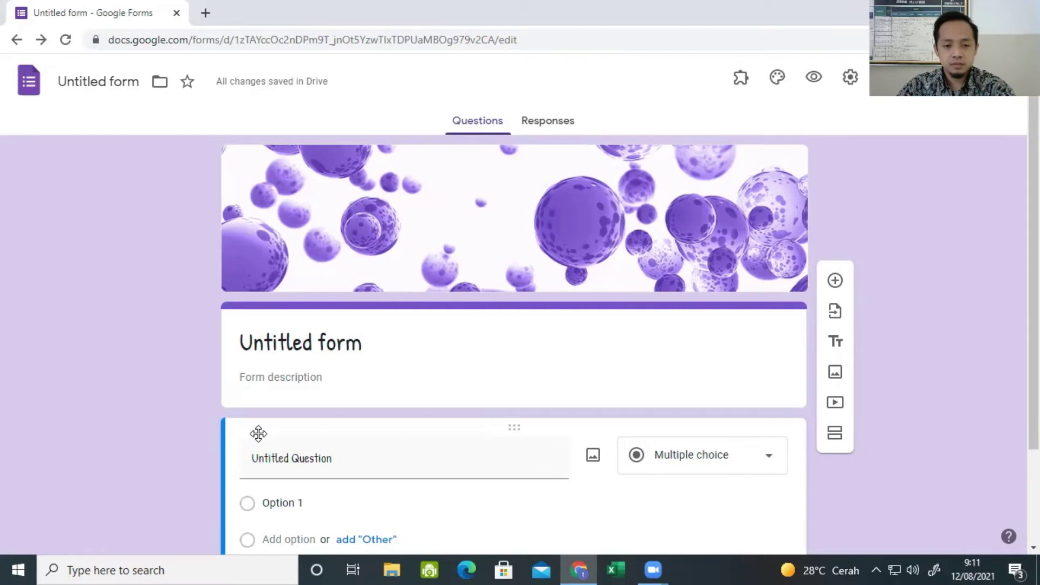
Replace the form's placeholder title with Biodata Karyawan.
scroll(427, 229, "down", 2)
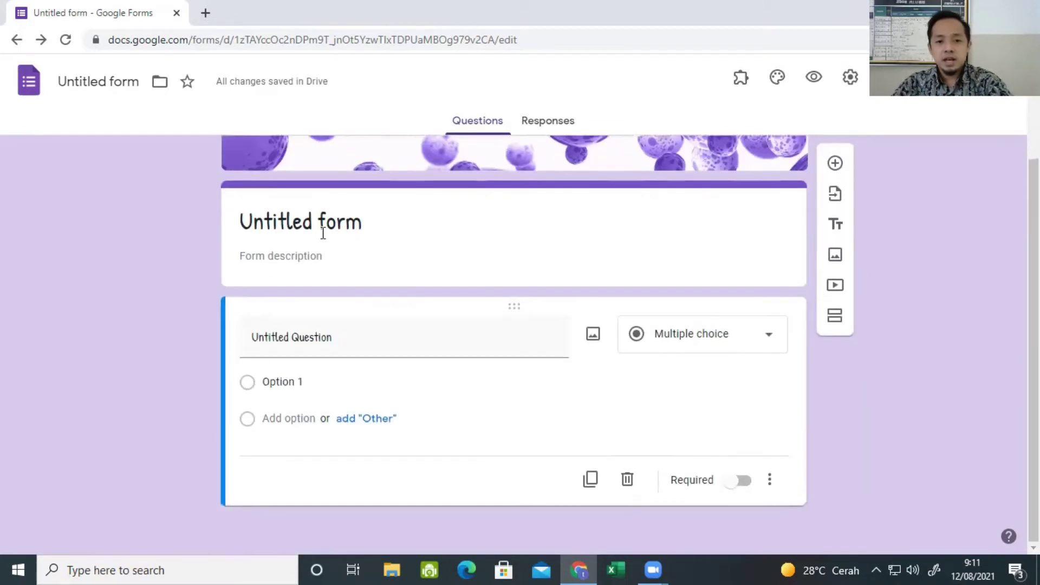
left_click(287, 232)
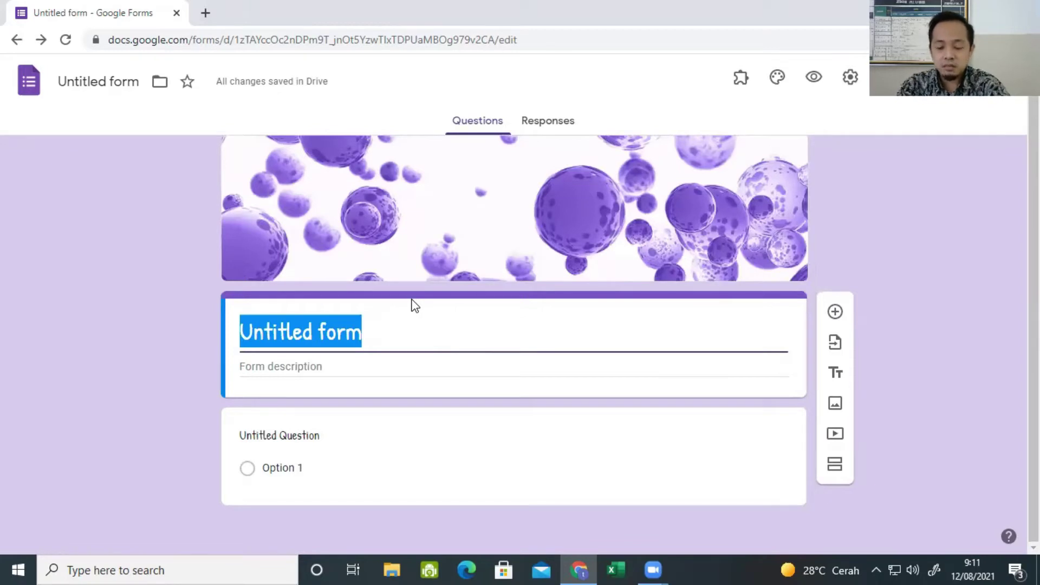
type("Biodat")
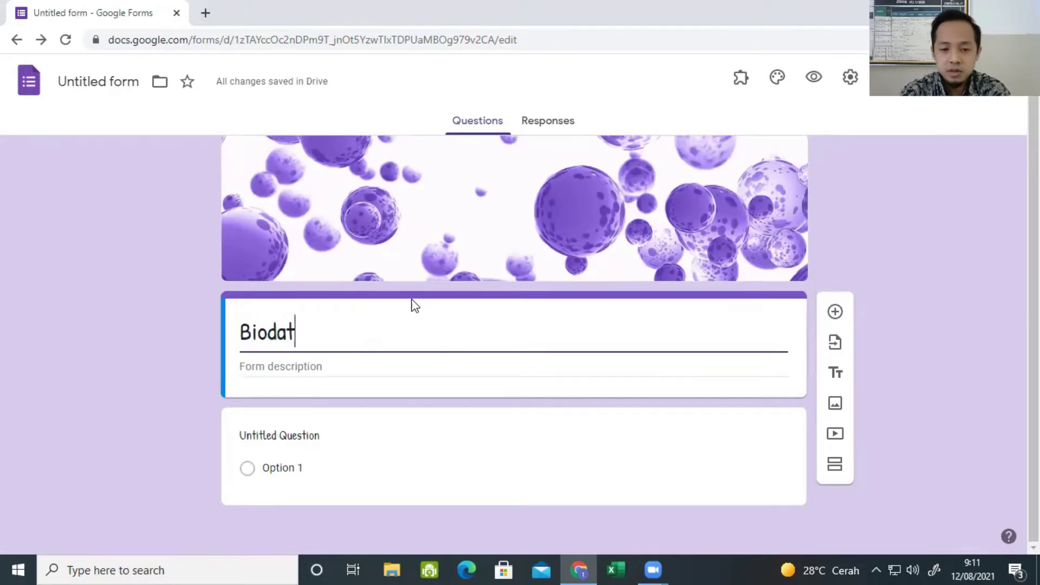
type("a Siswa")
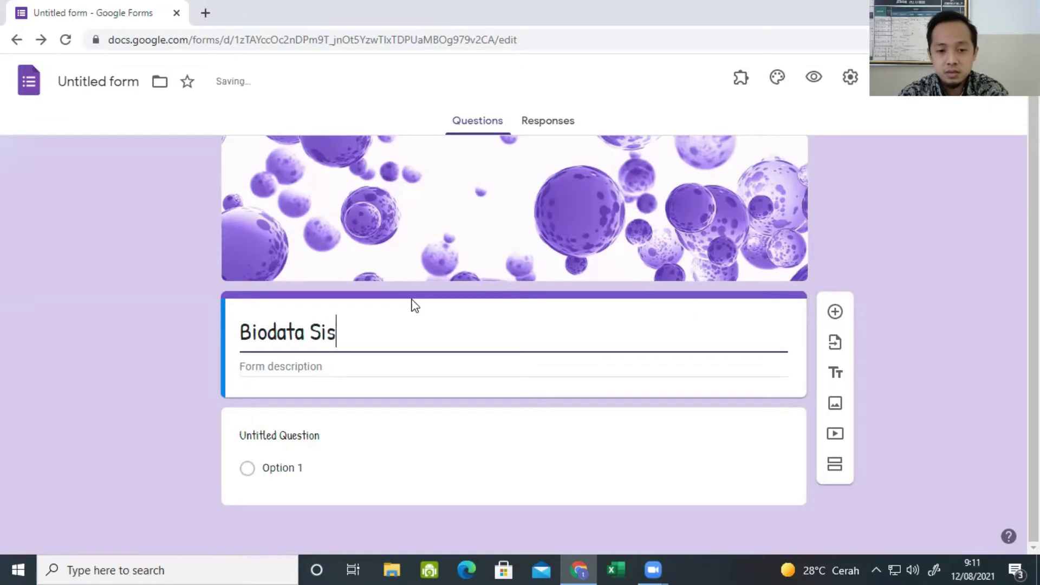
key("BackSpace")
key("BackSpace")
key("BackSpace")
key("BackSpace")
key("BackSpace")
type("Ka")
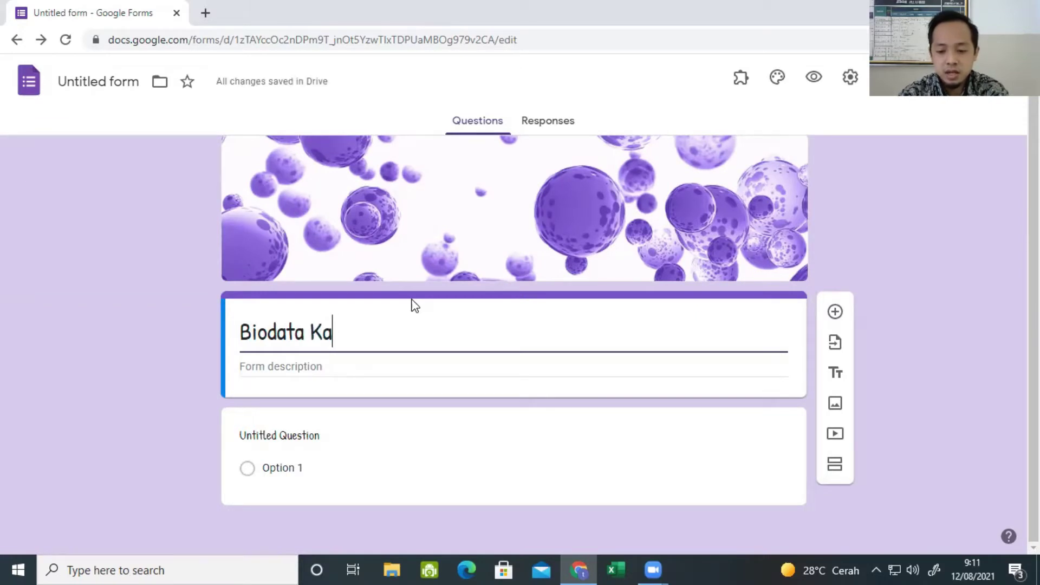
type("ryawan")
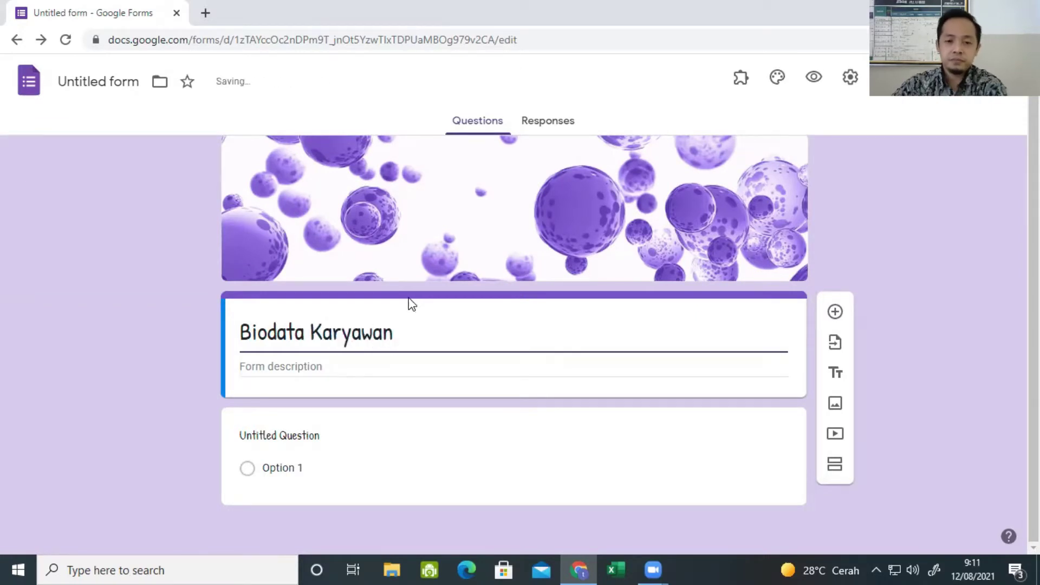
Enter the form description "Biodata ini digunakan untuk kepentingan Data Perusahaan".
left_click(344, 367)
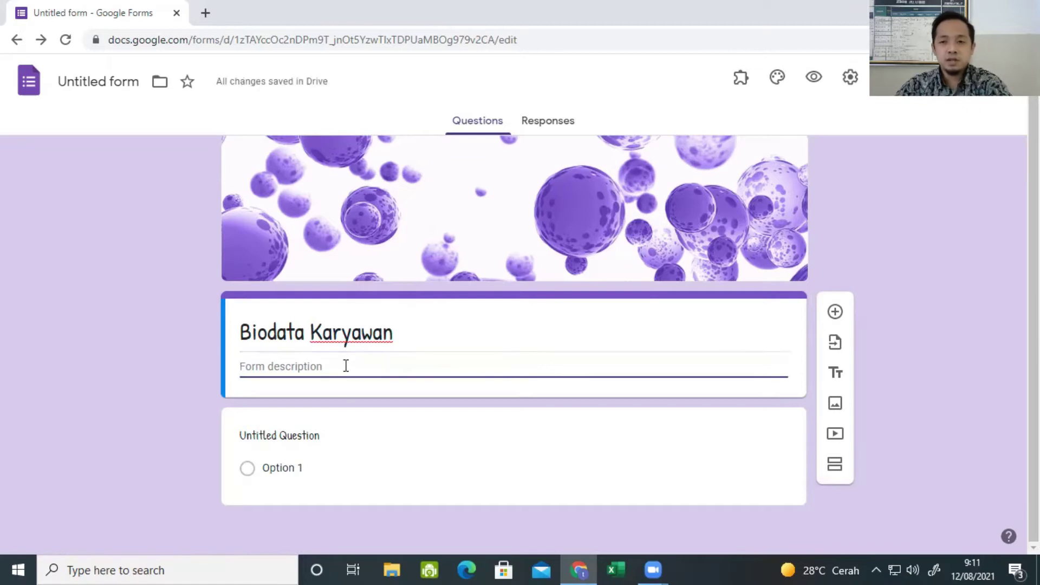
type("Biodata")
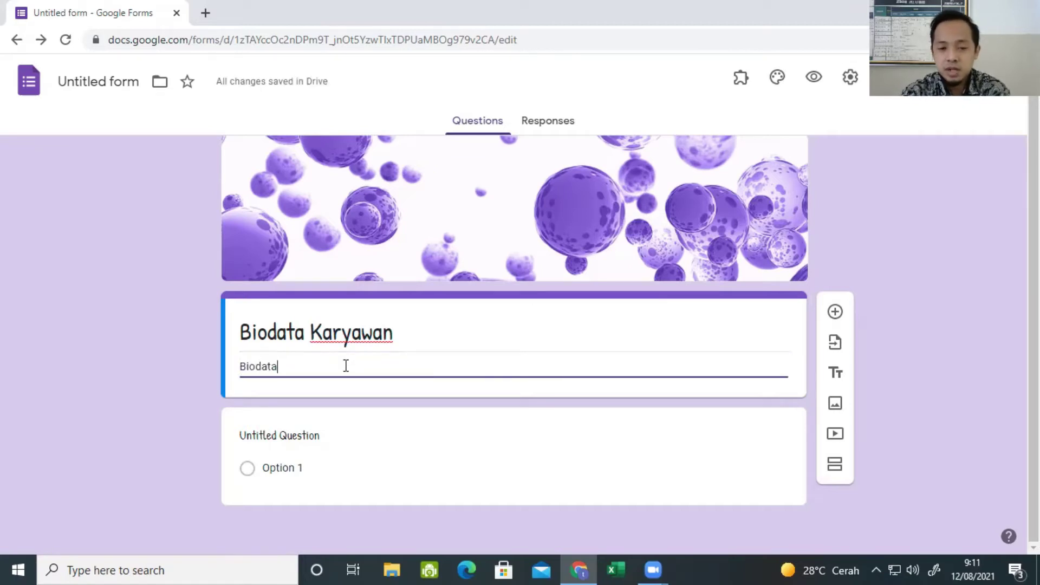
type(" ini diguankan")
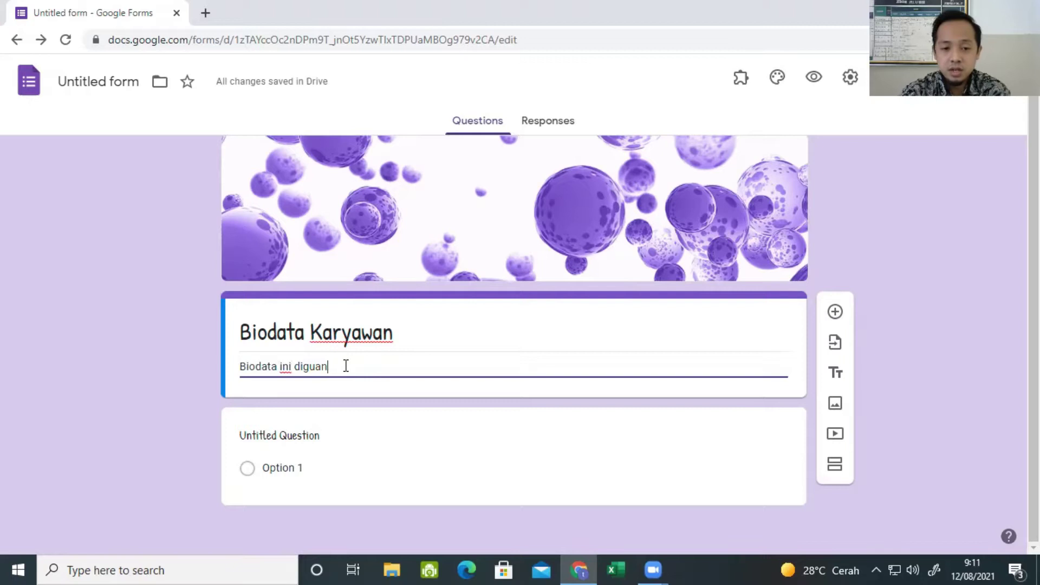
key("BackSpace")
key("BackSpace")
key("BackSpace")
key("BackSpace")
type("na")
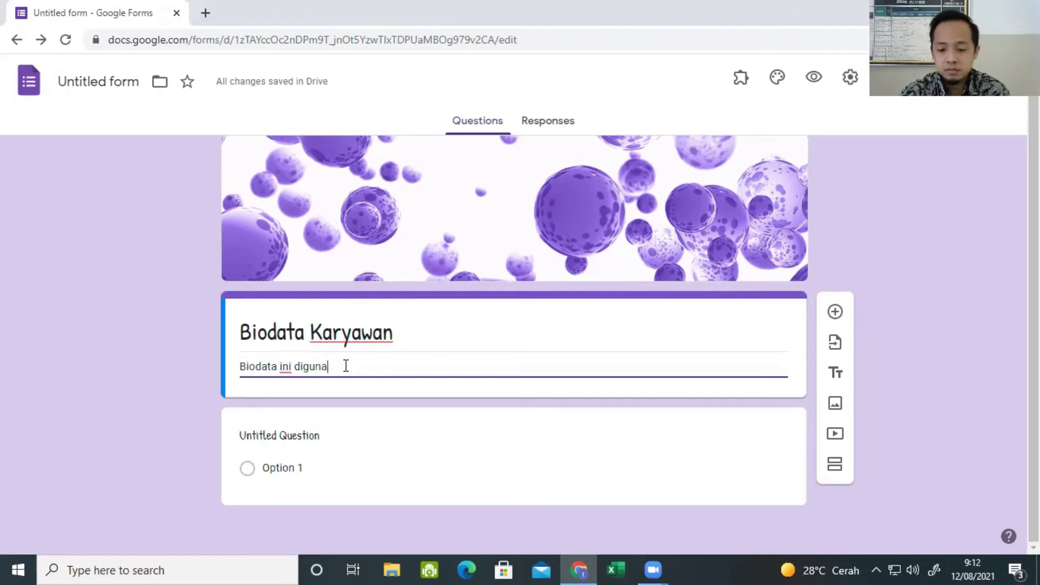
type("kan untuk kepentingan")
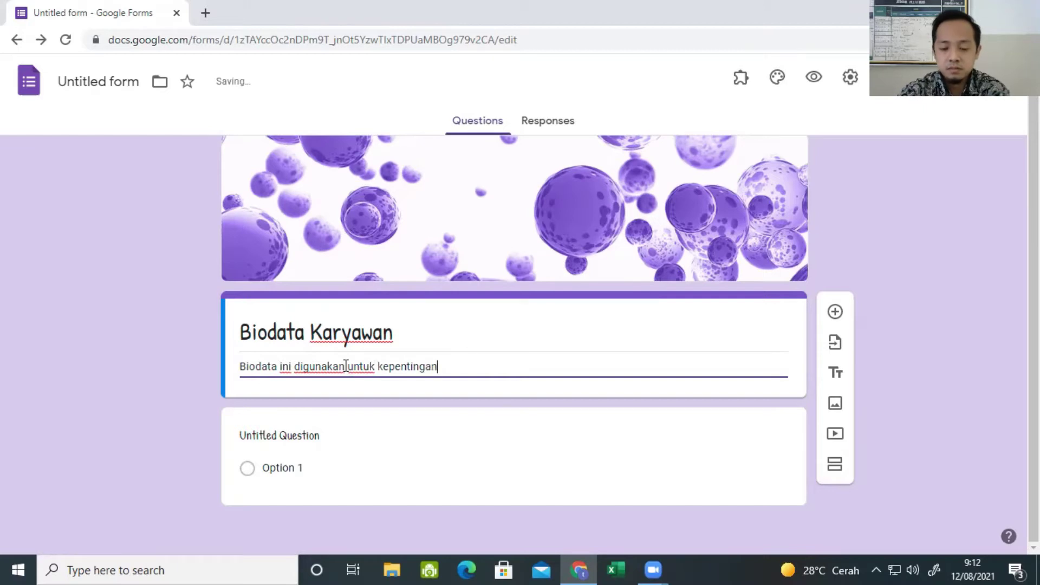
type(" Data Perusahaan")
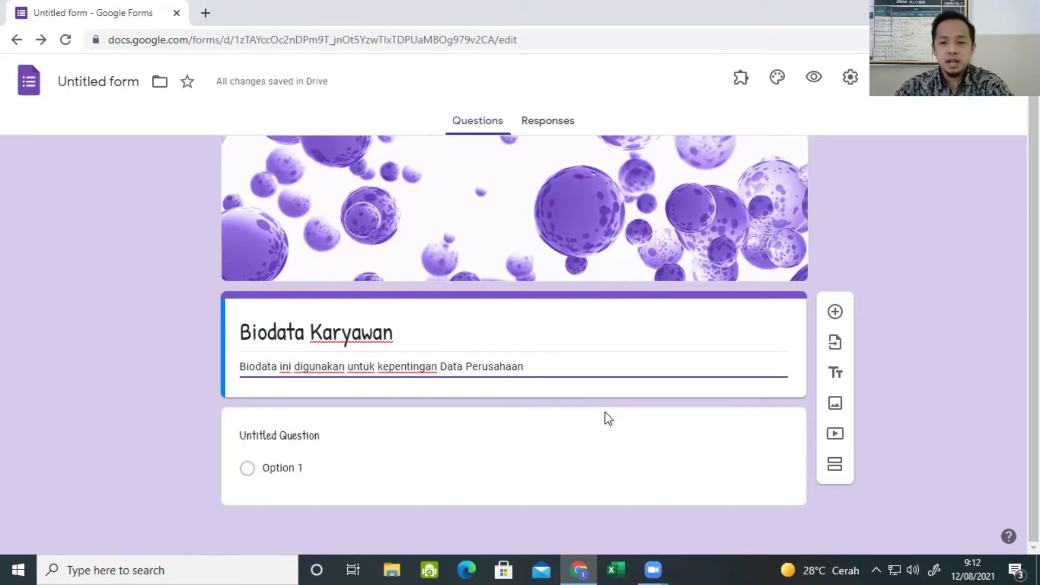
Title the first question Nama as a short answer, and look at the image sources available for the question without inserting one.
left_click(418, 441)
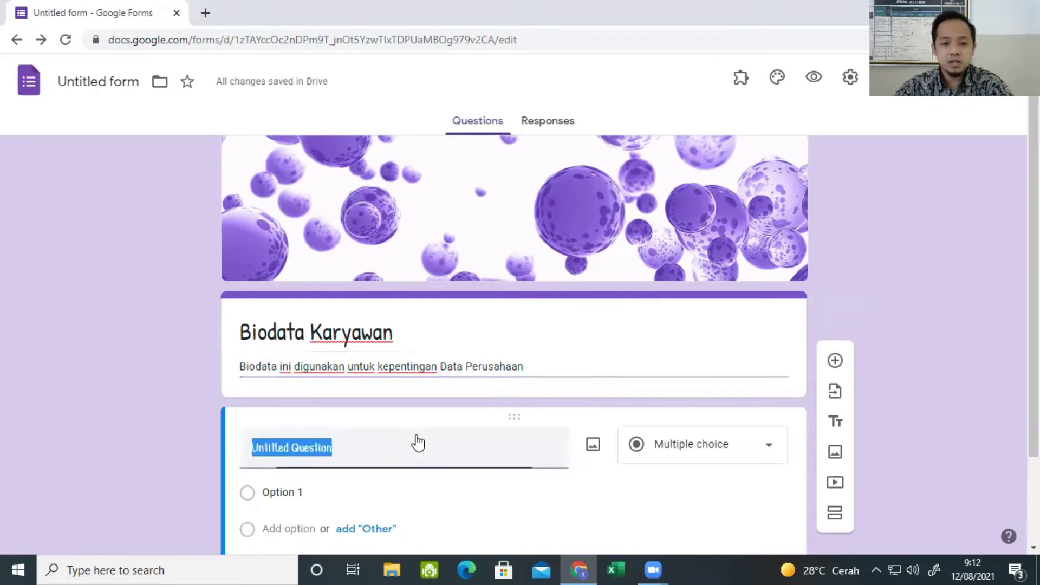
scroll(418, 439, "down", 2)
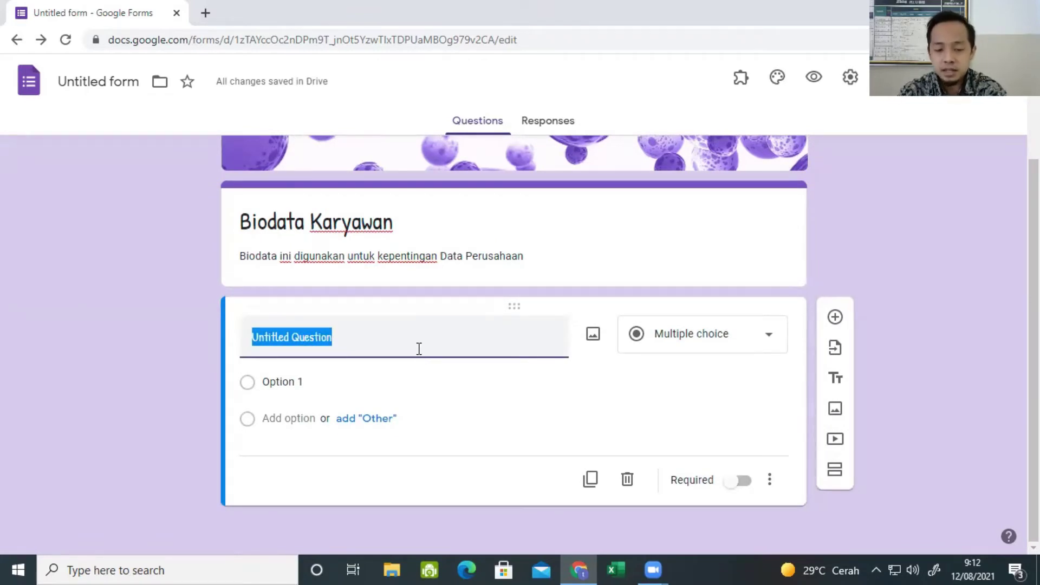
type("Nama")
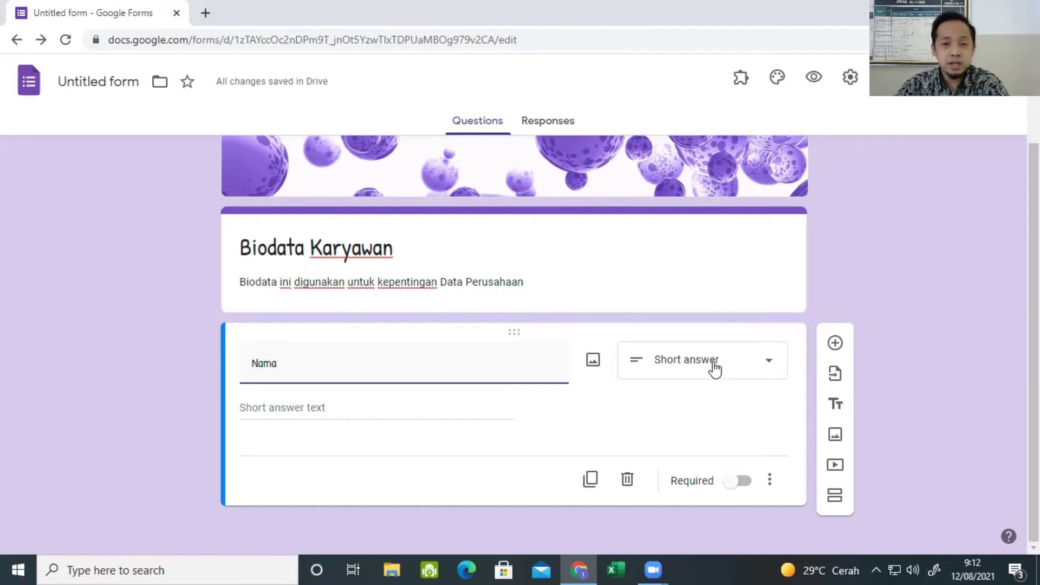
left_click(593, 359)
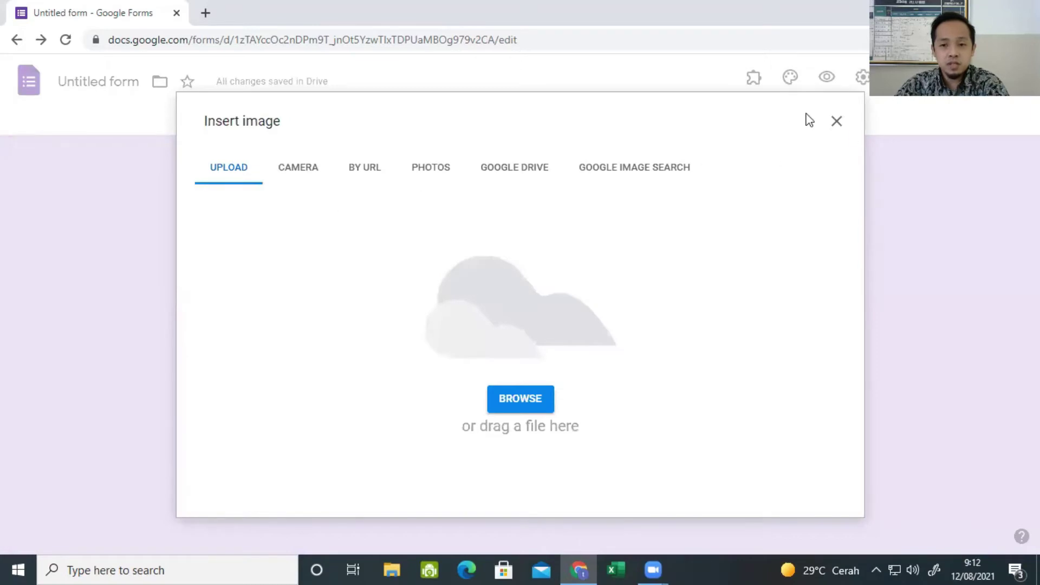
left_click(838, 122)
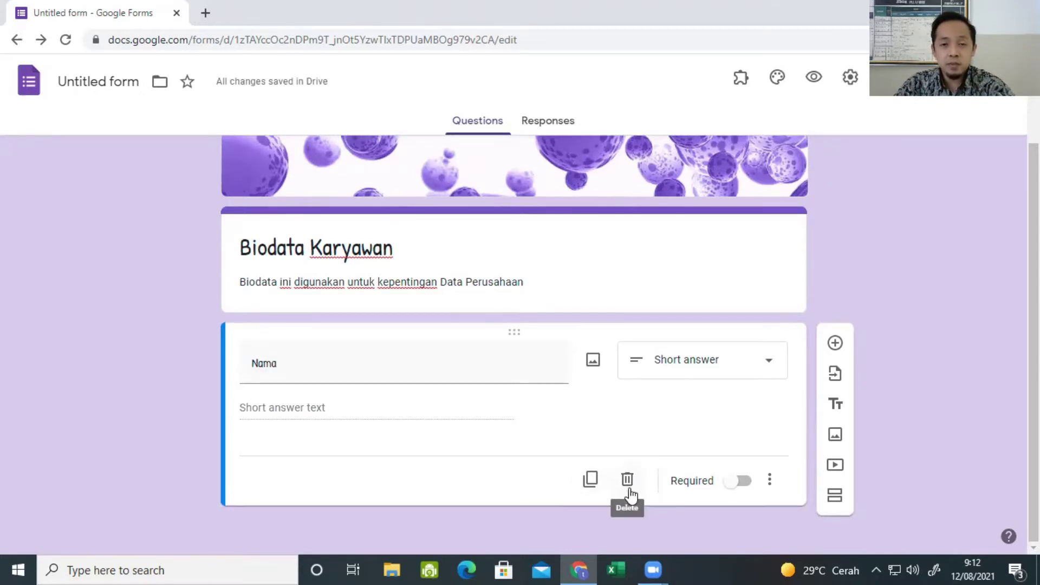
Make the Nama question required and give it the description "Tuliskan Nama Lengkap Anda".
left_click(738, 481)
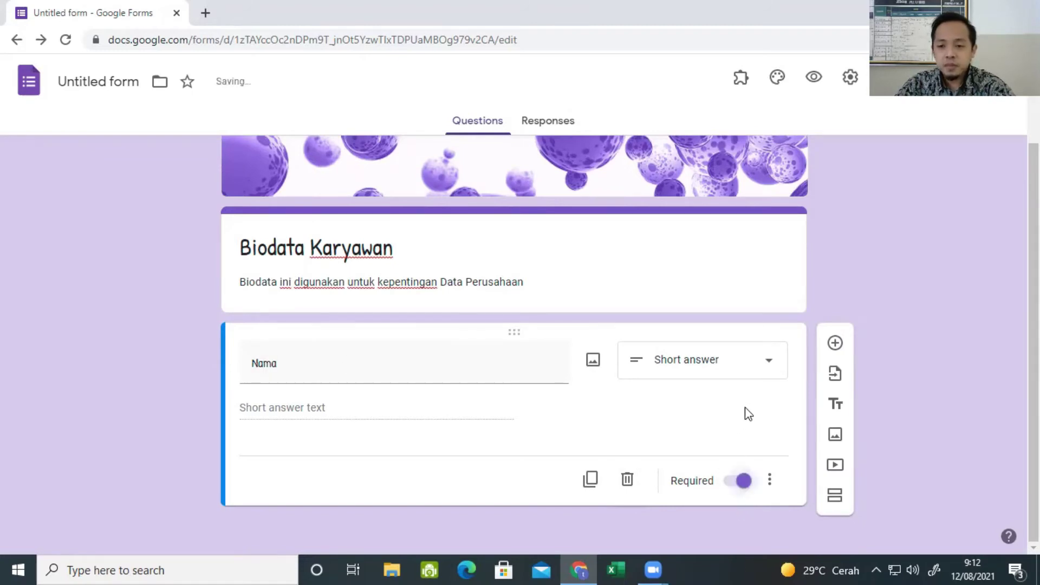
left_click(775, 479)
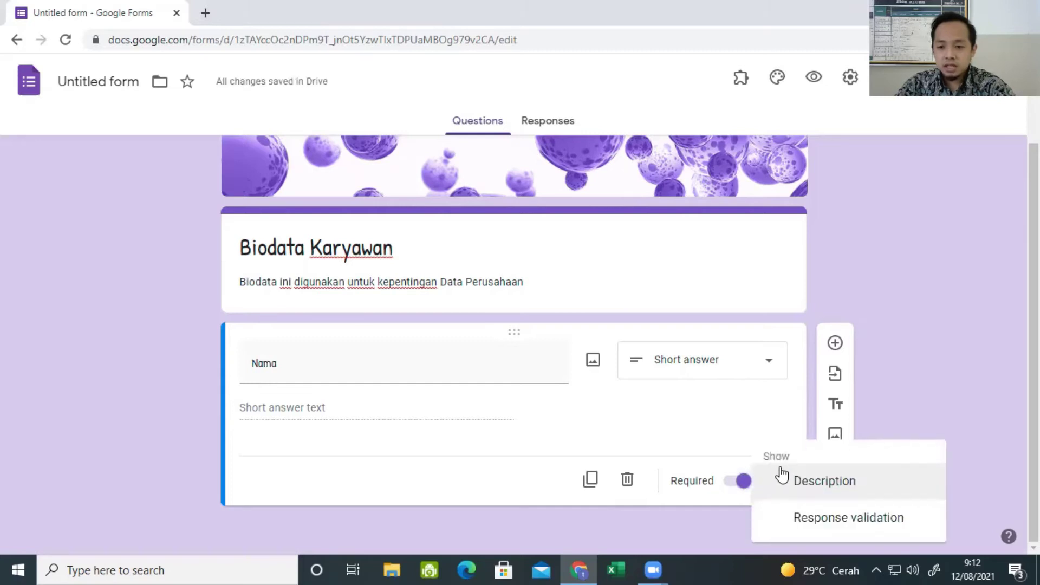
left_click(825, 482)
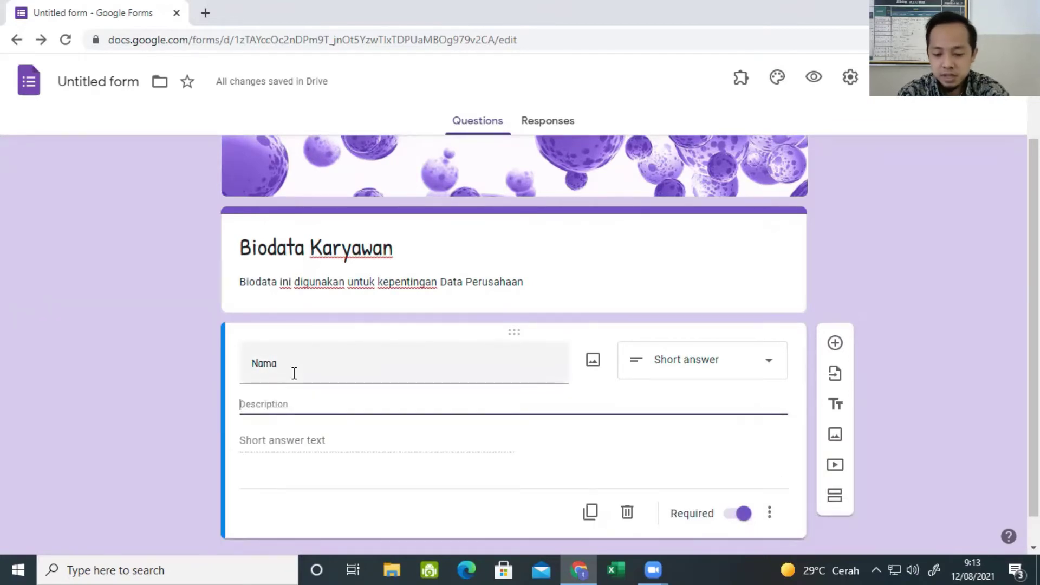
type("Tuliskan Nama Lengkap Anda")
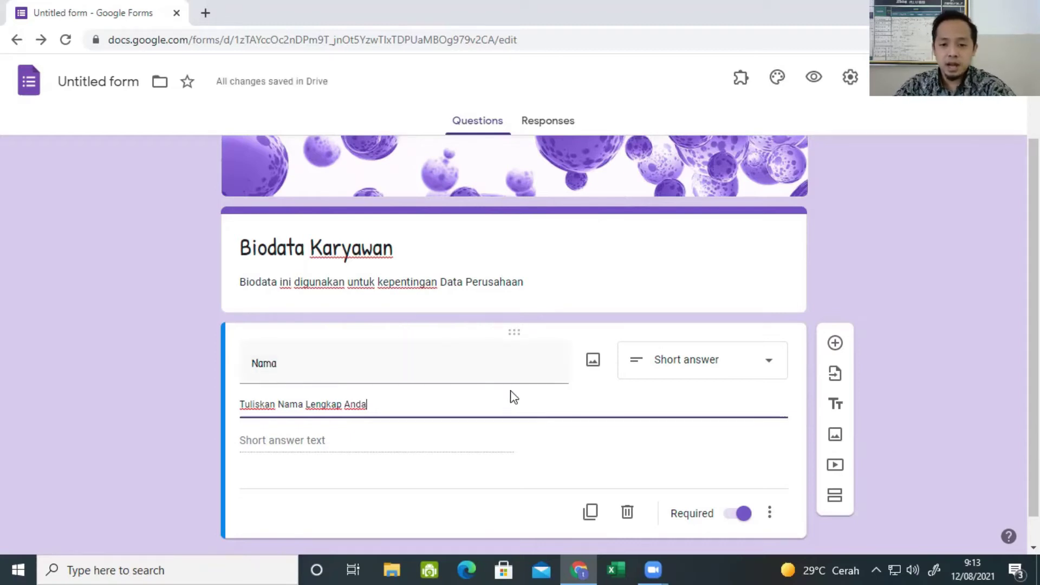
scroll(684, 413, "down", 1)
left_click(953, 331)
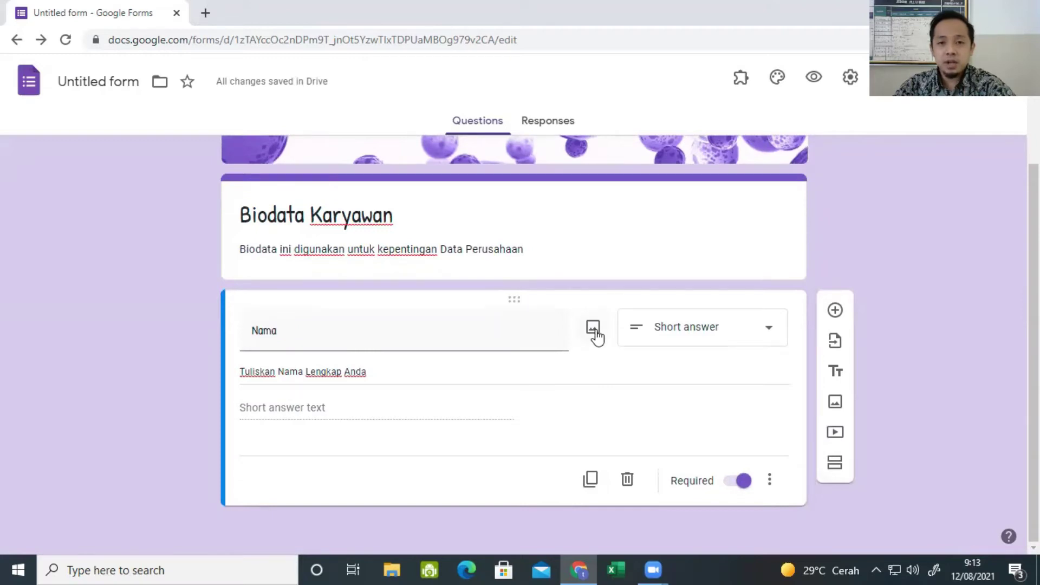
Add a multiple choice question below Nama, titled "Kepulauan Terbesar Apa Anda Berasal".
left_click(835, 311)
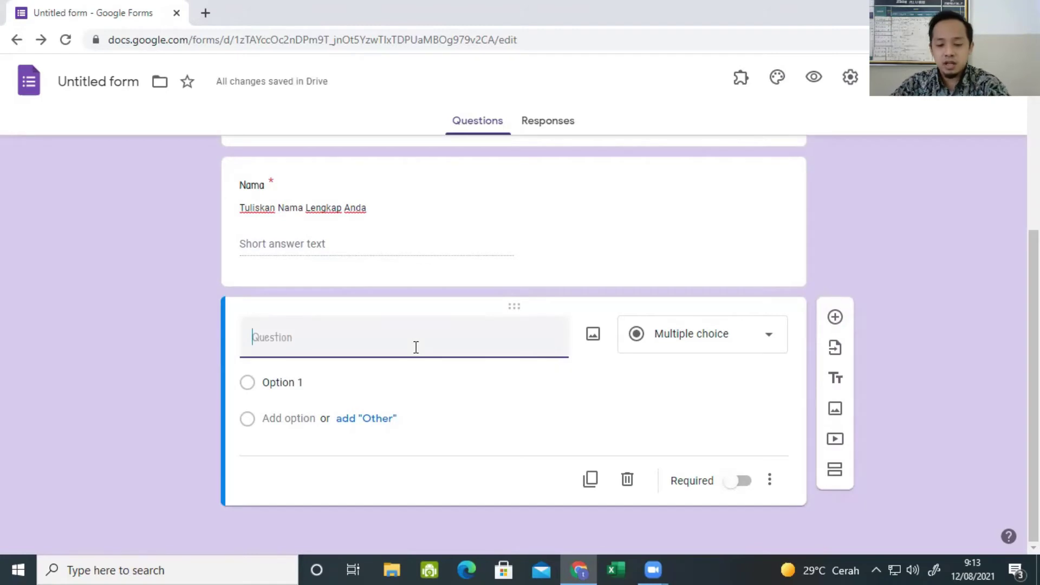
type("B")
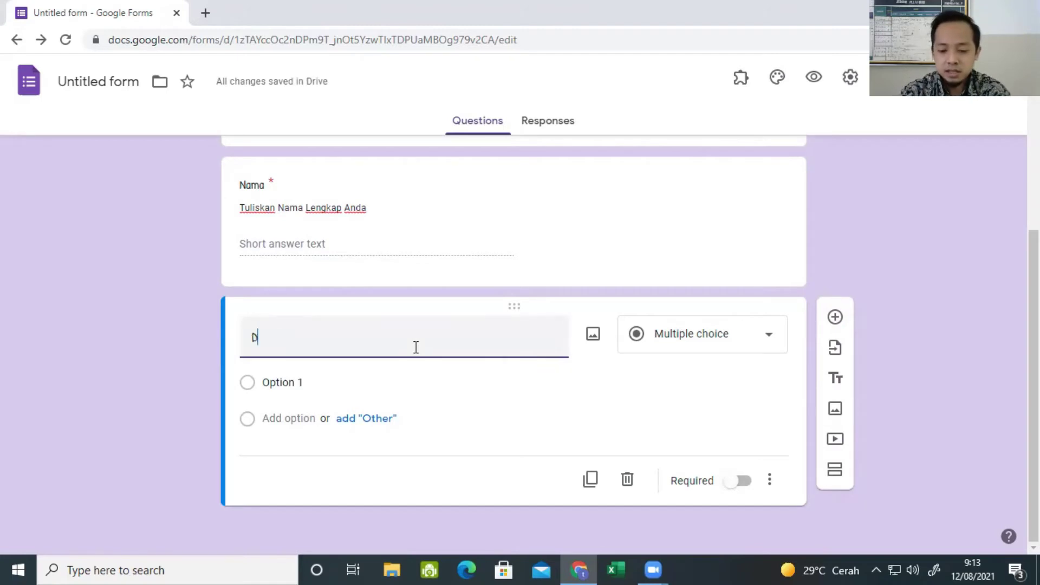
key("BackSpace")
type("Daerah mana A")
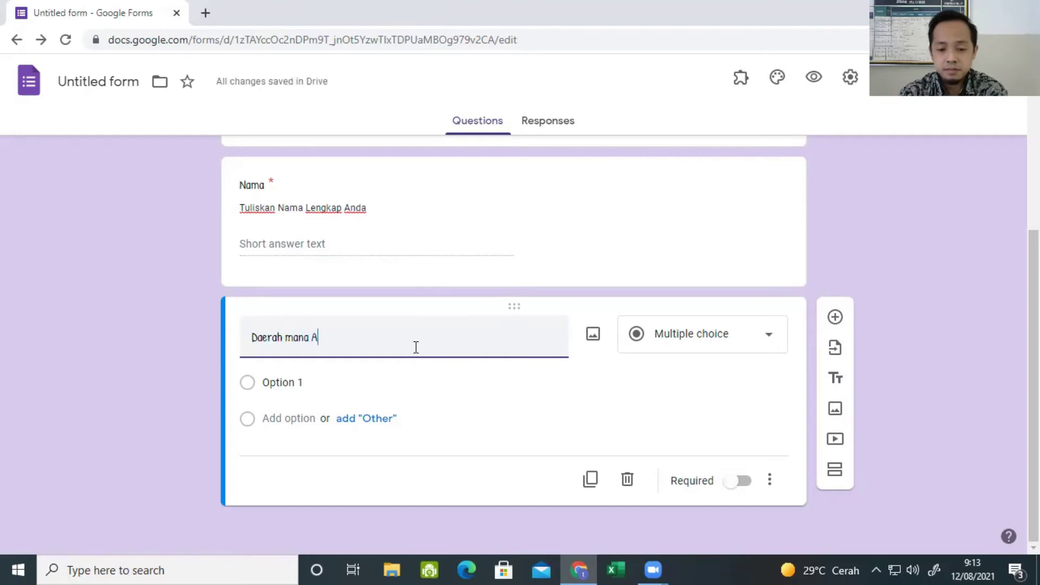
key("ctrl+a")
type("B")
key("BackSpace")
type("Pualan b")
key("BackSpace")
key("BackSpace")
key("BackSpace")
key("BackSpace")
key("BackSpace")
key("BackSpace")
type("Ke")
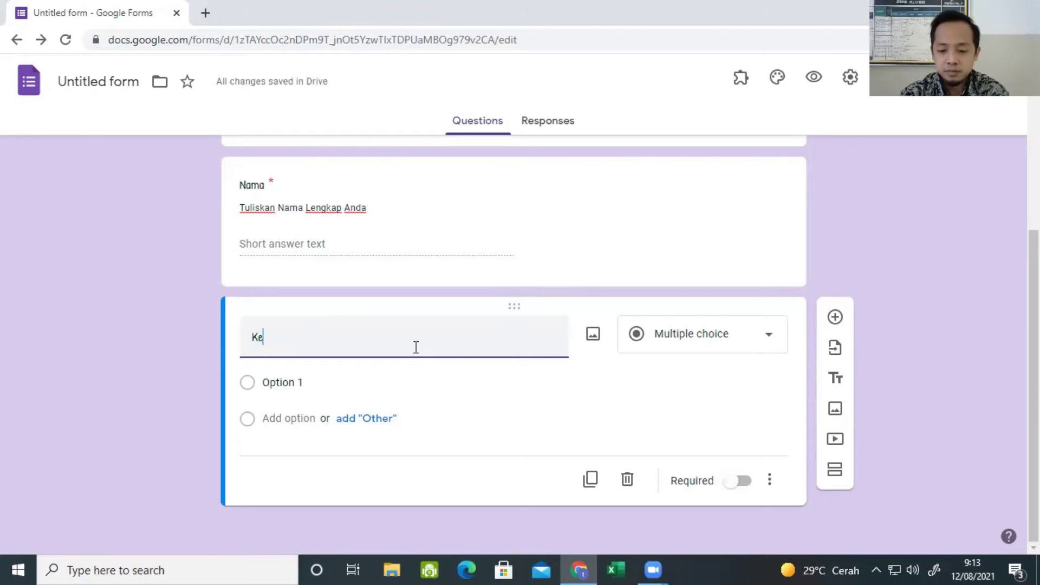
type("pulauan Terbesar Apa")
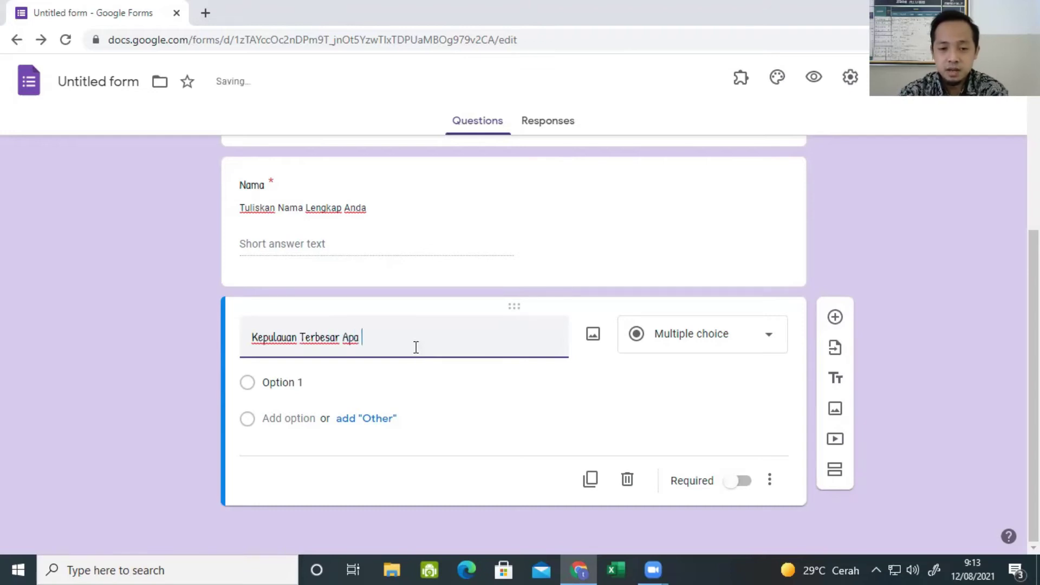
type(" Anda Berasal")
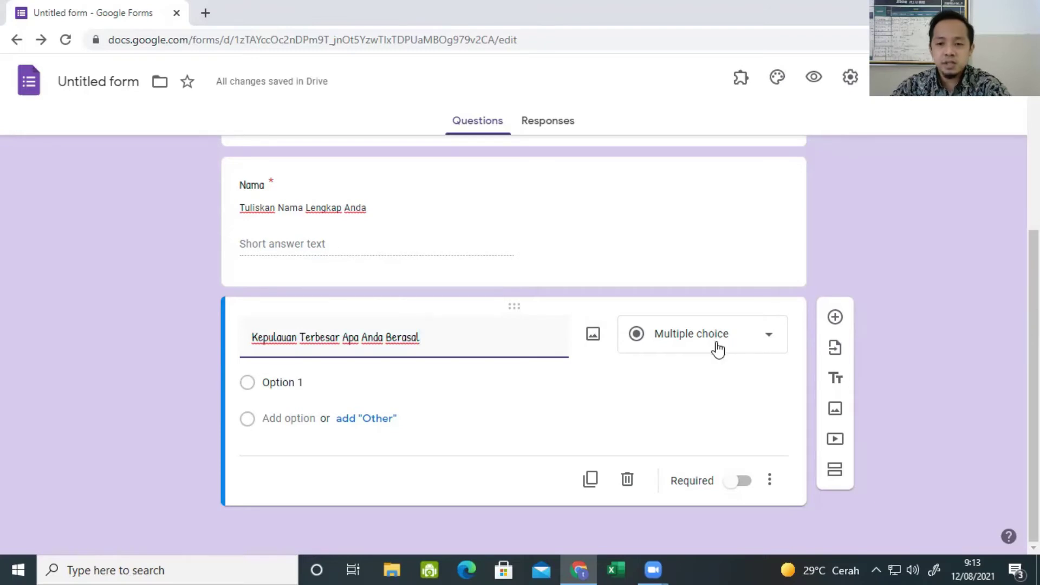
Fill in the answer options of the Kepulauan question as Jawa, Sumatera, Kalimantan, Sulawesi and Papua.
left_click(292, 388)
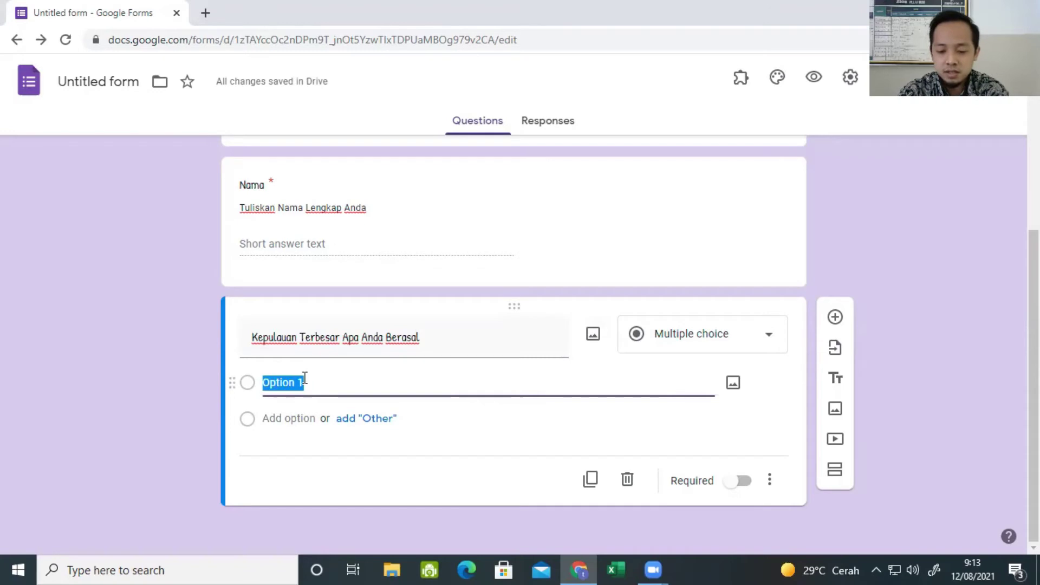
type("Jawa")
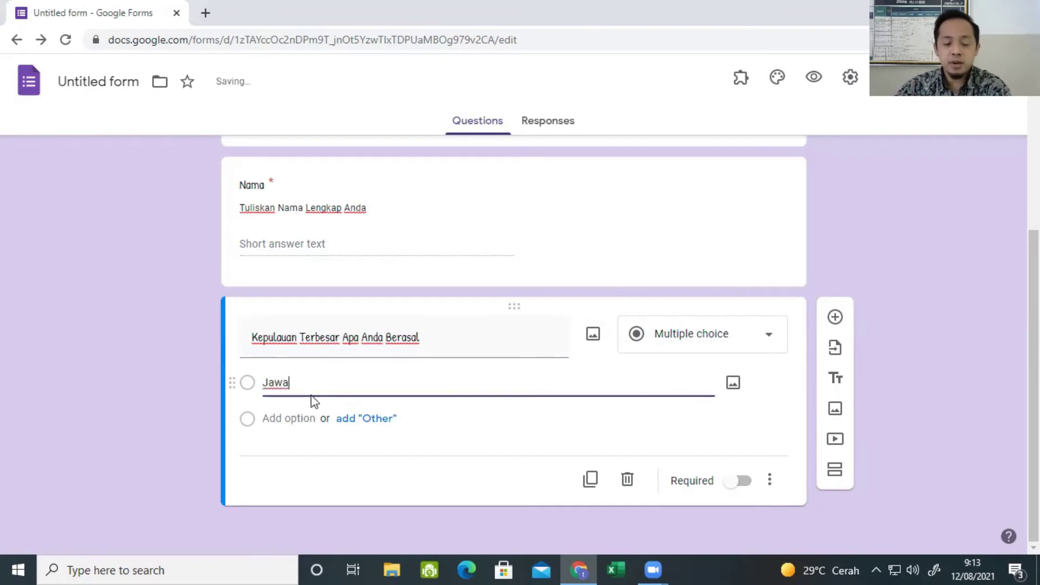
left_click(276, 420)
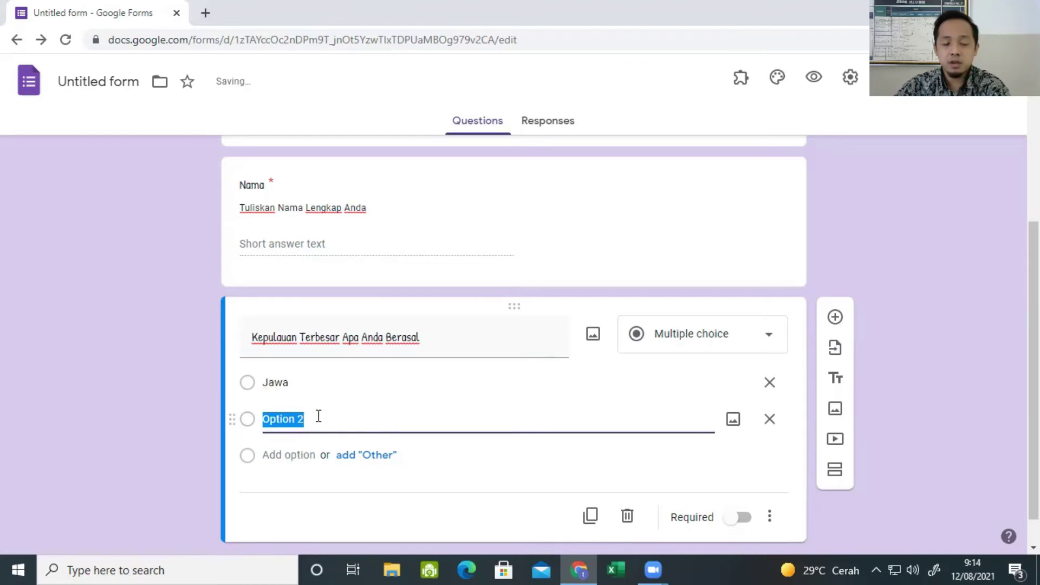
type("Sumatera")
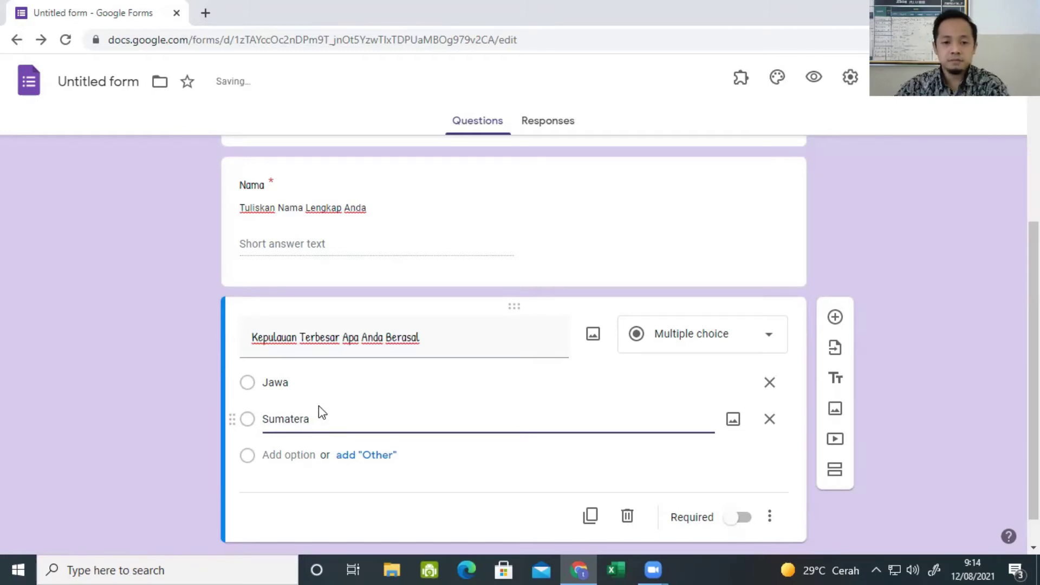
scroll(318, 412, "down", 1)
left_click(284, 420)
type("Kalimantan")
left_click(286, 455)
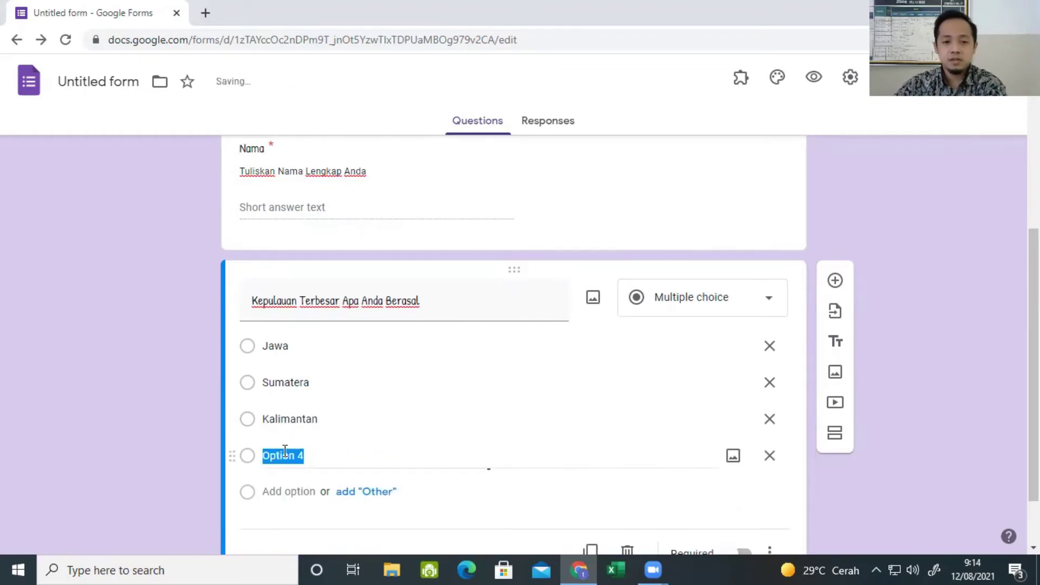
type("Sulaw")
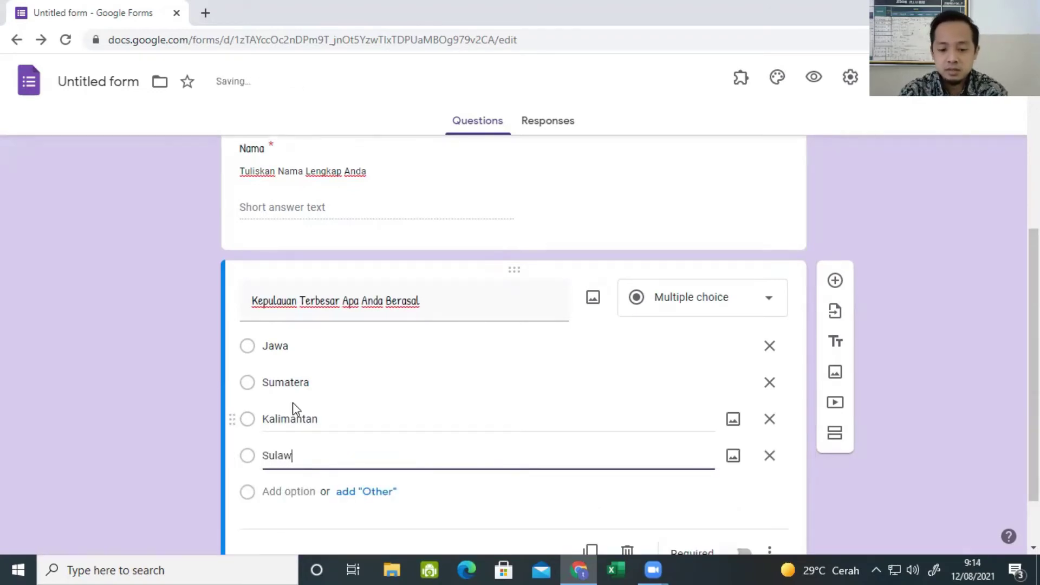
type("esi")
scroll(302, 413, "down", 1)
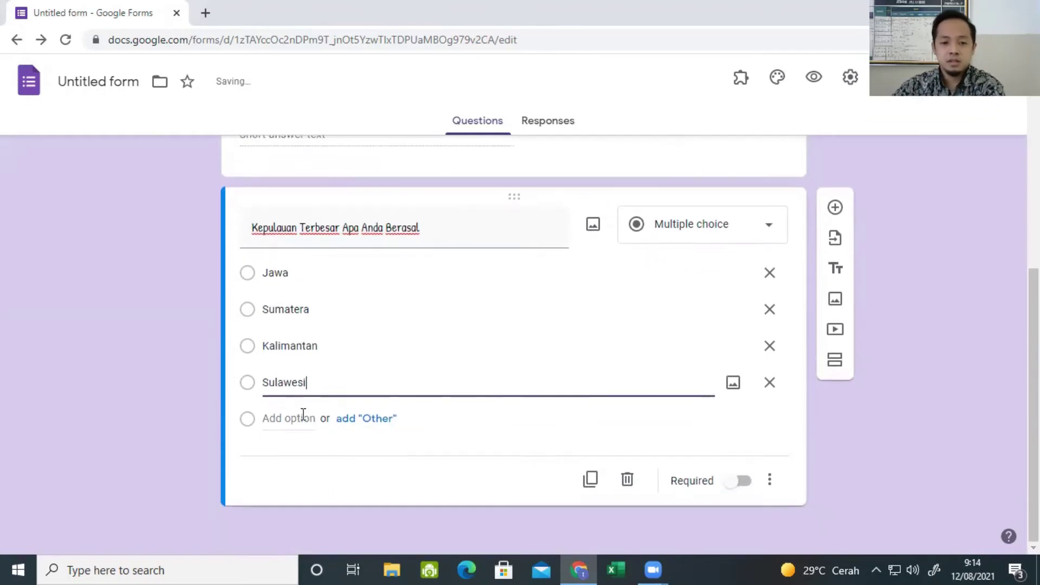
left_click(302, 417)
type("Papua")
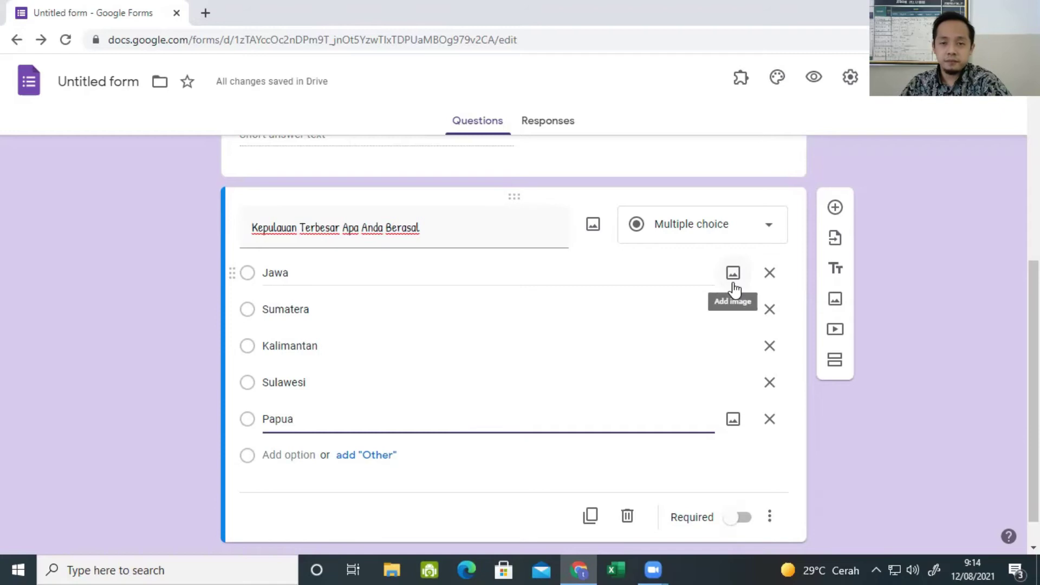
Add a transport map of the island to the Jawa option, found through Google Image Search for "pulau jawa".
left_click(733, 275)
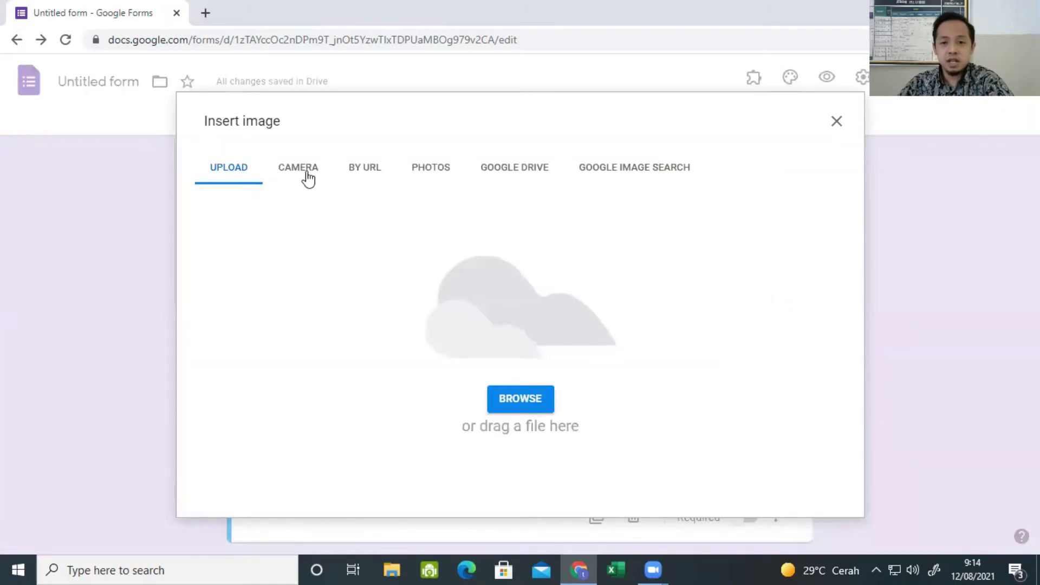
left_click(630, 172)
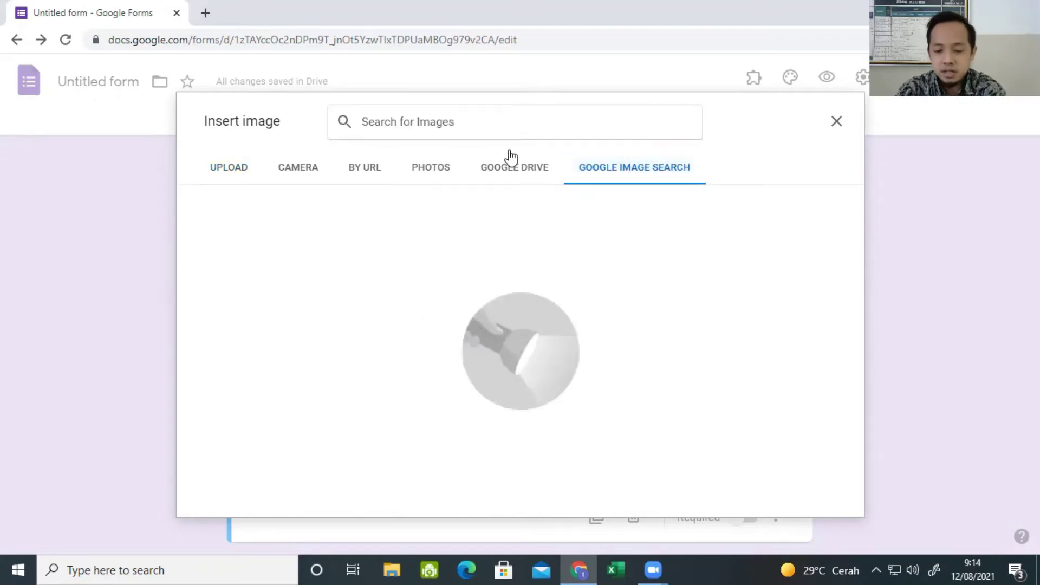
type("Pulau J")
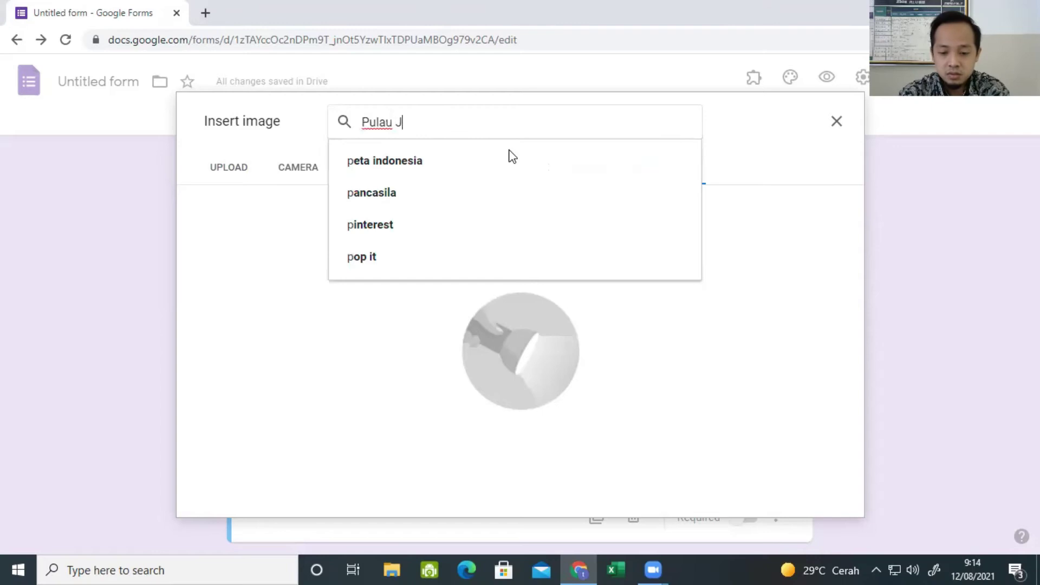
type("awa")
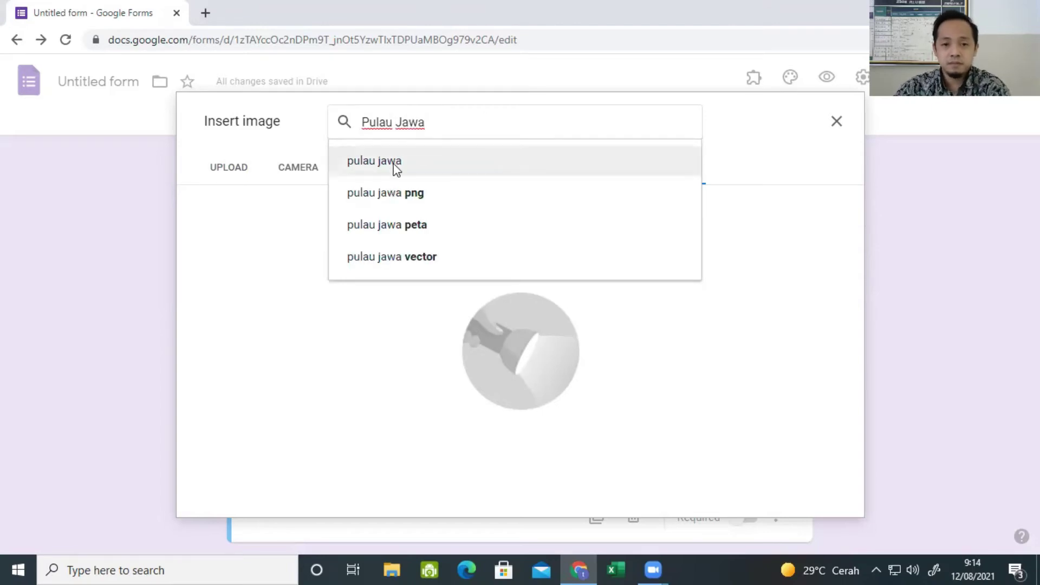
left_click(396, 169)
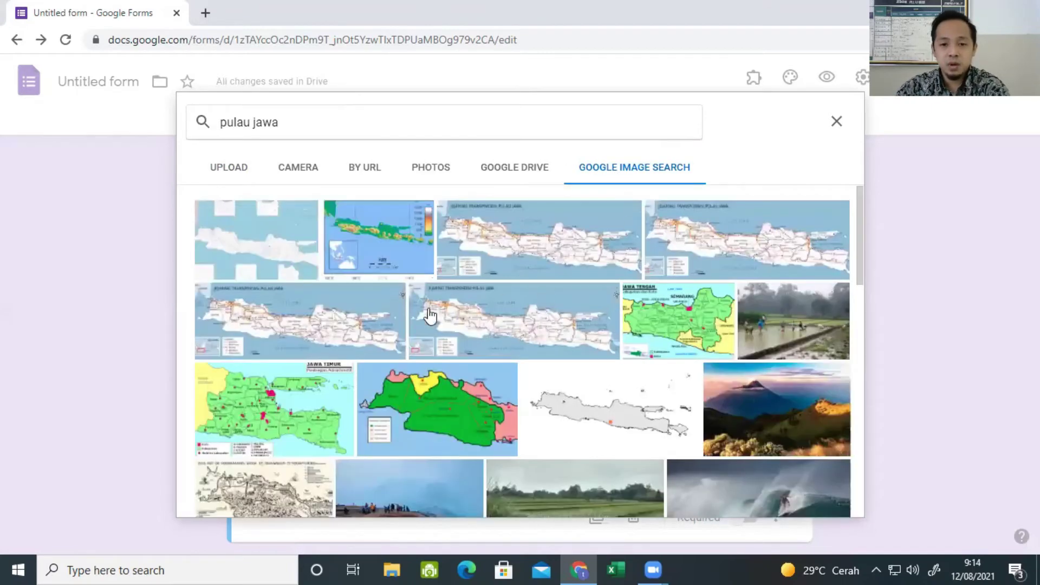
left_click(529, 258)
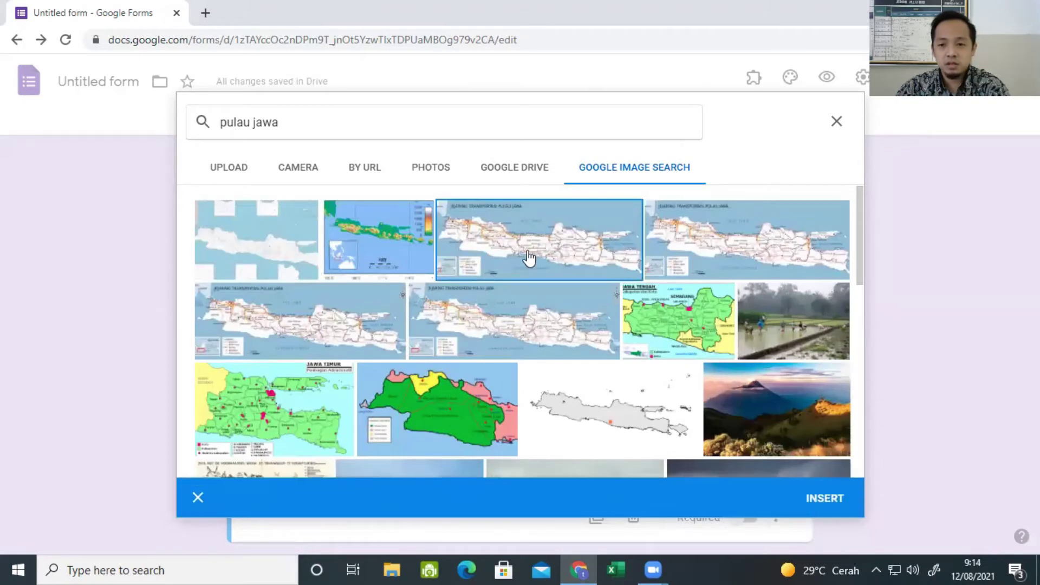
left_click(815, 503)
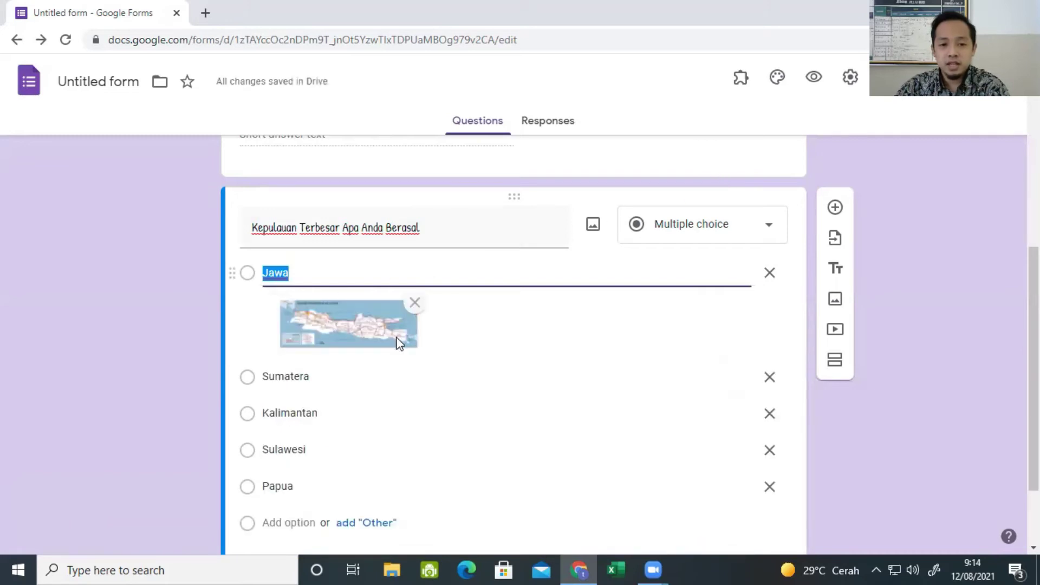
Add a green relief map of the island to the Sumatera option, found through Google Image Search for "Sumatera Peta".
scroll(540, 336, "down", 1)
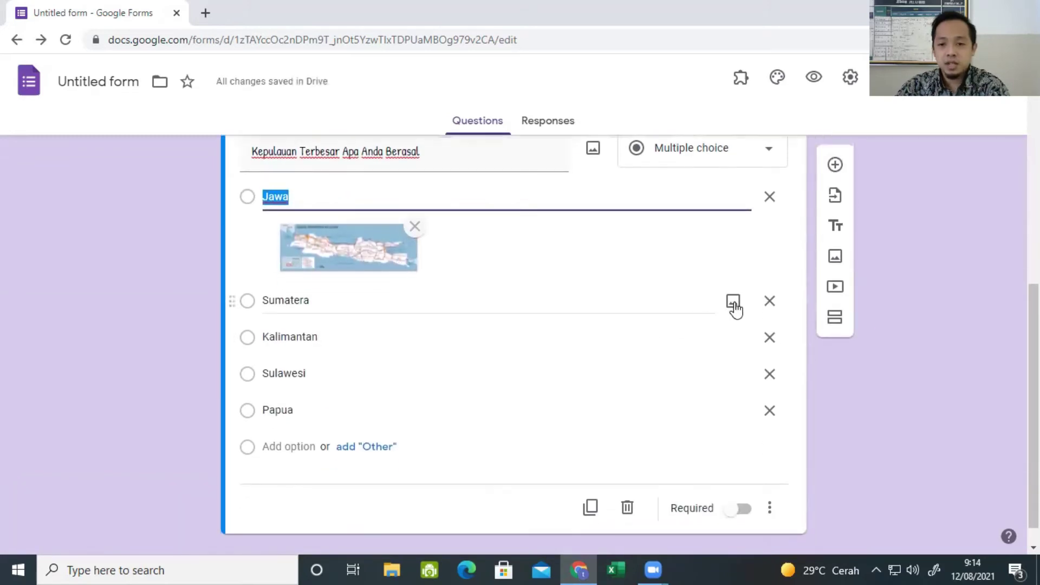
left_click(734, 304)
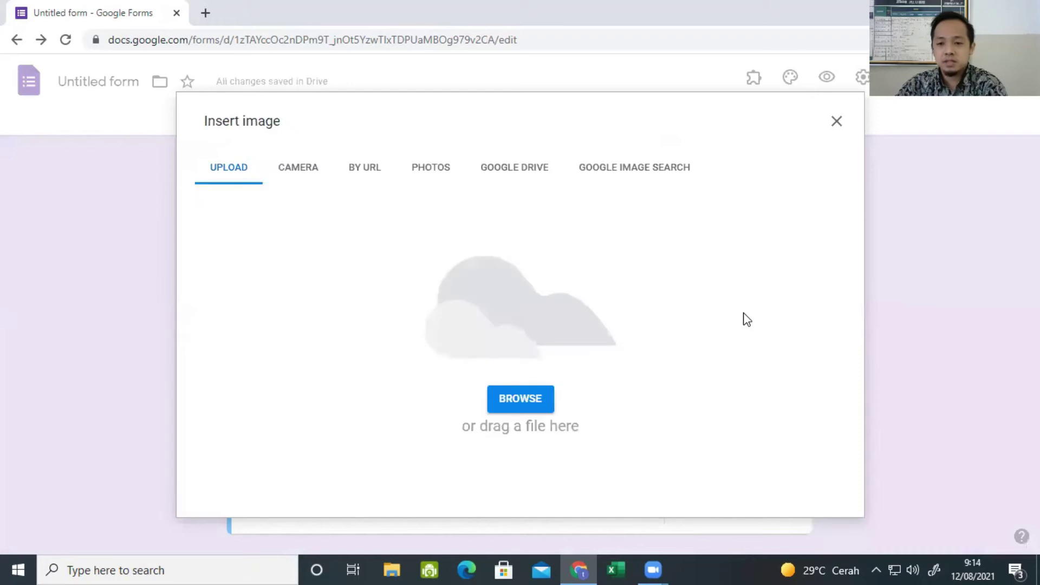
left_click(617, 172)
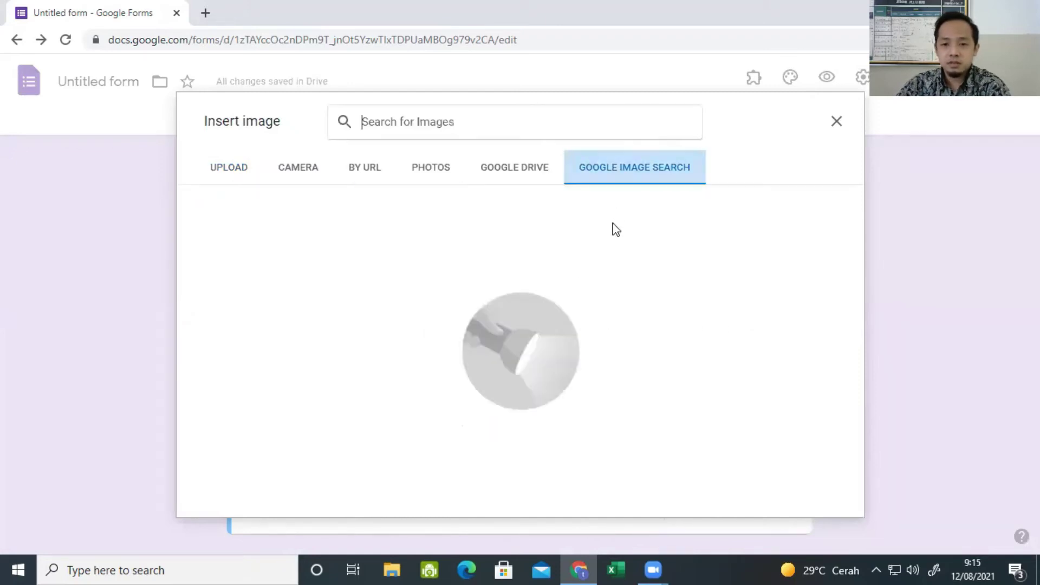
type("Su")
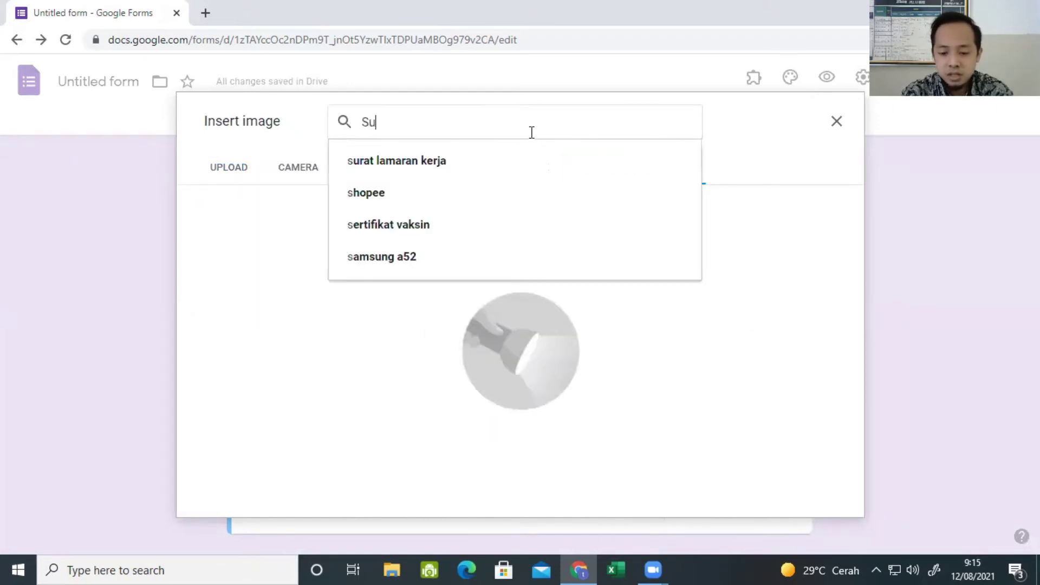
type("matera")
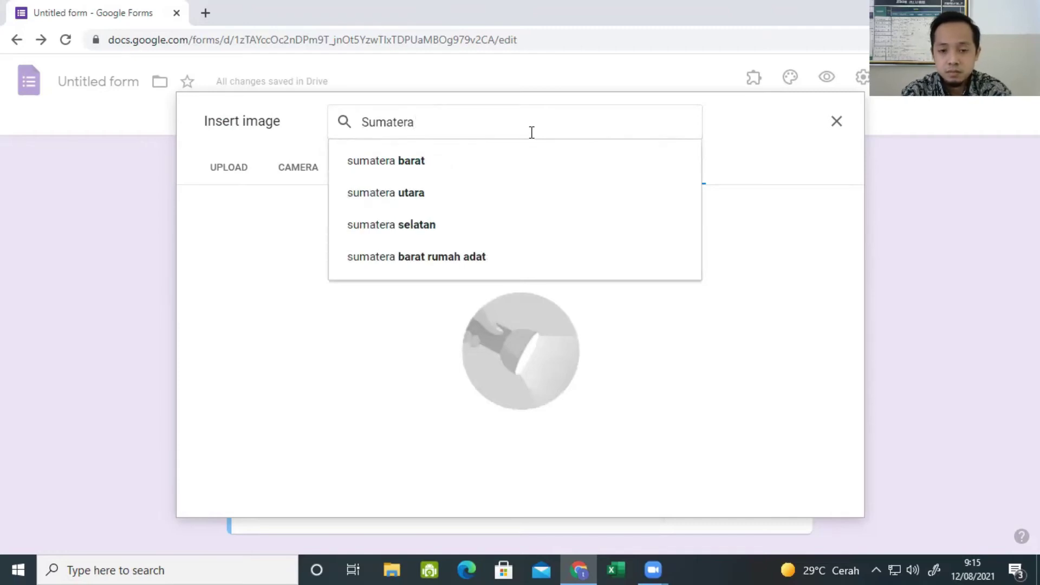
type(" Peta")
key("Return")
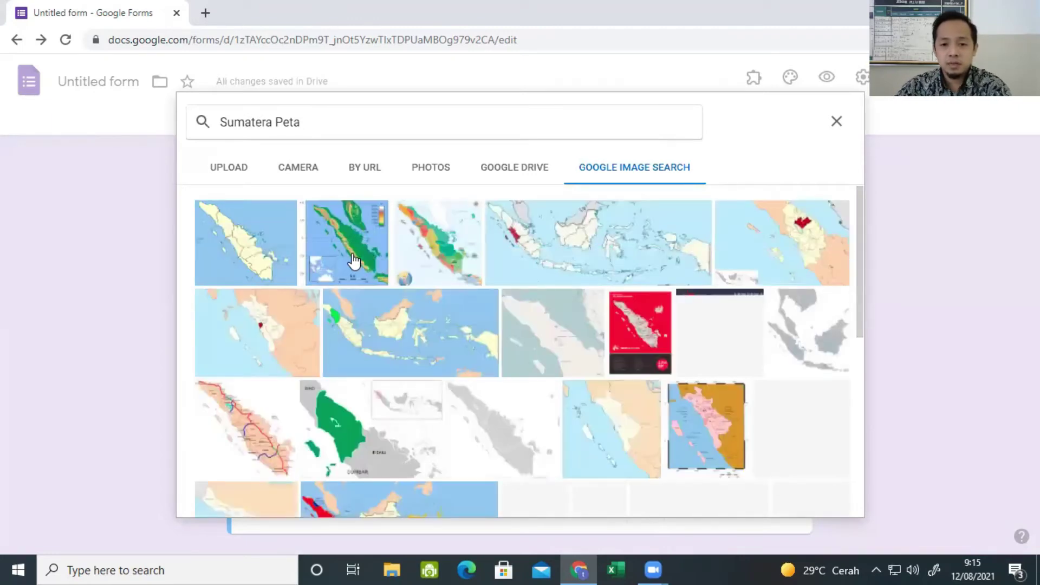
left_click(374, 263)
left_click(820, 508)
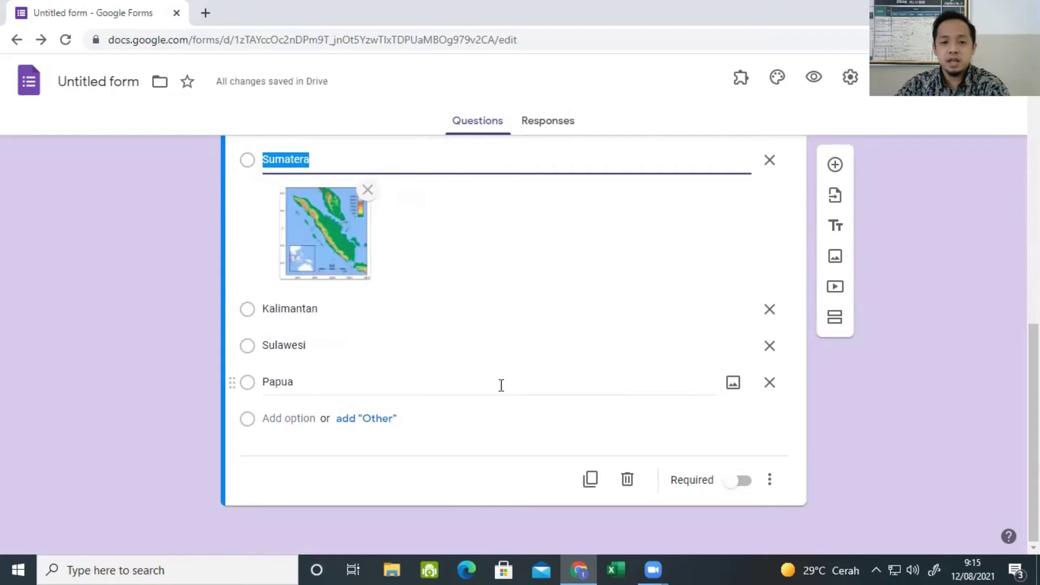
Review the island question with its option images and make it required.
scroll(498, 385, "up", 3)
scroll(488, 379, "up", 2)
scroll(430, 336, "down", 4)
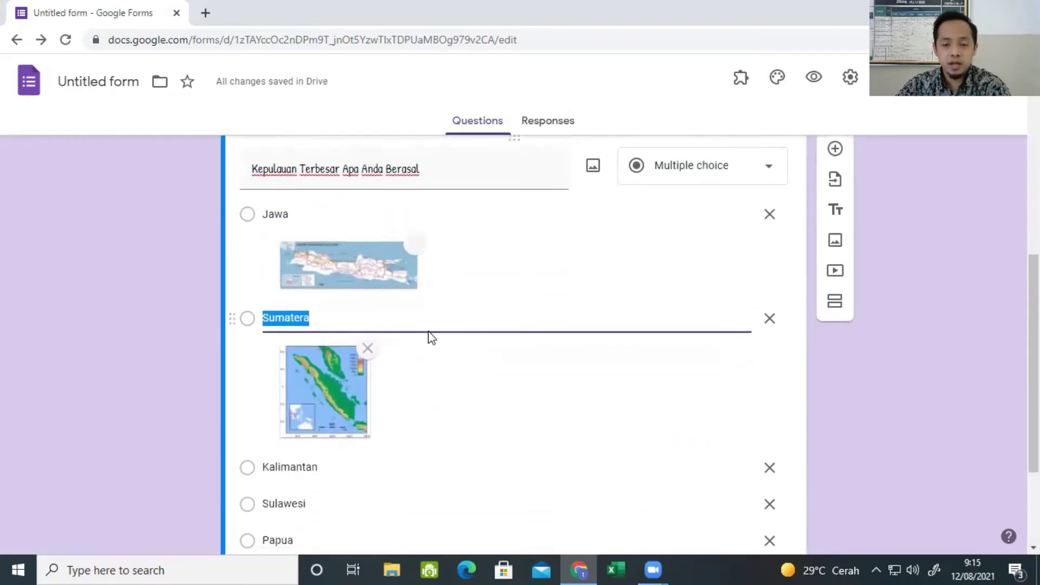
scroll(482, 329, "up", 1)
scroll(483, 330, "up", 4)
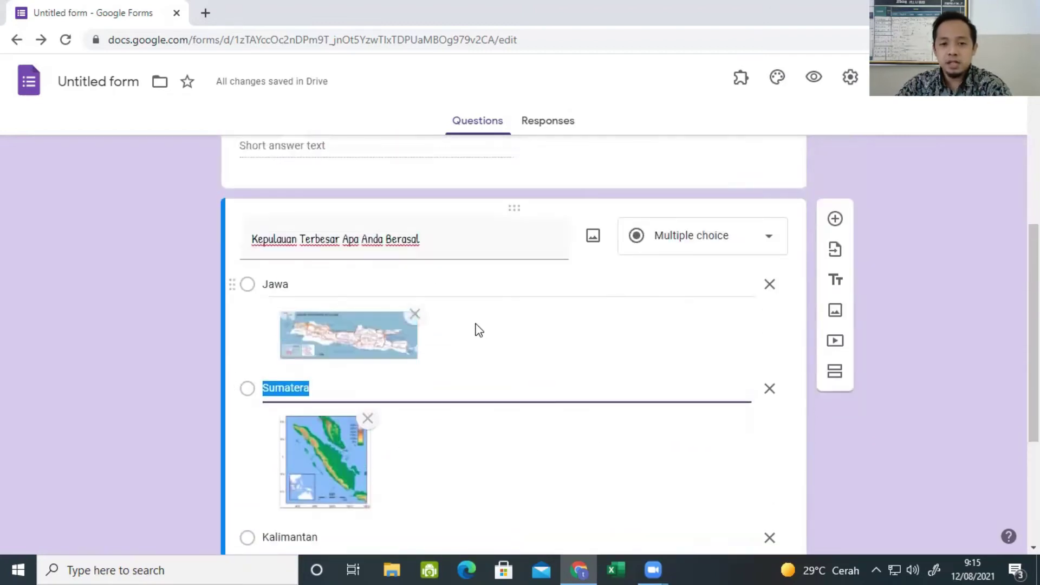
scroll(496, 341, "down", 4)
left_click(738, 487)
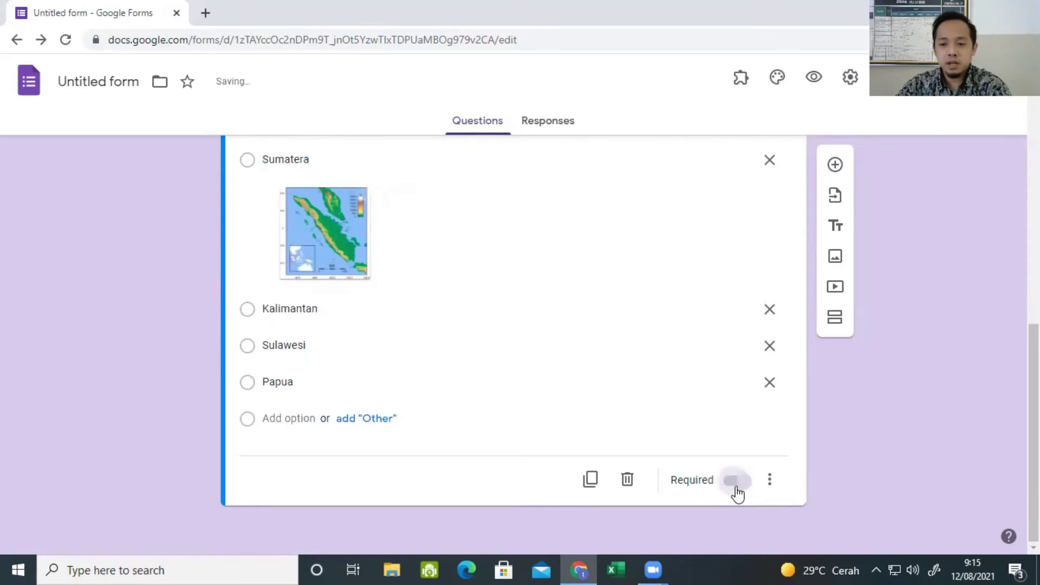
scroll(677, 260, "up", 1)
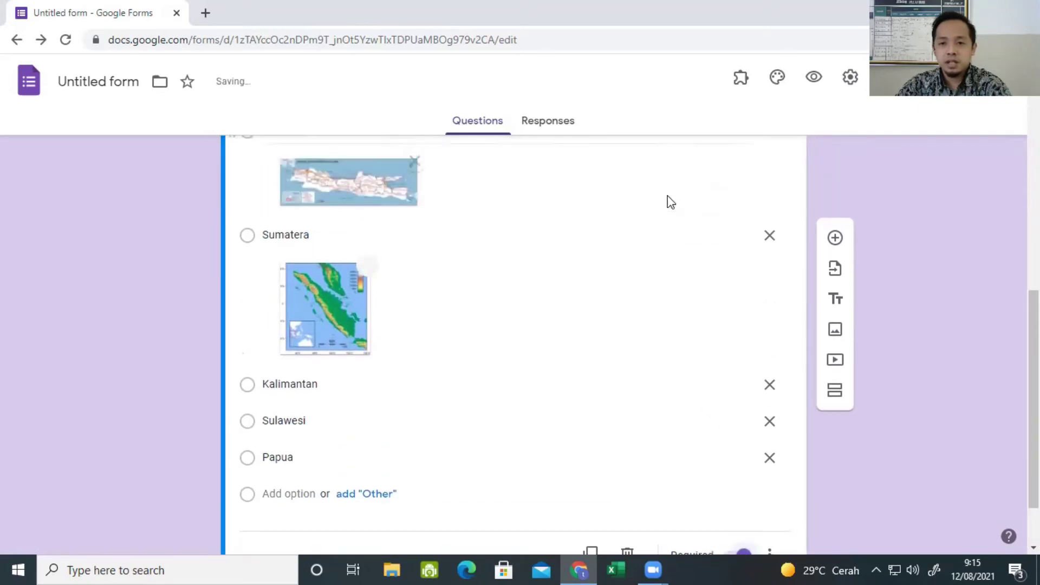
scroll(420, 302, "up", 3)
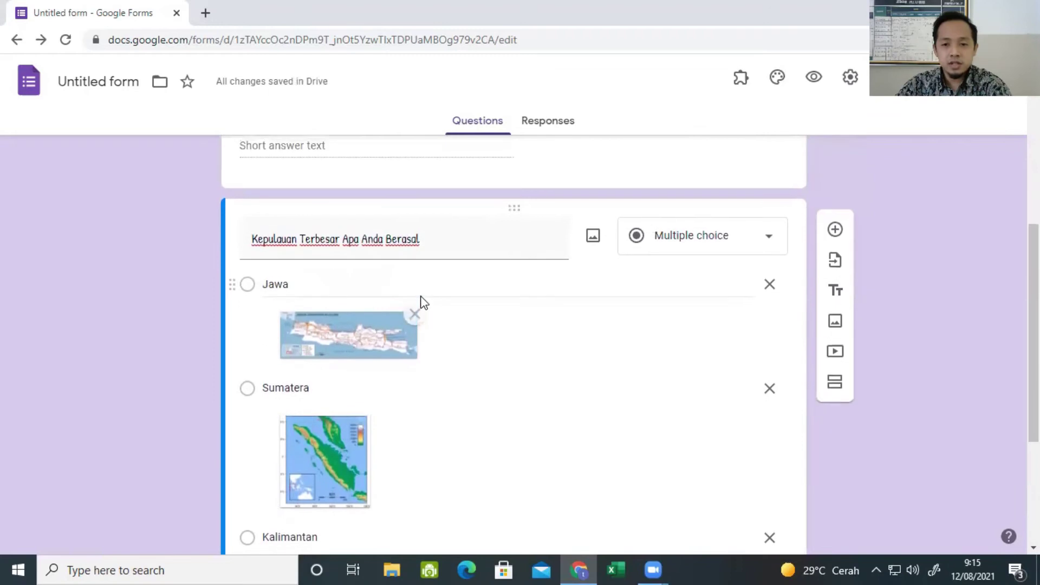
Add a paragraph question below the island question, titled "Tuliskan bagaimana karakter diri anda".
scroll(794, 313, "down", 4)
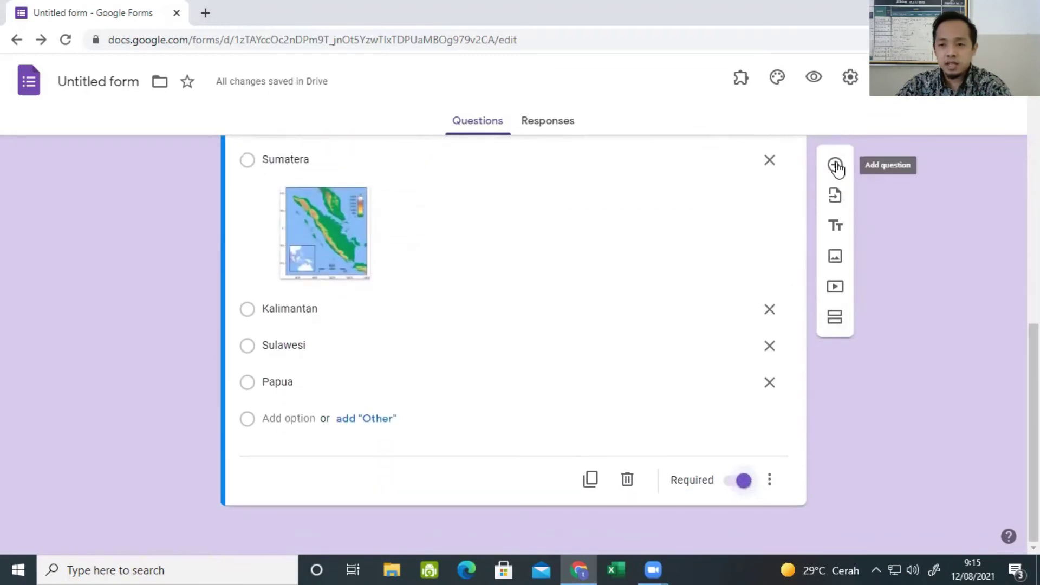
left_click(834, 163)
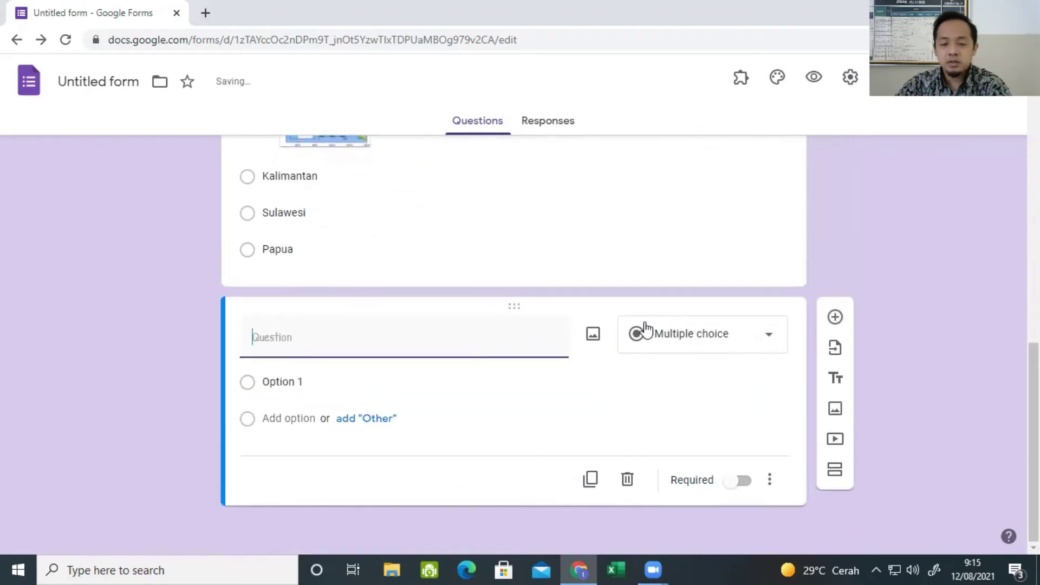
left_click(724, 340)
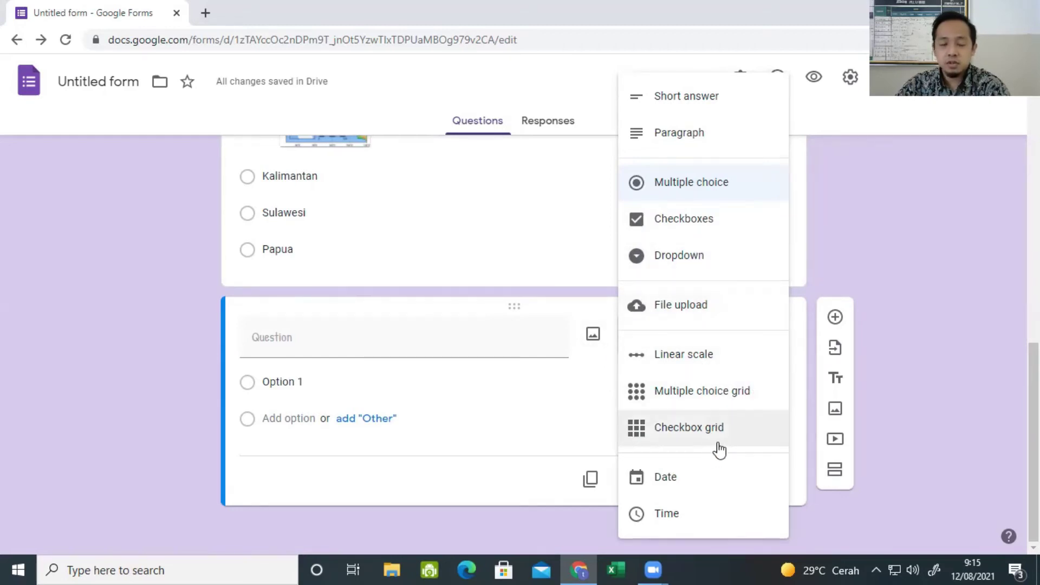
left_click(574, 387)
left_click(397, 347)
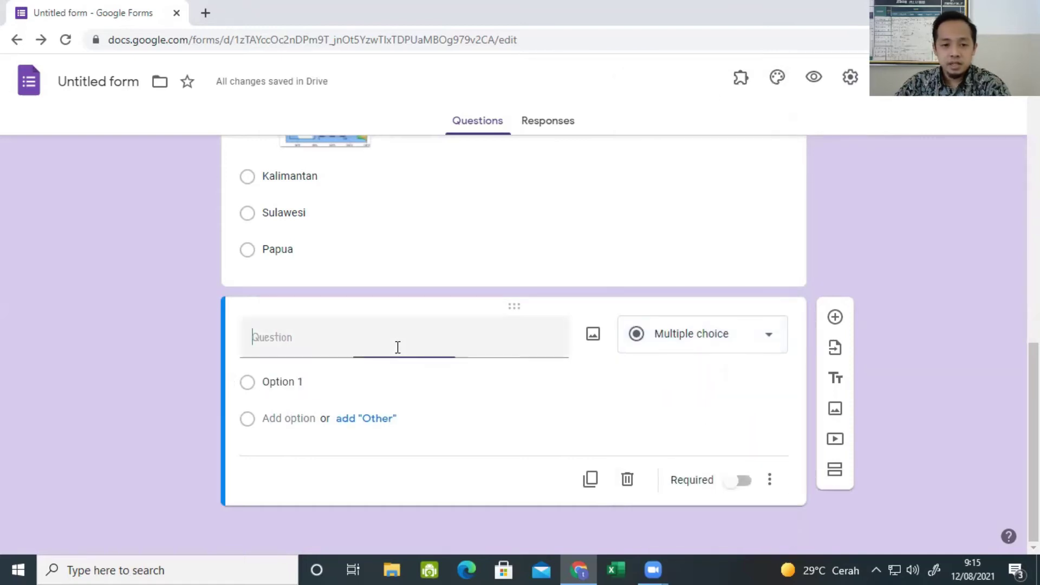
left_click(760, 344)
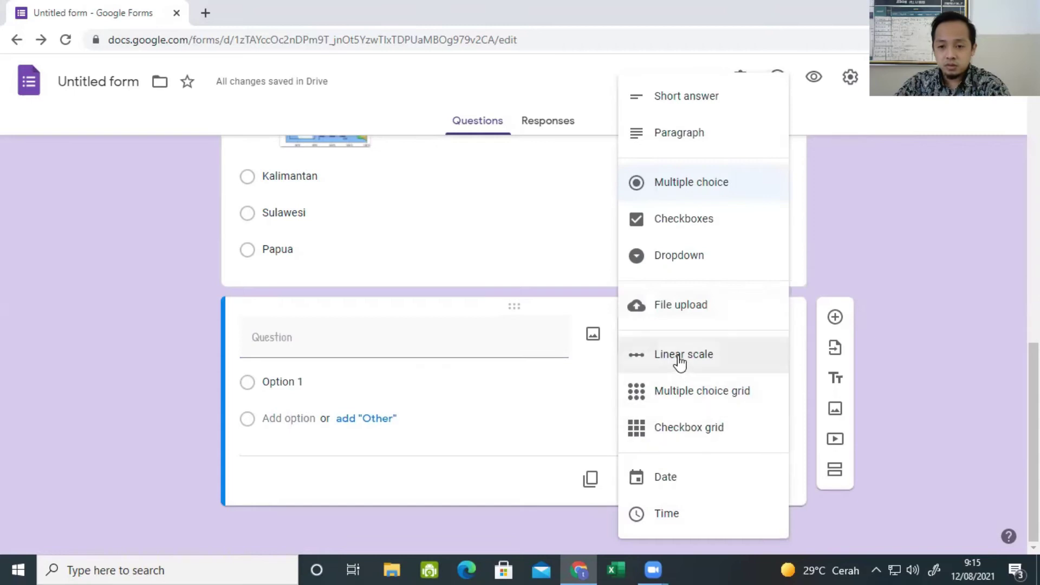
left_click(670, 133)
left_click(399, 357)
type("Tu")
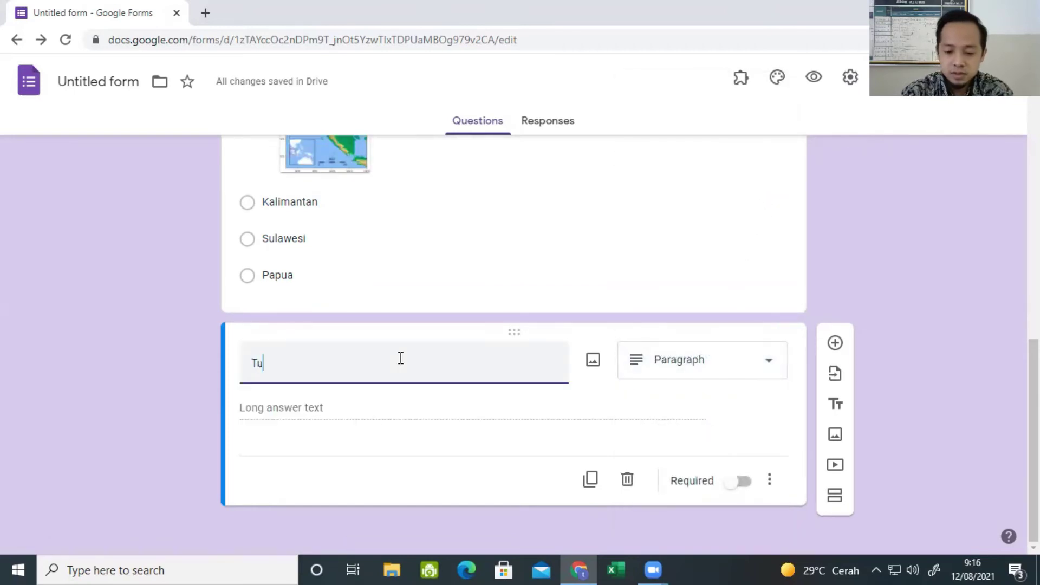
type("ba")
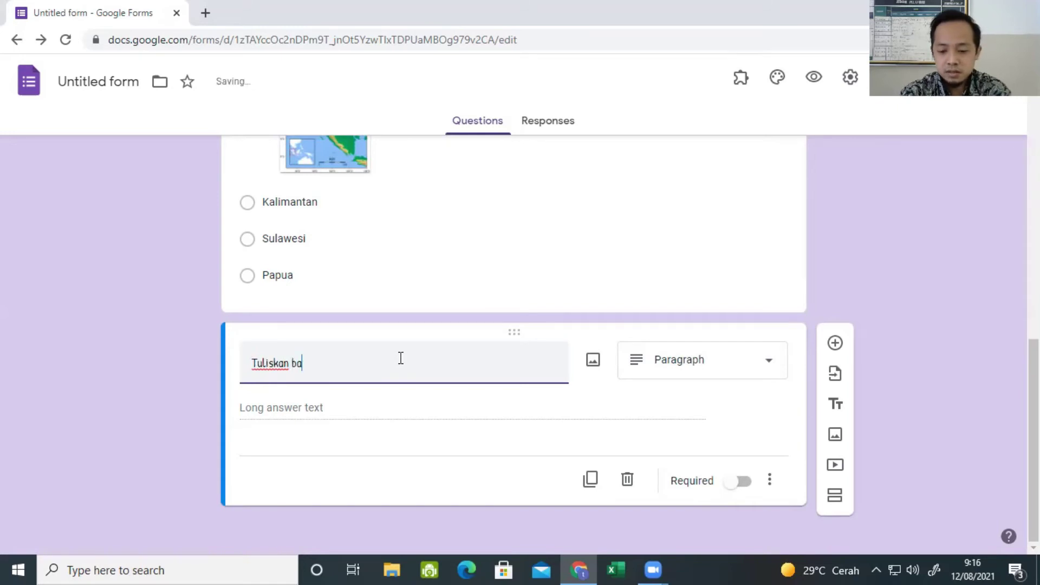
type("gaimana karakter dirin")
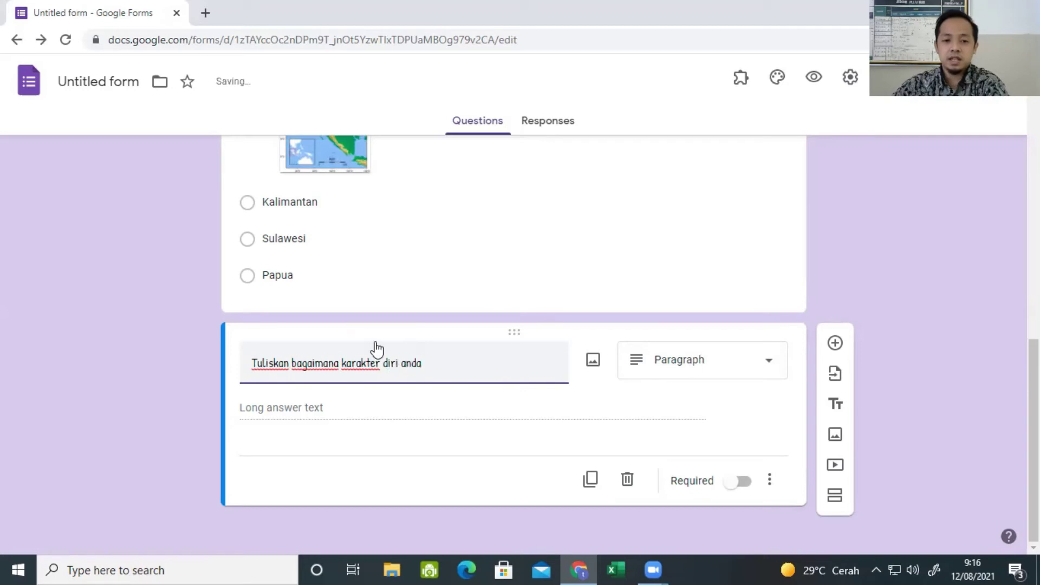
Make the character question required and add a checkboxes question below it titled "Kemampuan Aplikasi Komputer yang anda Kuasai".
left_click(739, 484)
left_click(835, 343)
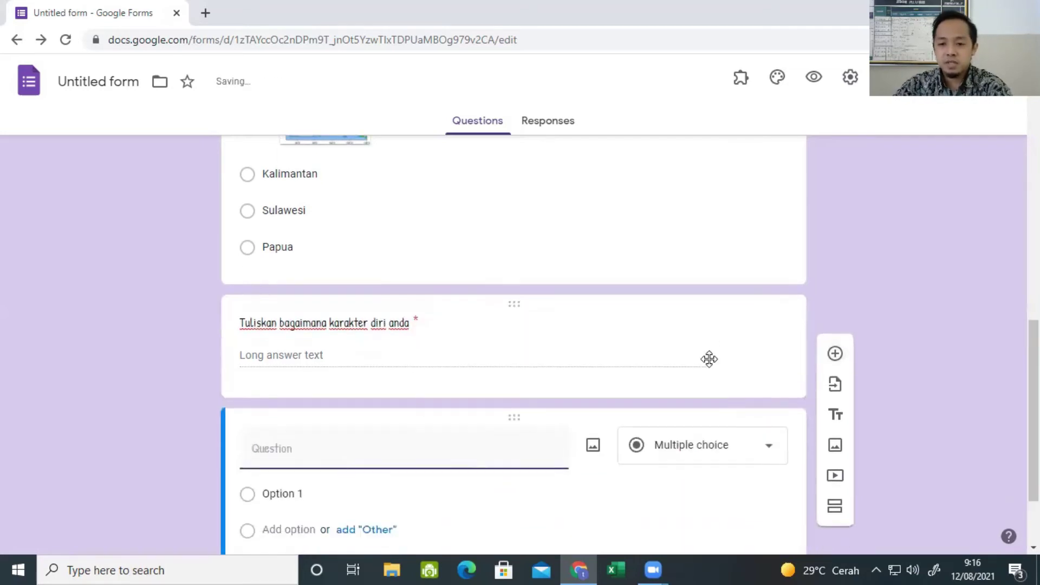
left_click(737, 336)
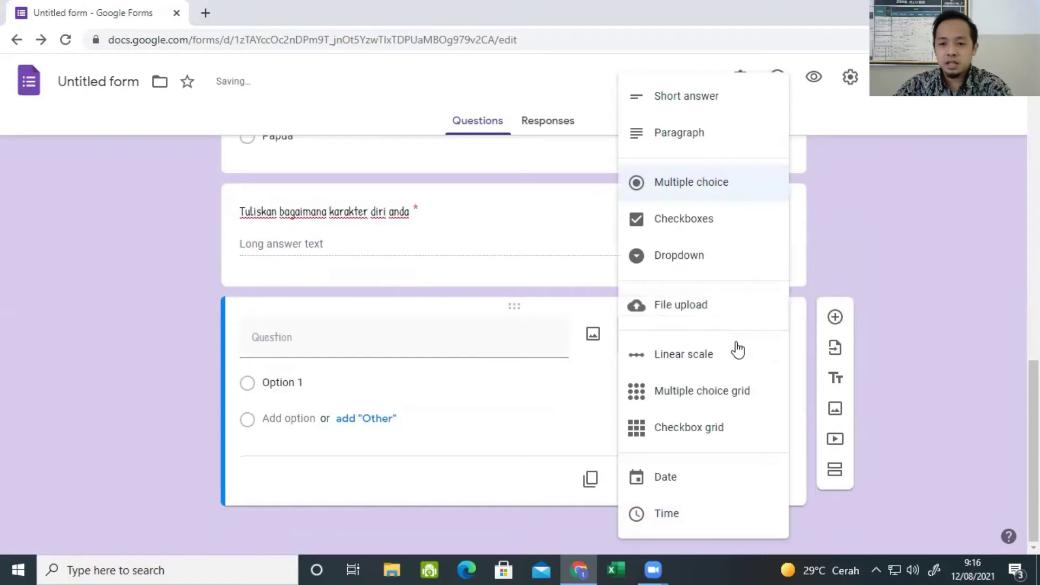
left_click(698, 218)
left_click(384, 347)
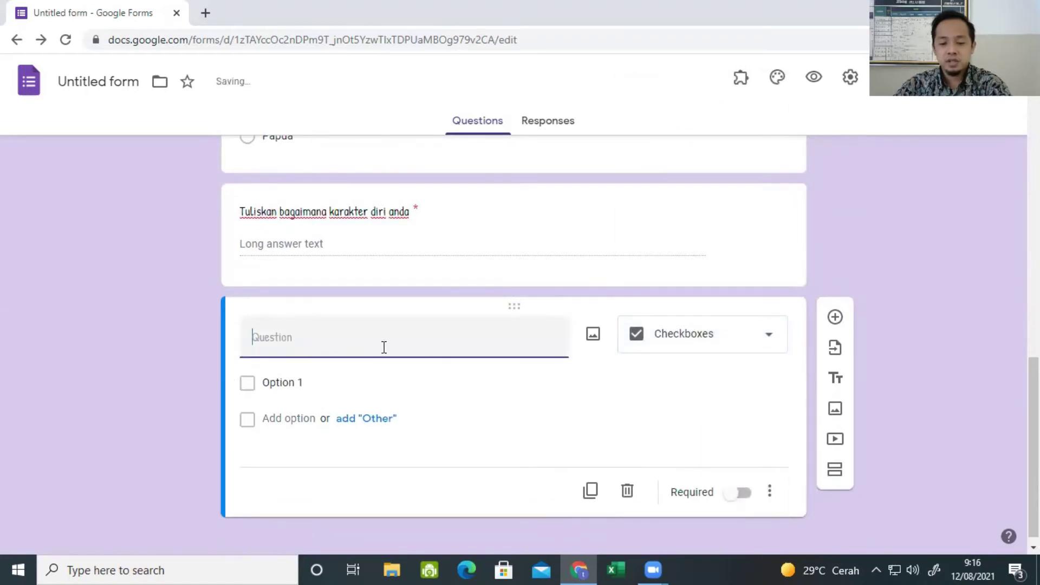
type("Kemampuan Ap")
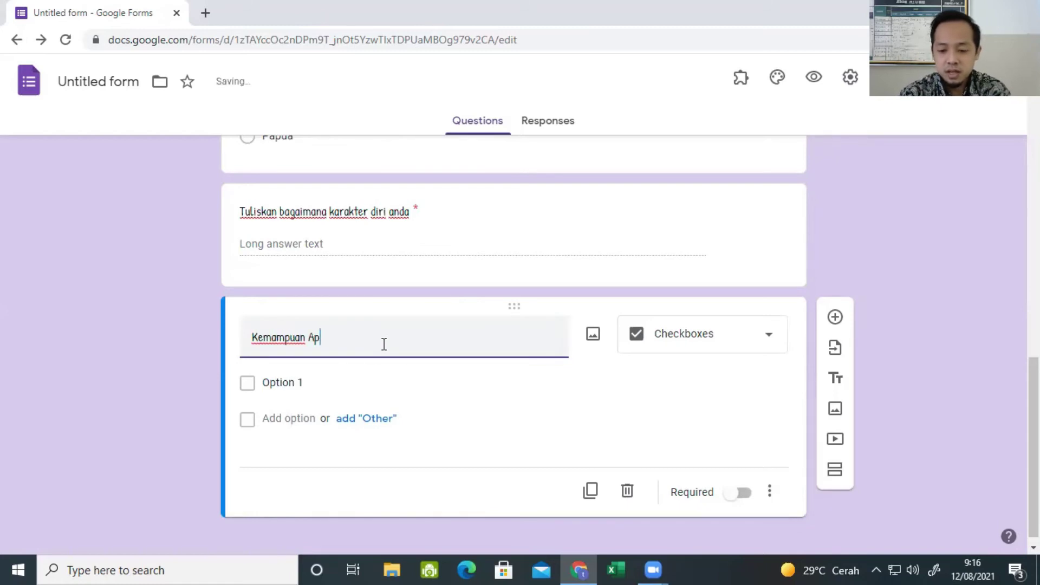
type("likasi Komputer yang anda Kuasai")
Give the checkboxes question the options "Ms.Word", "Ms.Excel", "Ms.Power Point" and "Adobe".
left_click(287, 383)
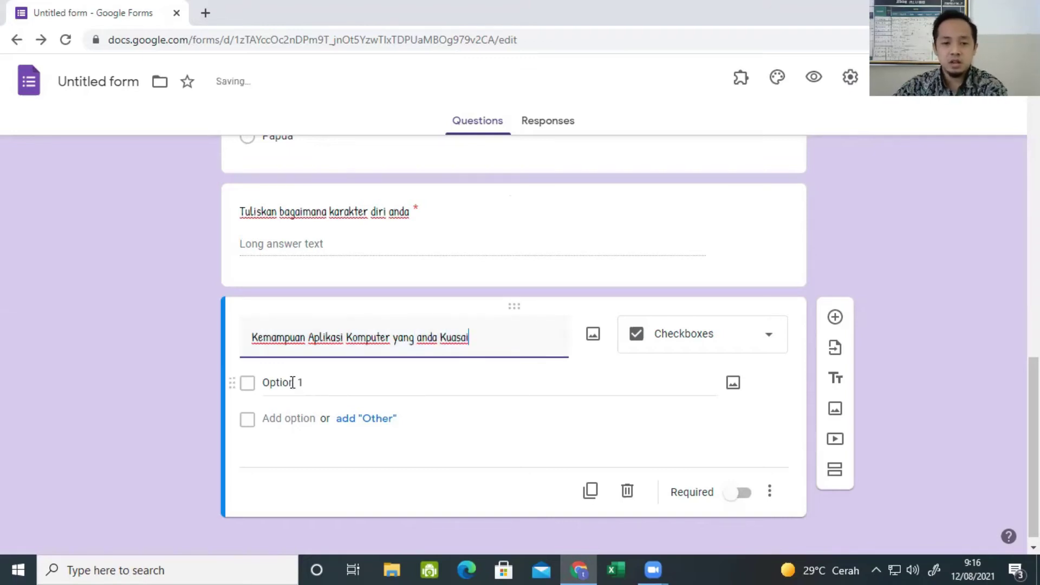
type("M")
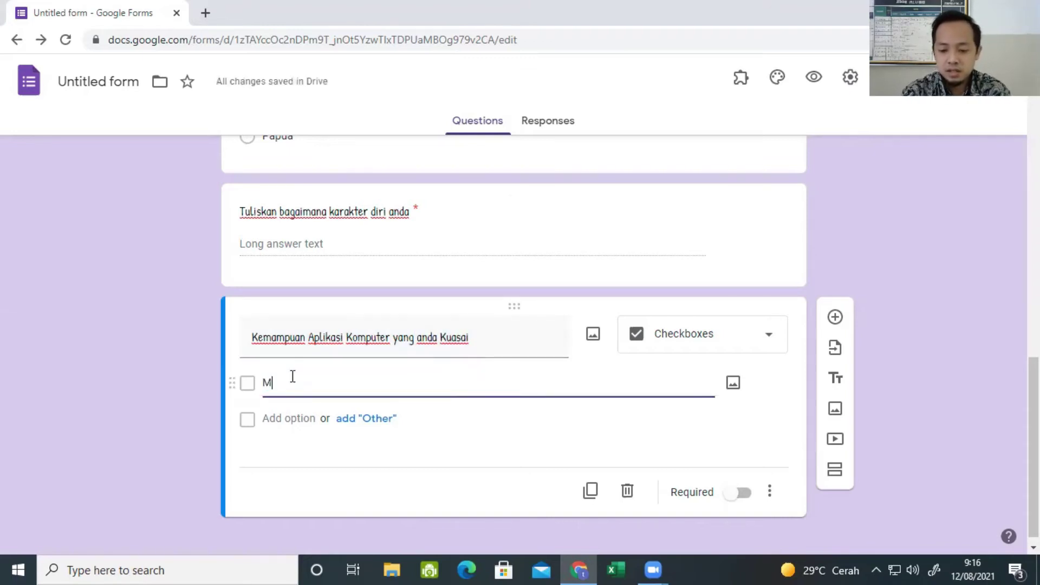
type("s.Word")
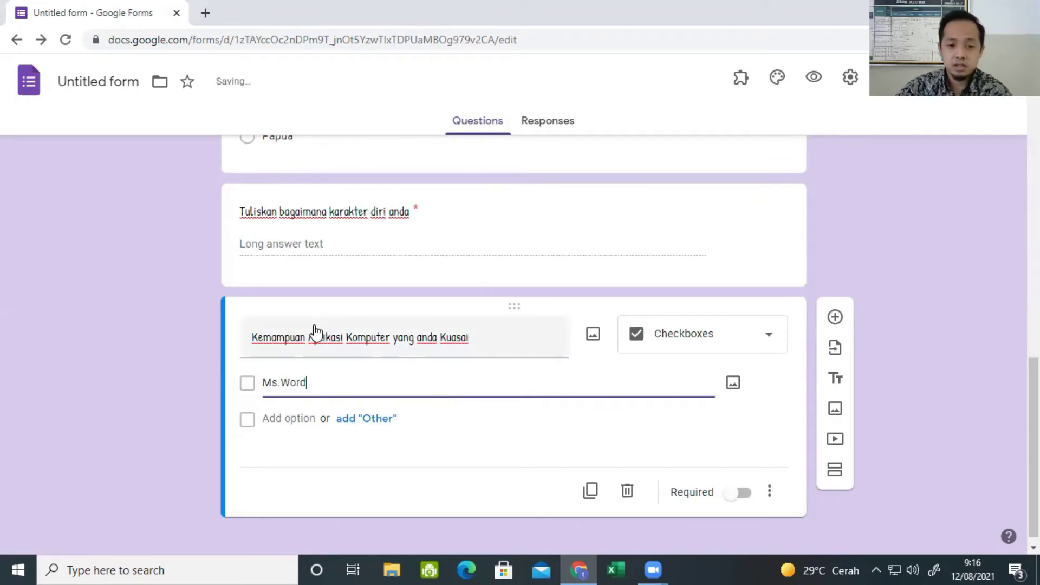
left_click(287, 419)
type("Ms.Excel")
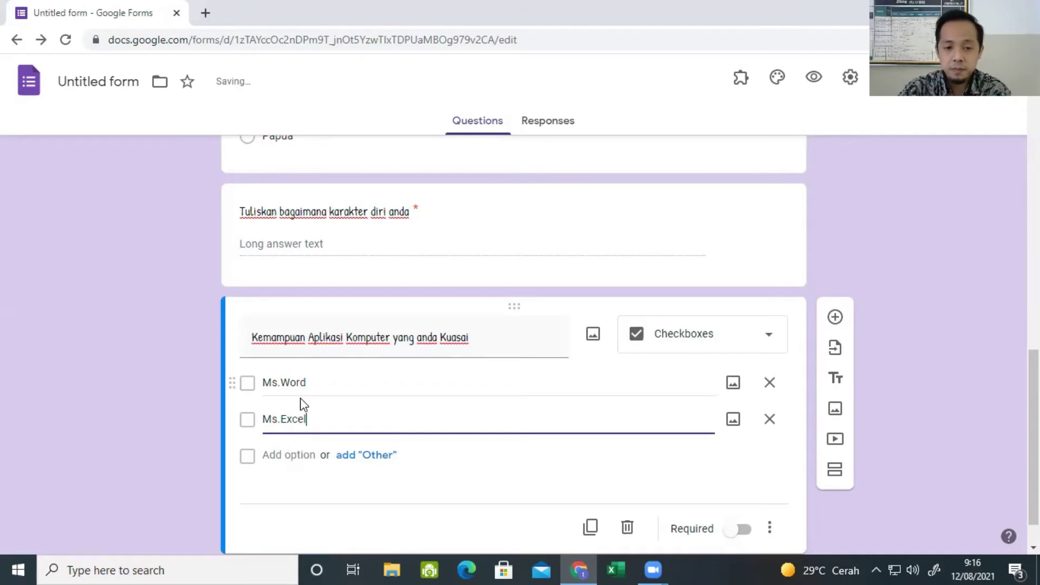
left_click(284, 455)
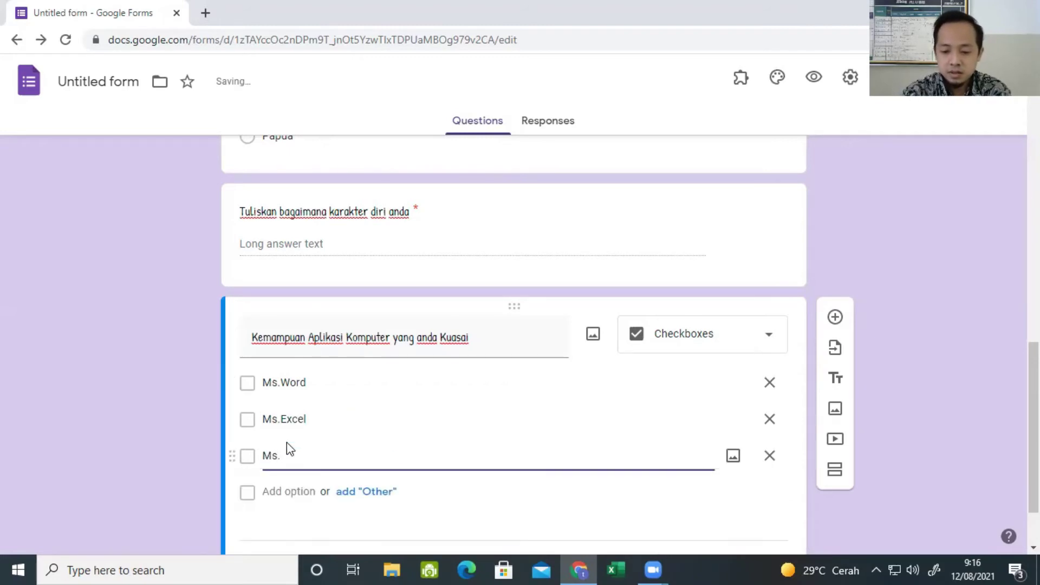
type("Ms.Power Point")
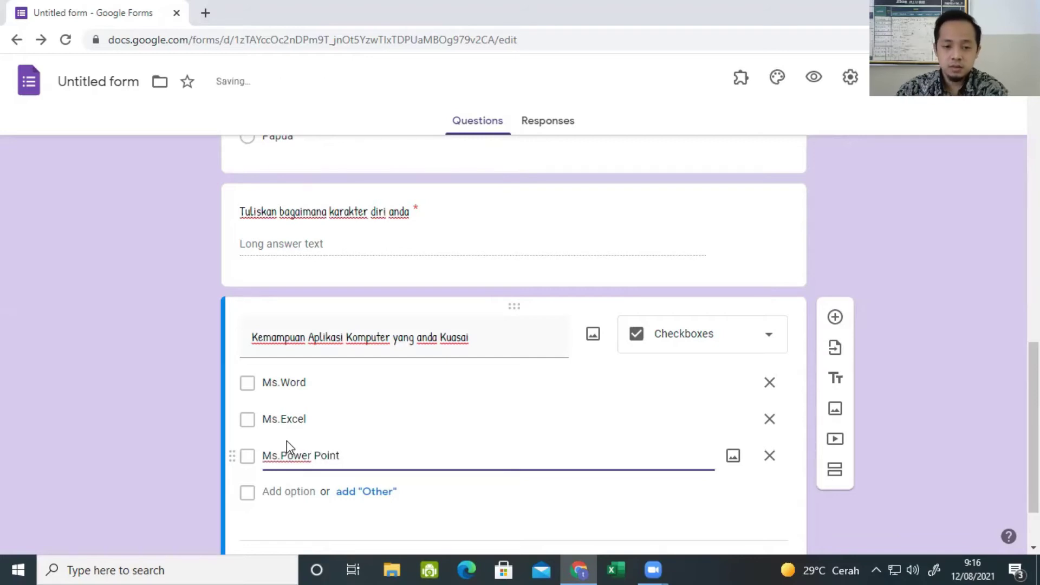
left_click(281, 490)
type("Adobe")
Review the computer application question's options and make the question required.
left_click(367, 382)
scroll(370, 376, "down", 1)
left_click(346, 340)
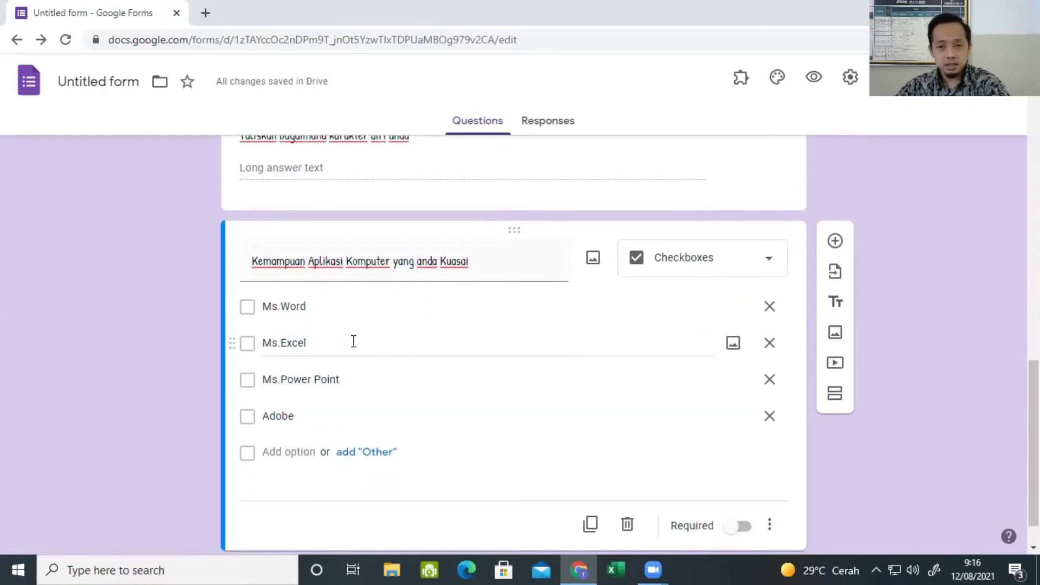
left_click(270, 305)
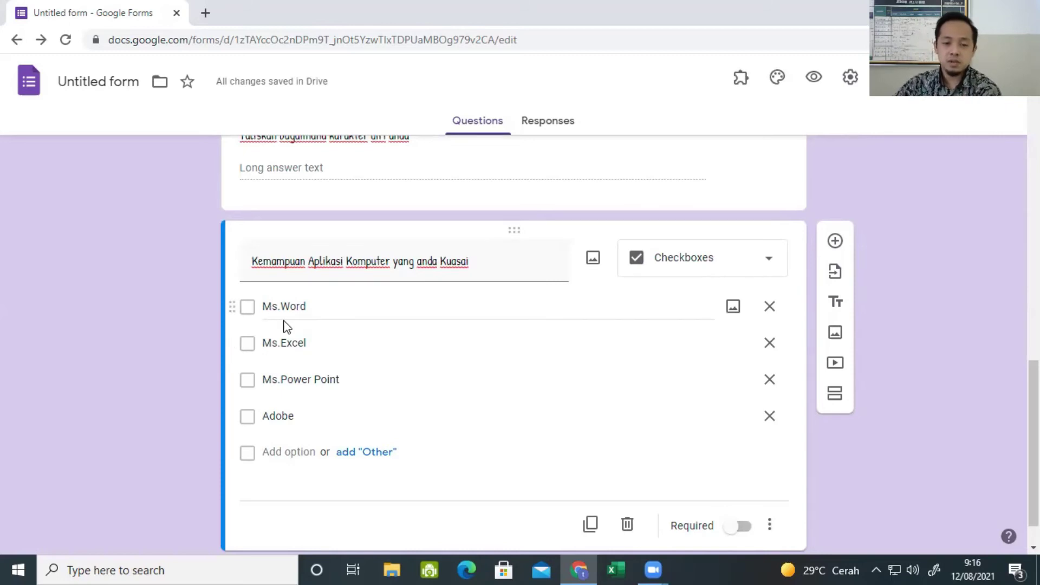
left_click(269, 386)
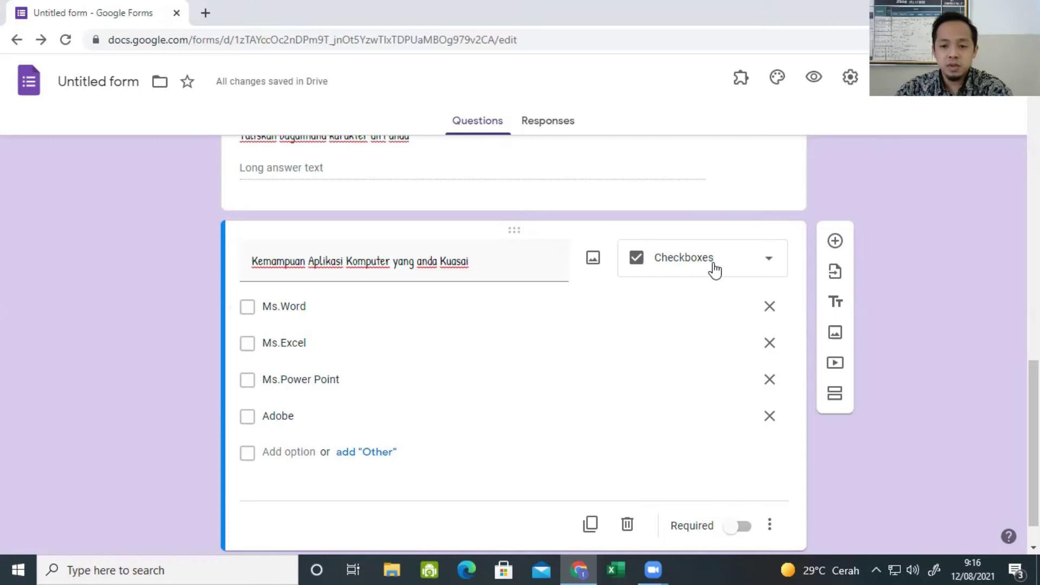
left_click(740, 527)
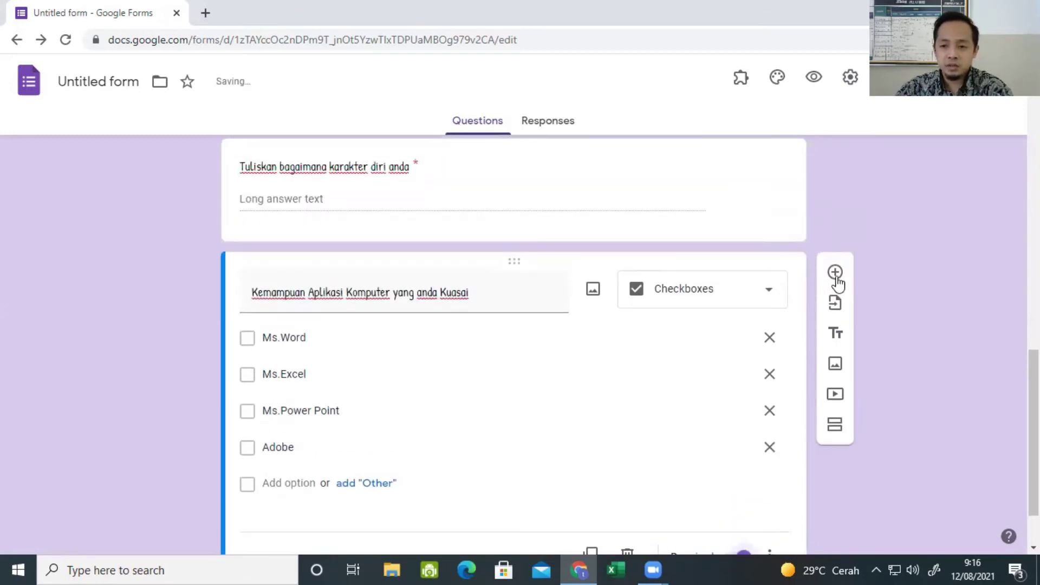
Add a new question of type Dropdown below the computer application question.
left_click(834, 271)
left_click(736, 334)
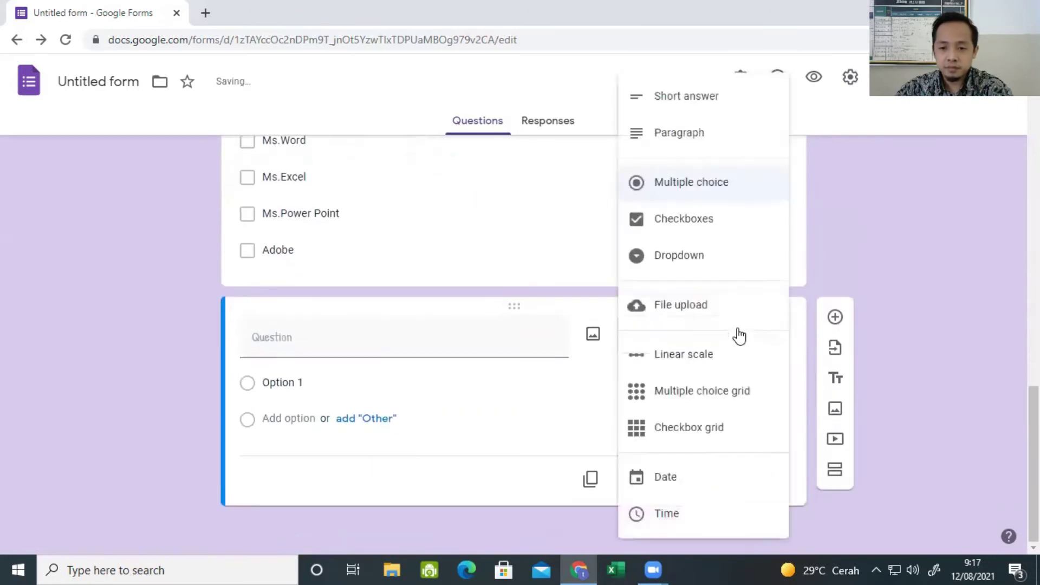
left_click(674, 255)
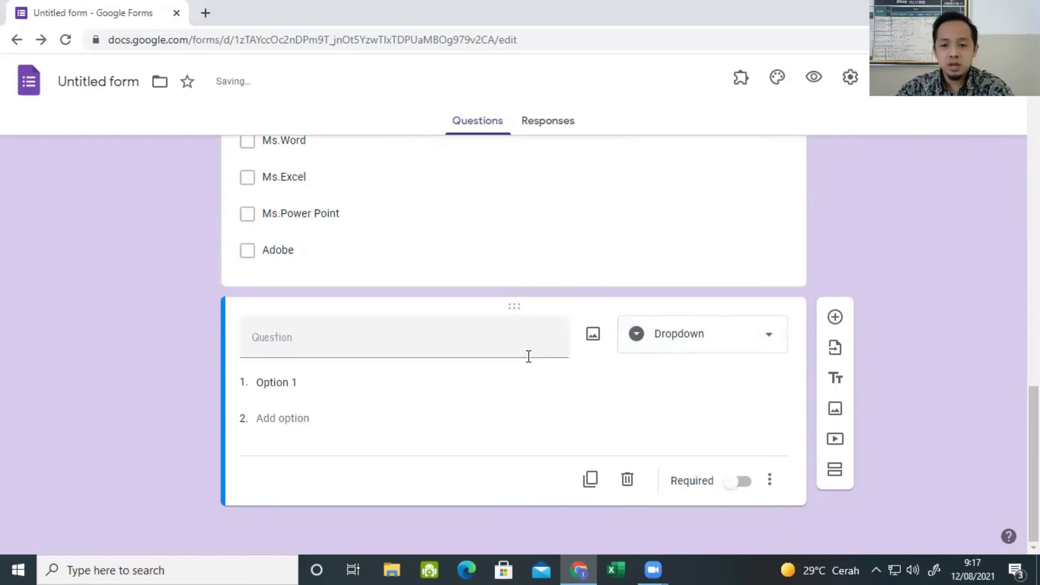
left_click(290, 381)
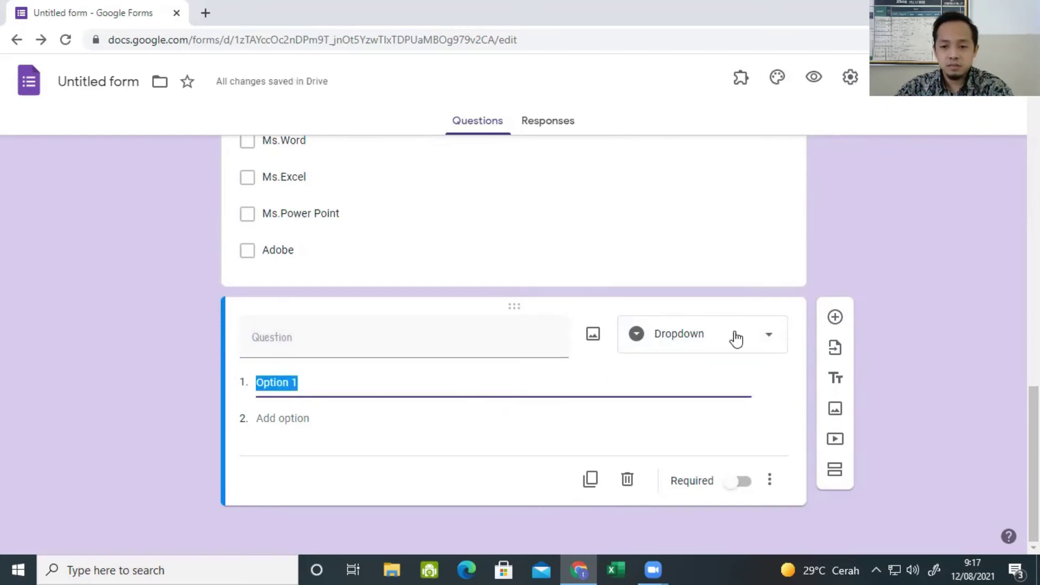
left_click(734, 336)
left_click(432, 386)
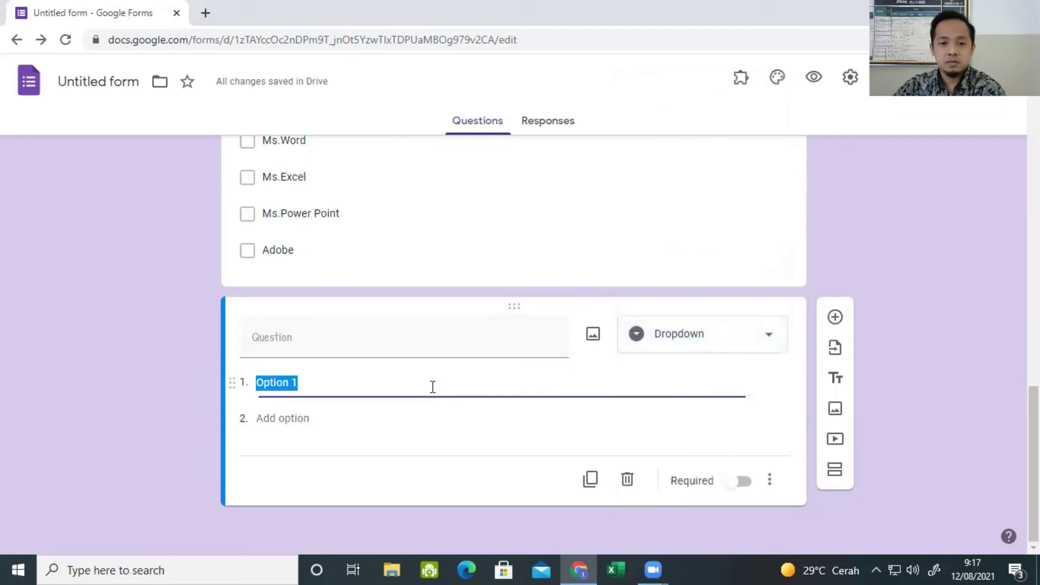
left_click(390, 343)
Enter "Pilhan 1" and "Pilihhan 2" as the two options of the dropdown question.
left_click(360, 380)
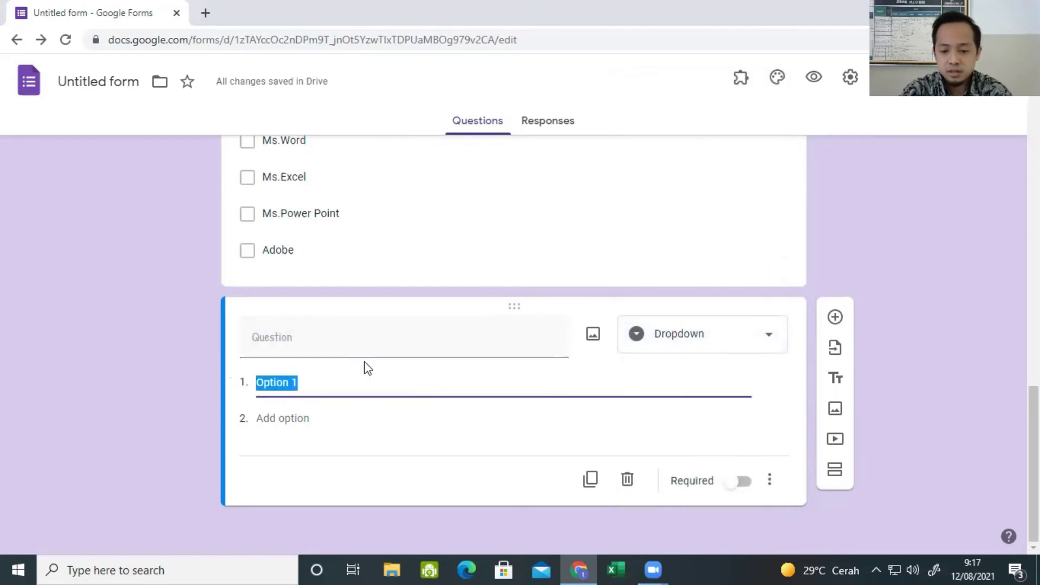
type("Pilija")
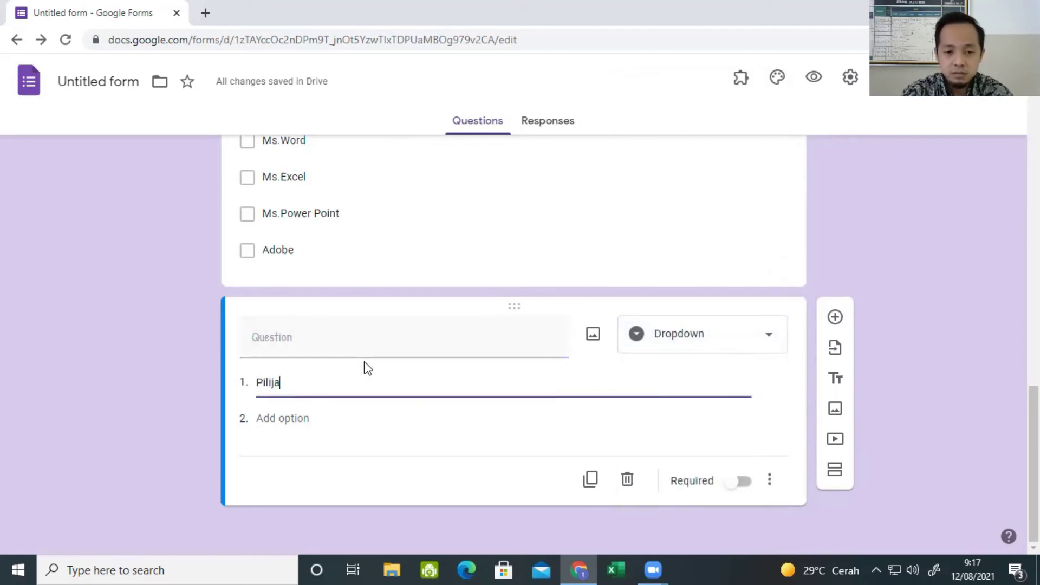
key("BackSpace")
key("BackSpace")
key("BackSpace")
type("han 1")
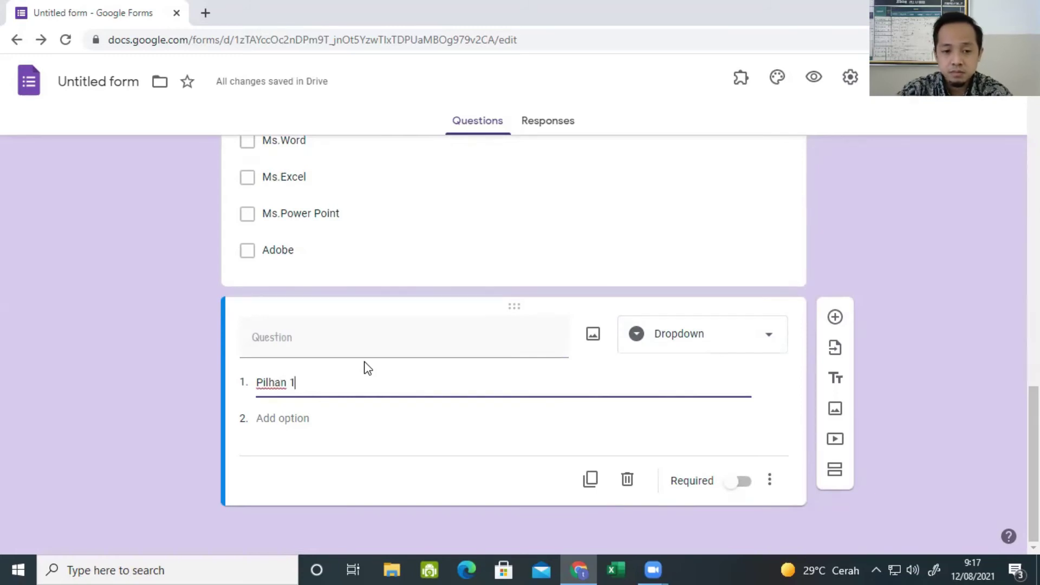
left_click(356, 418)
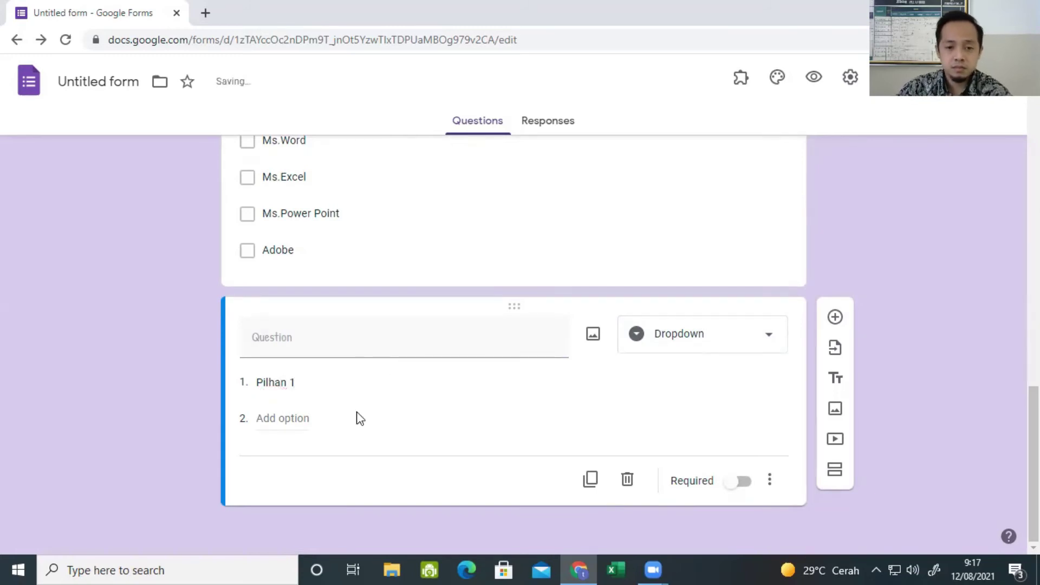
left_click(284, 419)
type("Pil")
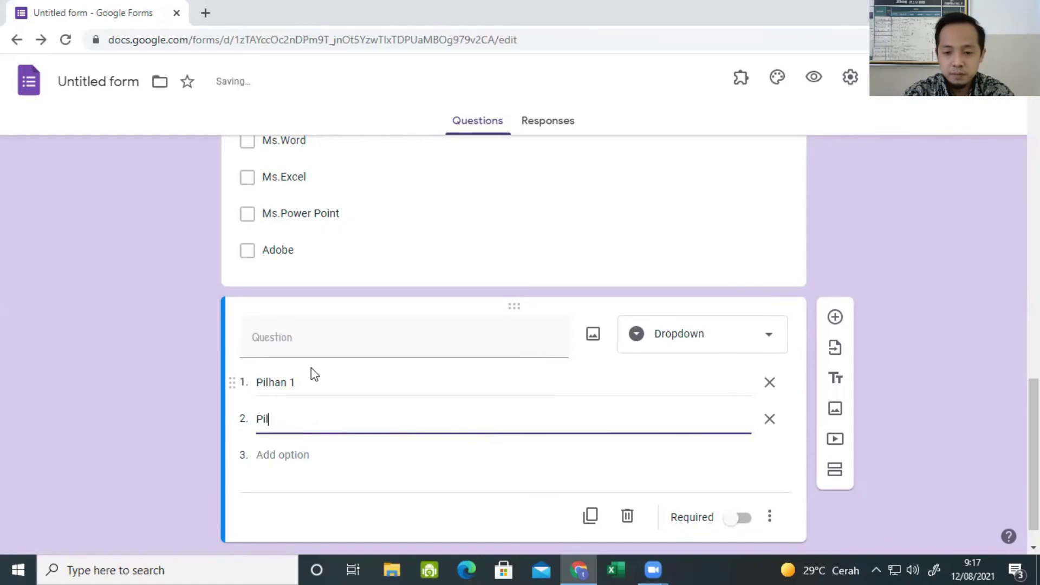
type("ihhan 2")
left_click(139, 304)
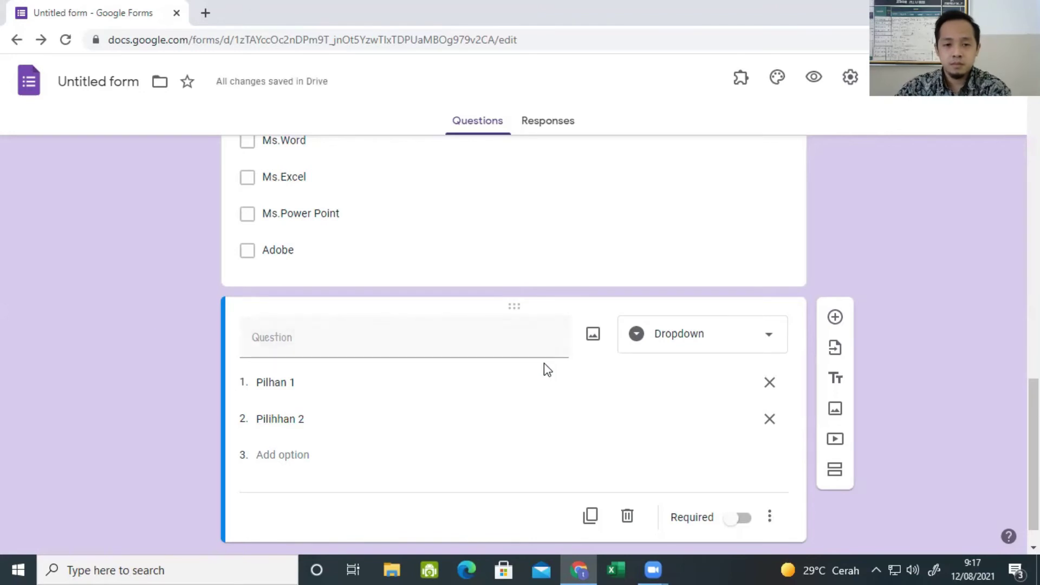
Title the dropdown question "dsafas" and make it required.
left_click(343, 340)
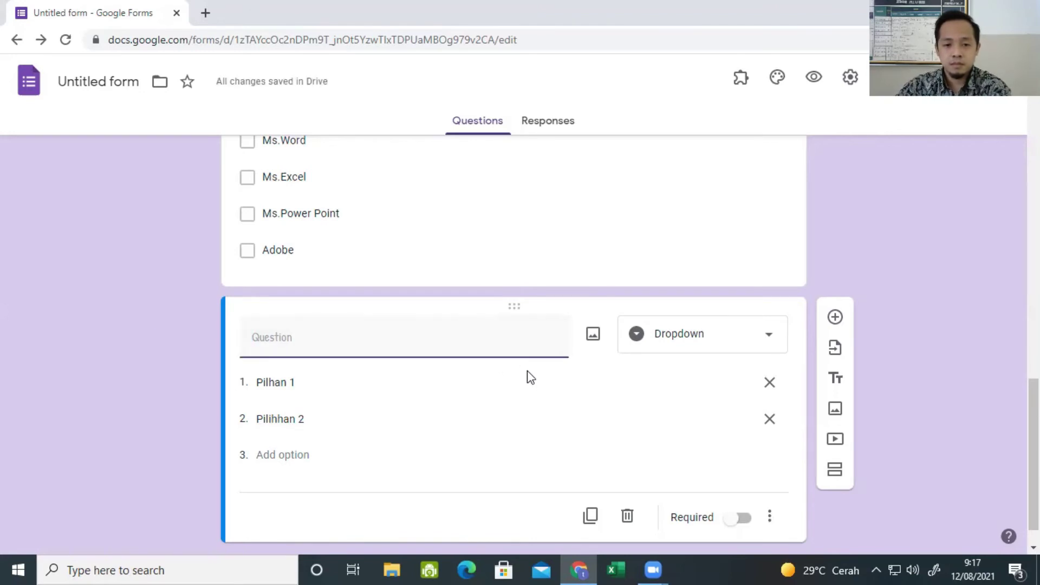
type("dsafas")
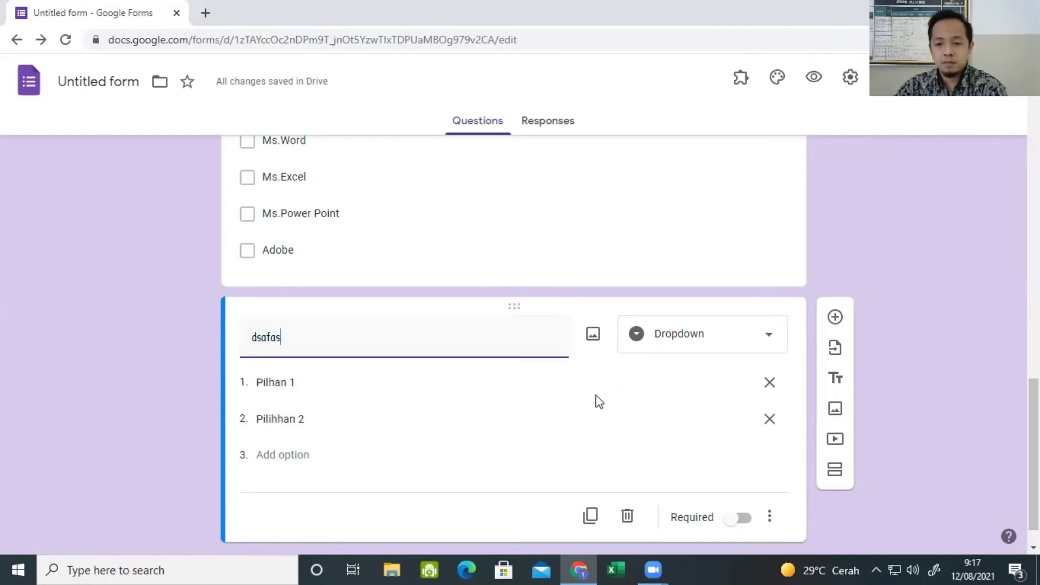
left_click(737, 518)
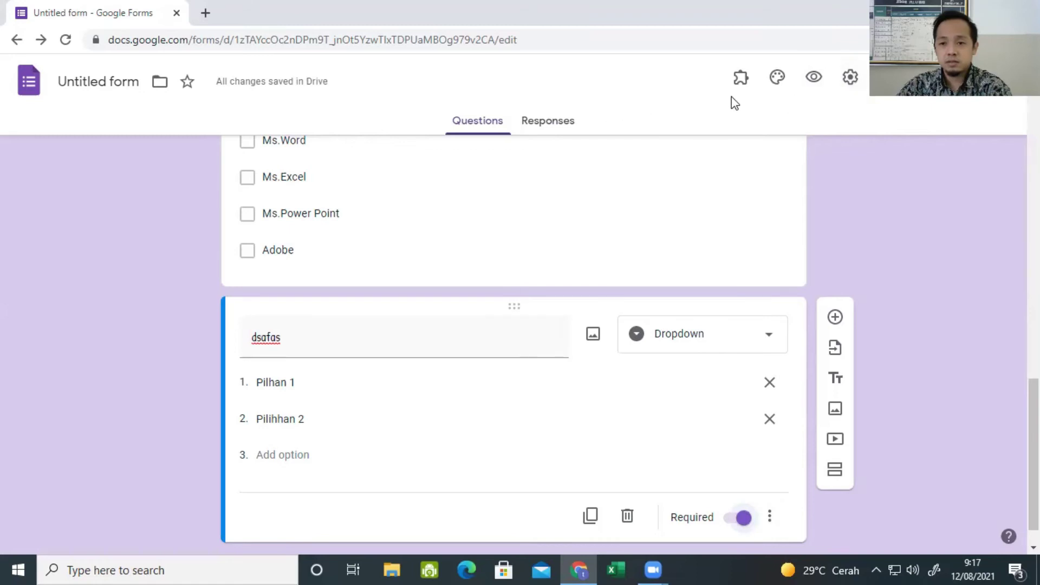
Preview the form and examine how the island, checkboxes and dropdown questions appear, including the dropdown's list of choices.
left_click(813, 77)
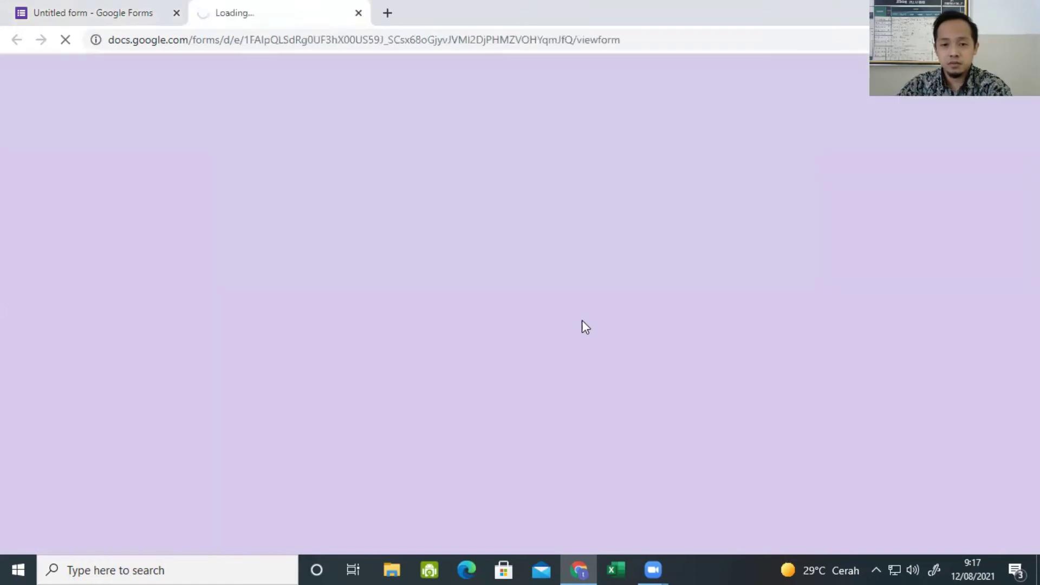
scroll(594, 329, "down", 12)
scroll(594, 329, "up", 6)
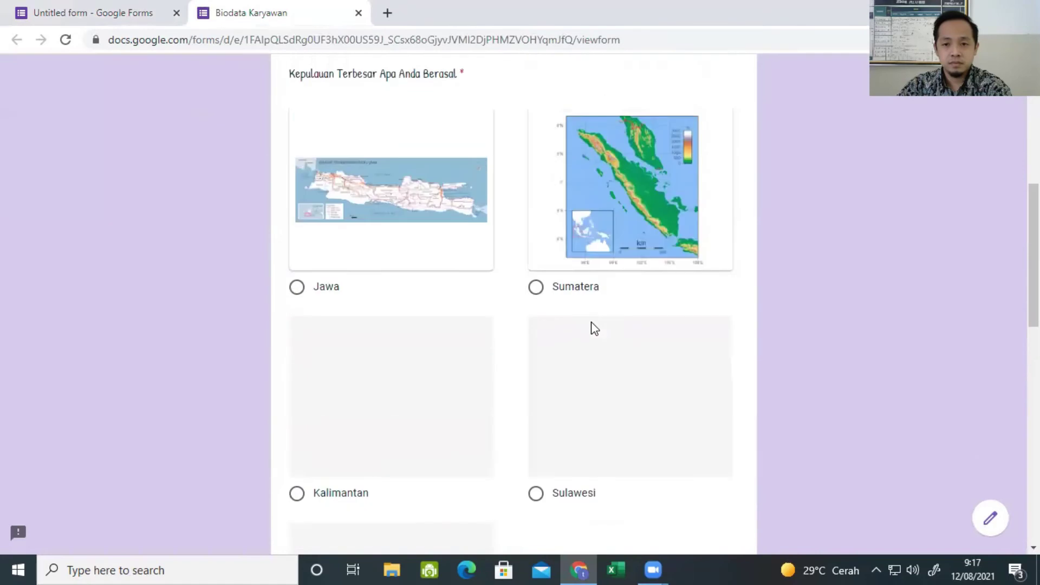
scroll(594, 329, "down", 10)
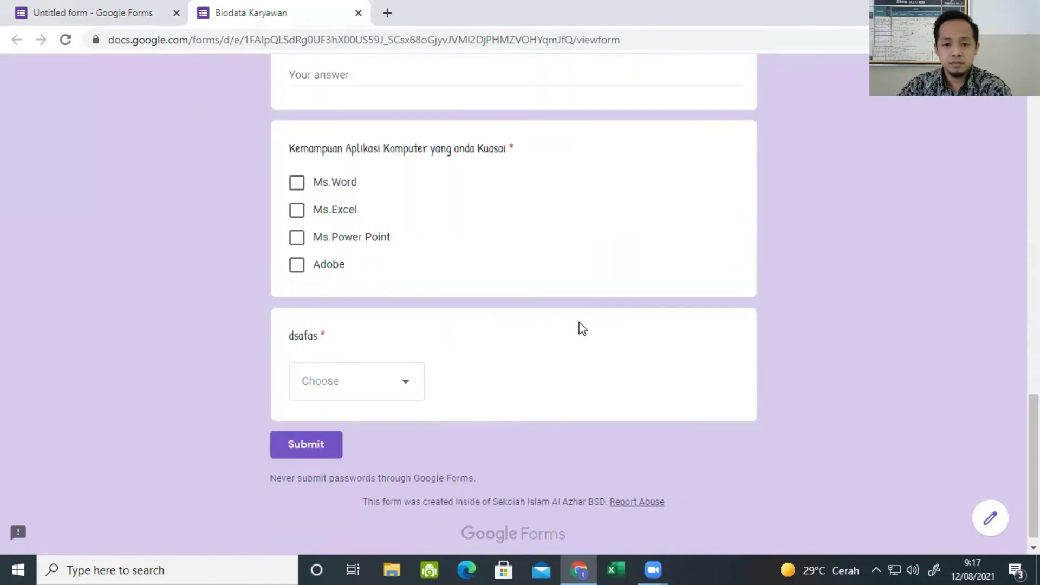
left_click(354, 380)
left_click(221, 325)
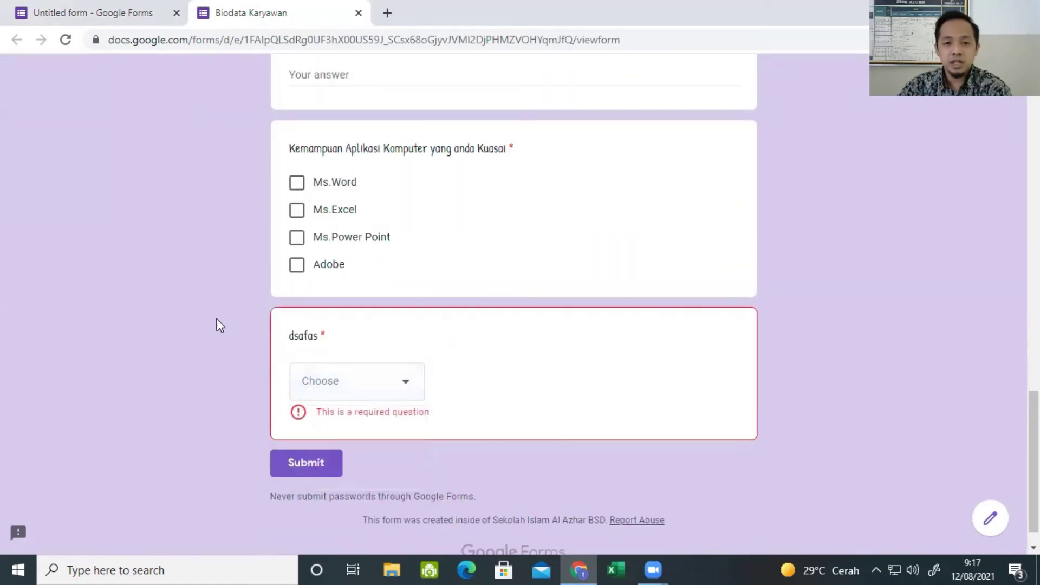
scroll(797, 360, "up", 10)
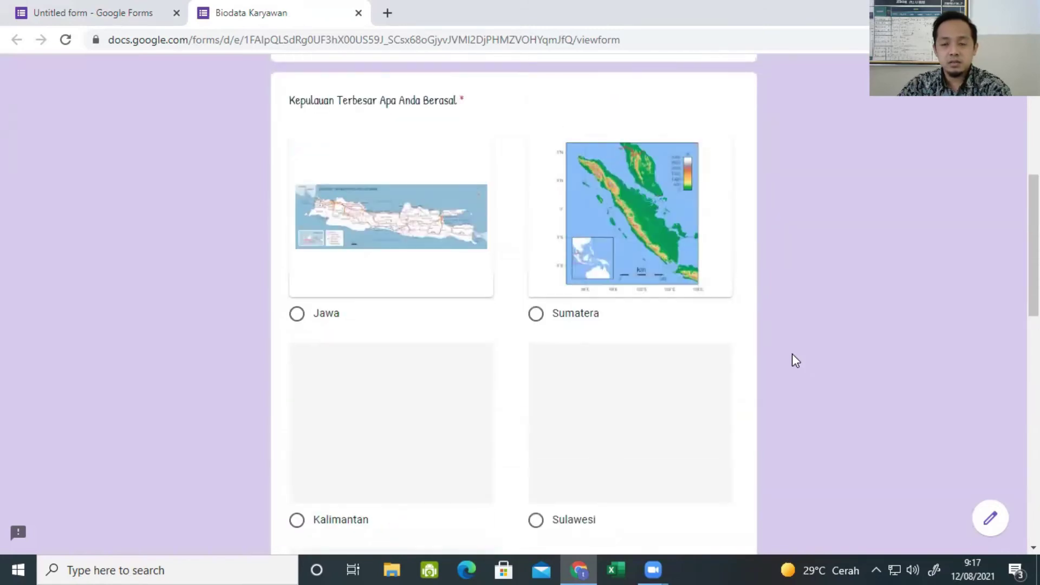
scroll(795, 360, "down", 10)
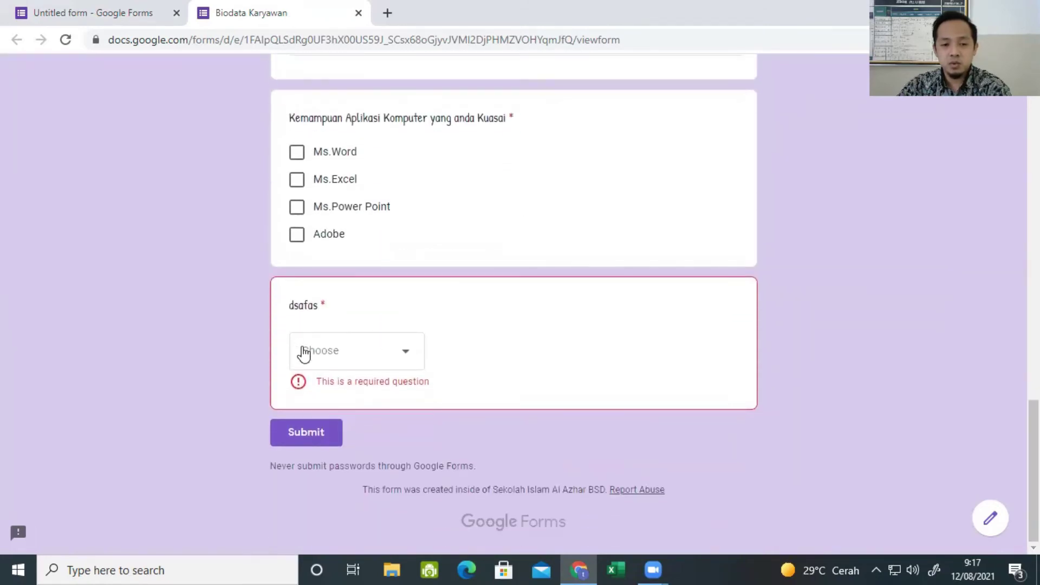
left_click(376, 355)
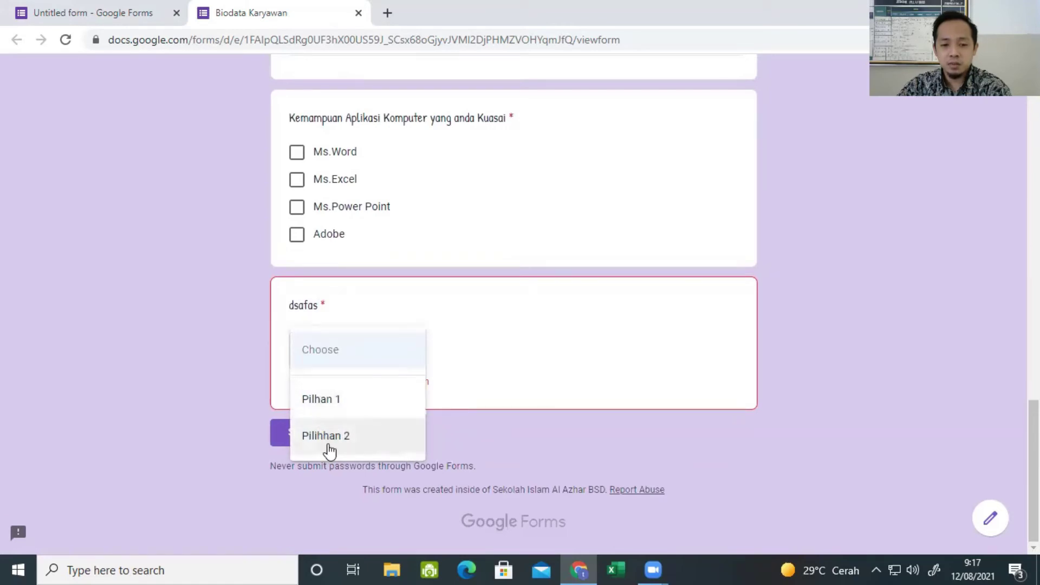
left_click(192, 325)
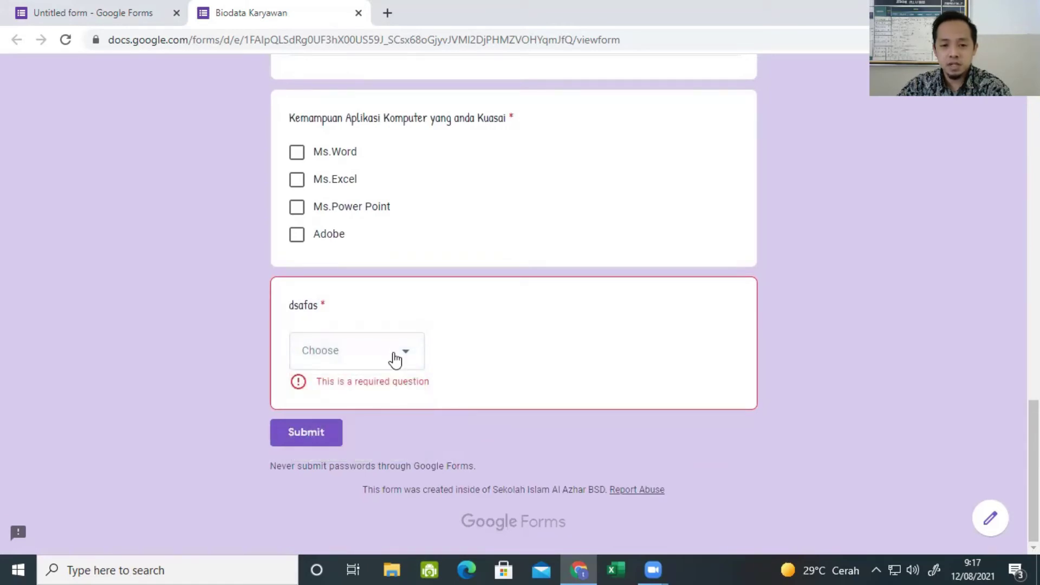
Return to the form editor and add a Linear scale question titled "Contoh scale" below the dropdown question.
scroll(466, 154, "up", 20)
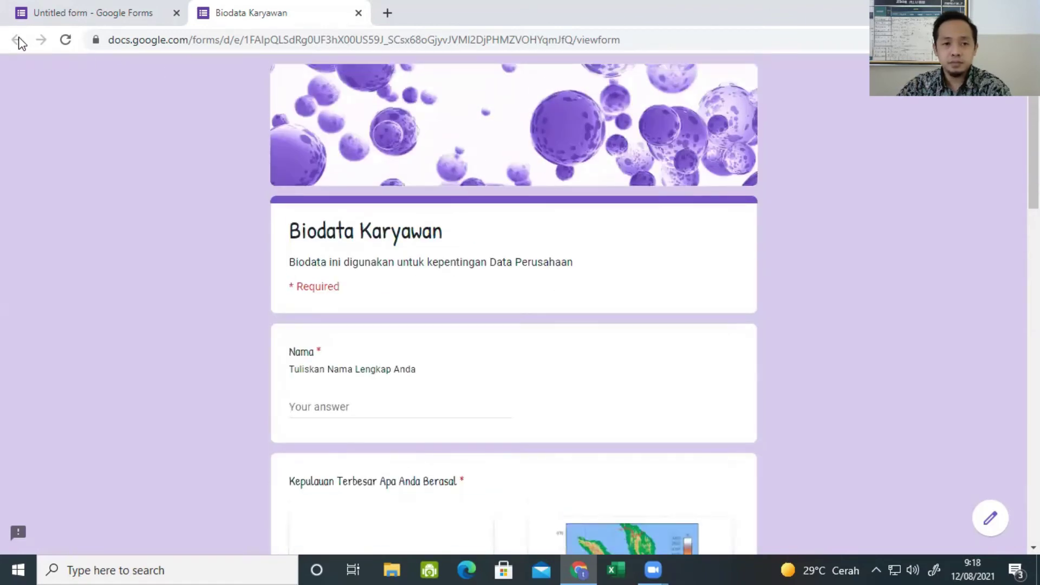
left_click(76, 12)
scroll(671, 331, "down", 1)
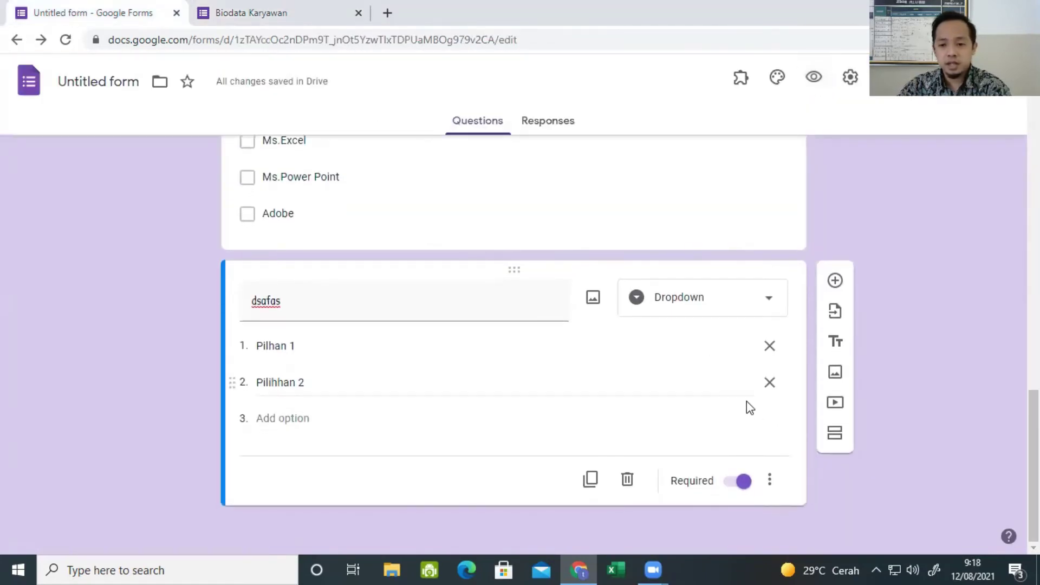
left_click(834, 280)
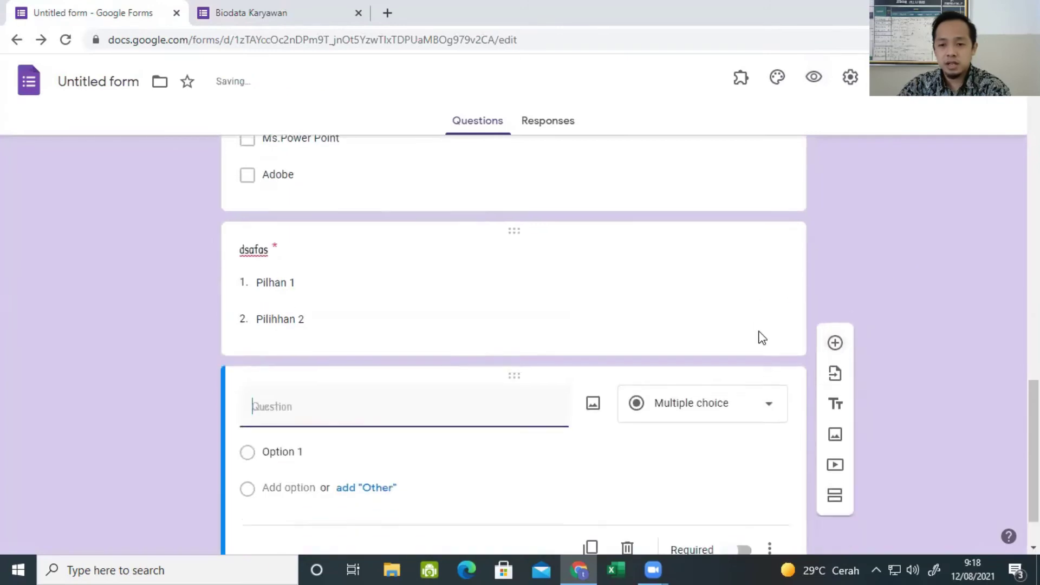
left_click(751, 343)
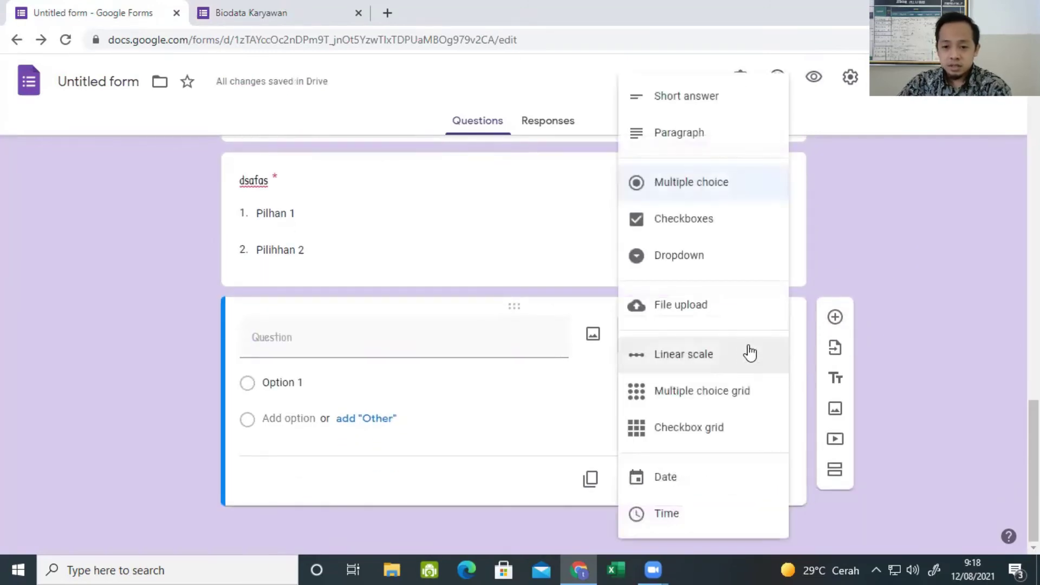
left_click(695, 367)
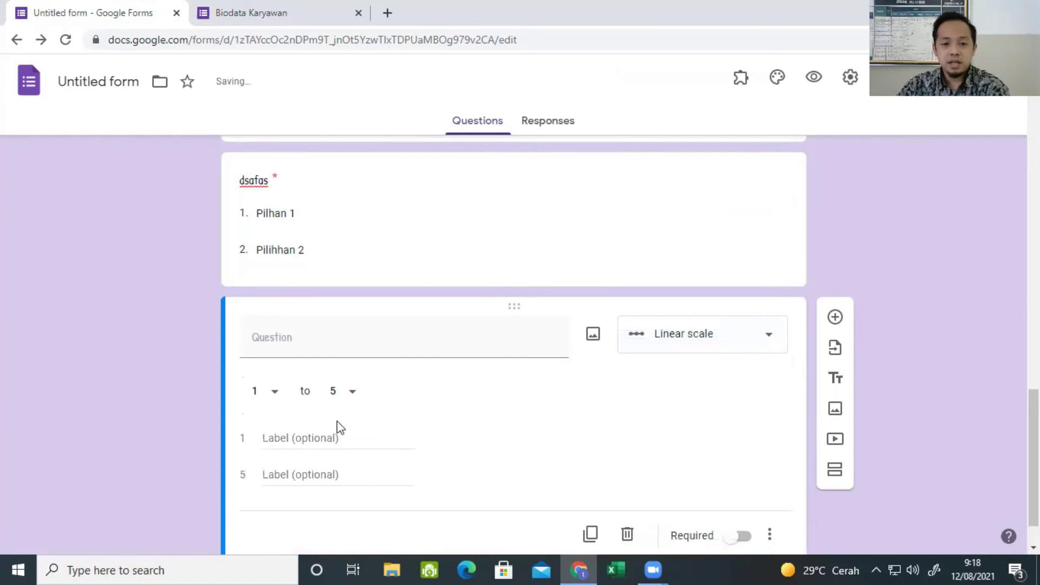
scroll(290, 409, "down", 1)
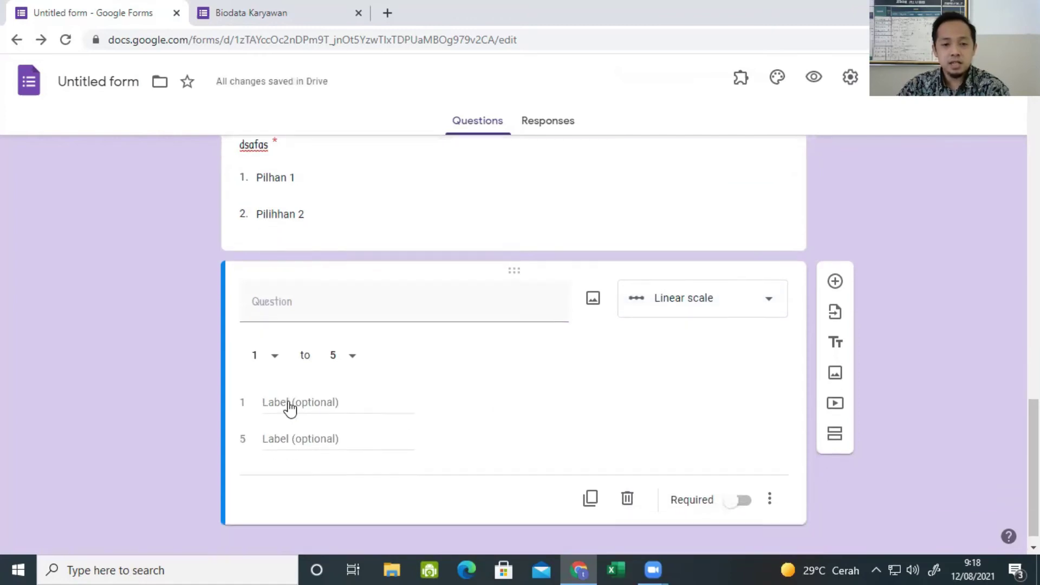
left_click(317, 288)
type("Contoh scale")
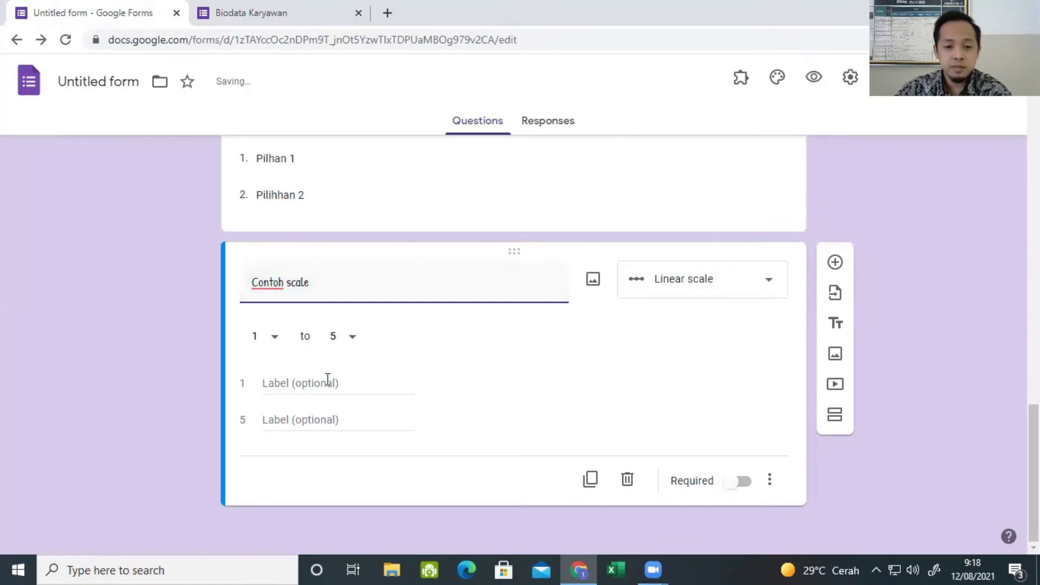
Label scale value 1 "Sangat tidak Paham" and value 5 "Sangat Paham", and make the question required.
left_click(328, 379)
type("Sangat tidak Paham")
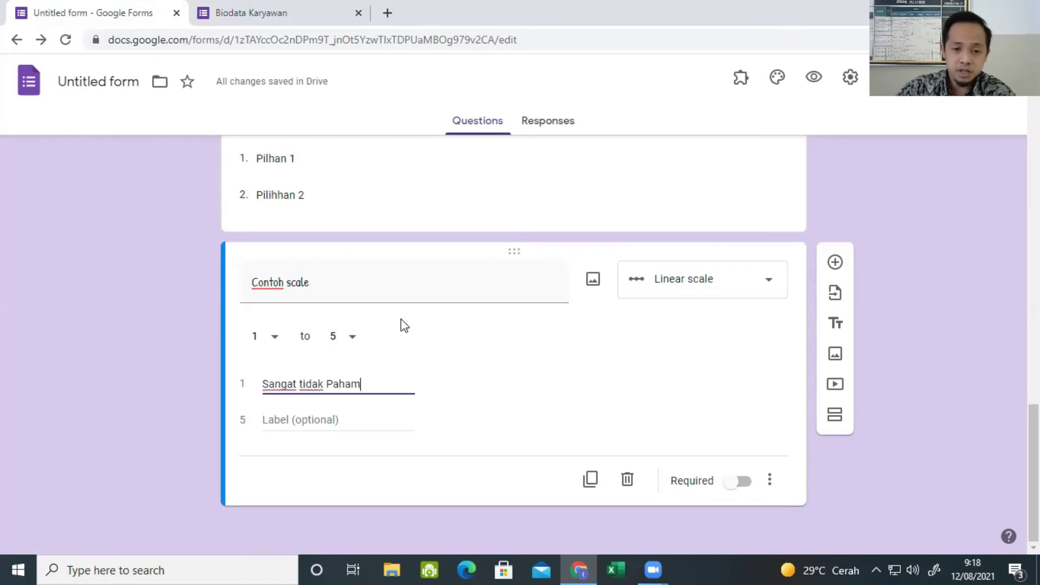
left_click(316, 420)
type("Sangat Paham")
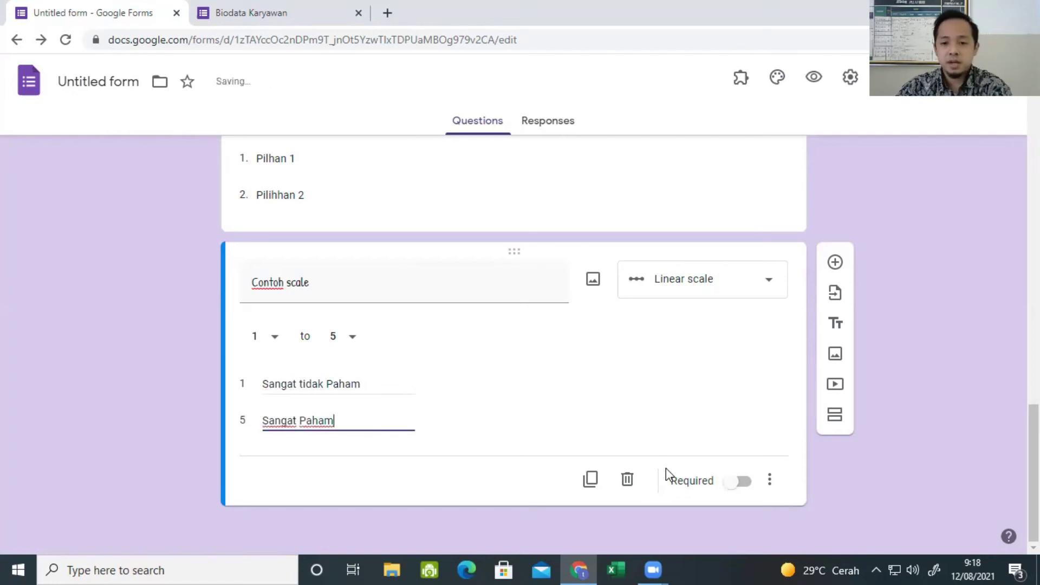
left_click(741, 481)
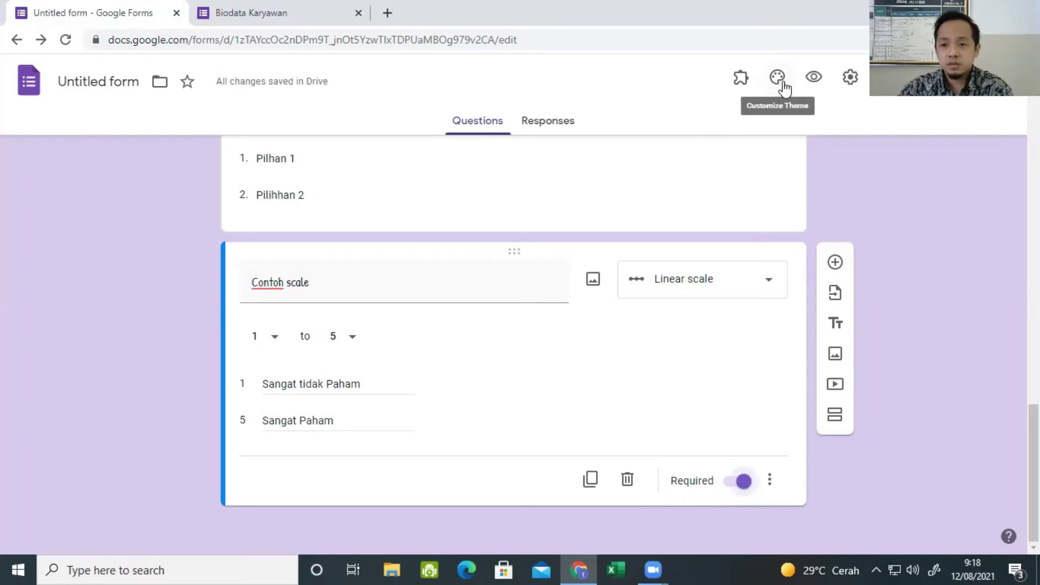
Preview the form, try the ratings from 5 down to 1 on the scale question, and return to the editor without the extra preview.
left_click(779, 81)
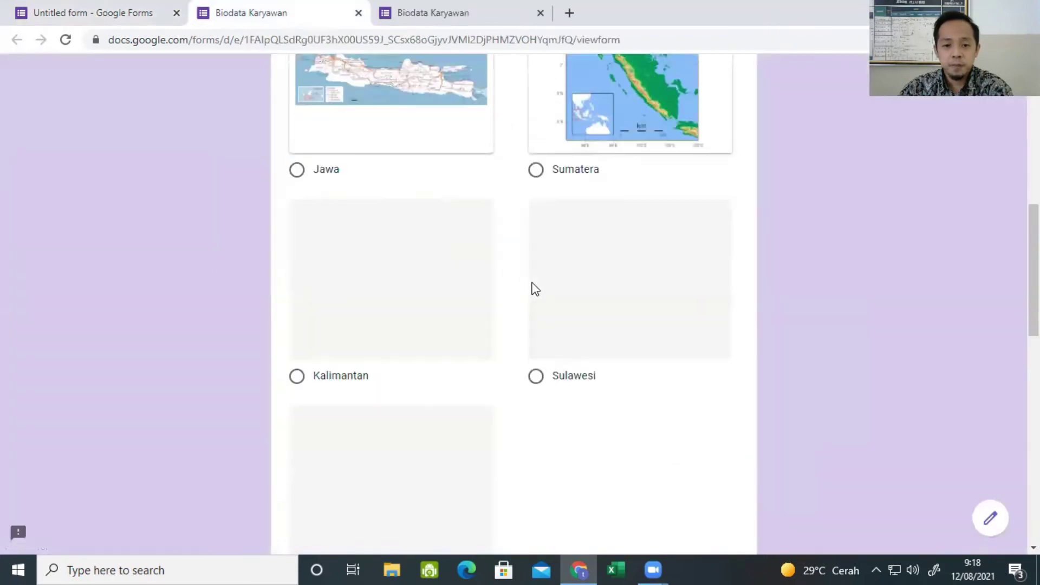
scroll(531, 287, "down", 10)
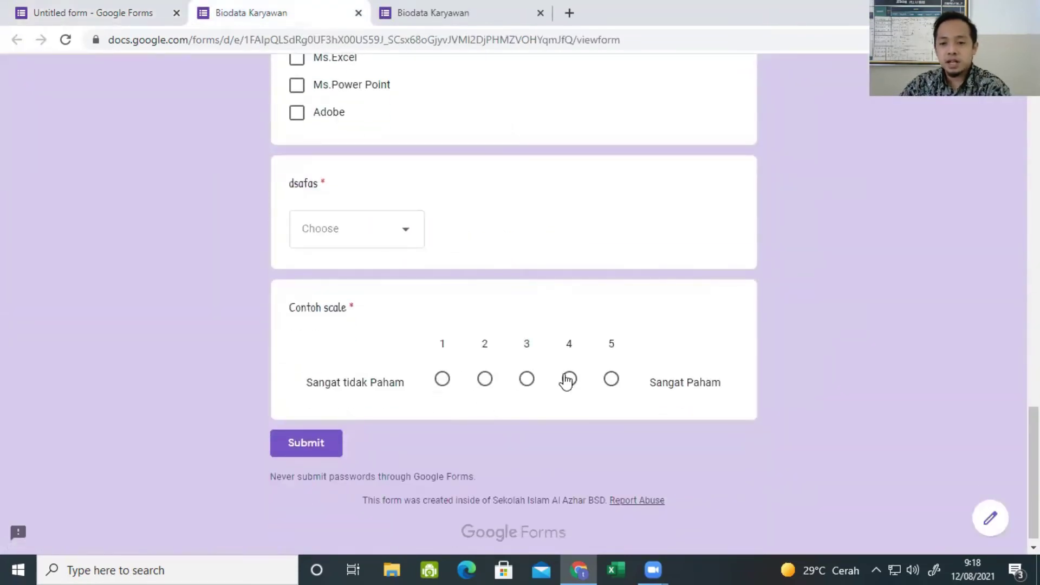
left_click(610, 380)
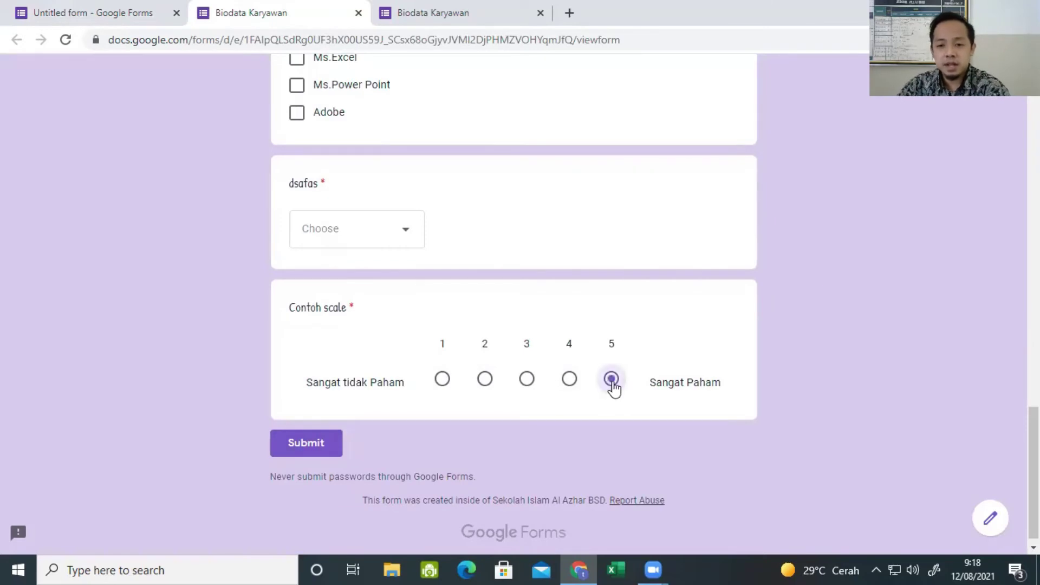
left_click(569, 380)
left_click(527, 380)
left_click(485, 381)
left_click(444, 380)
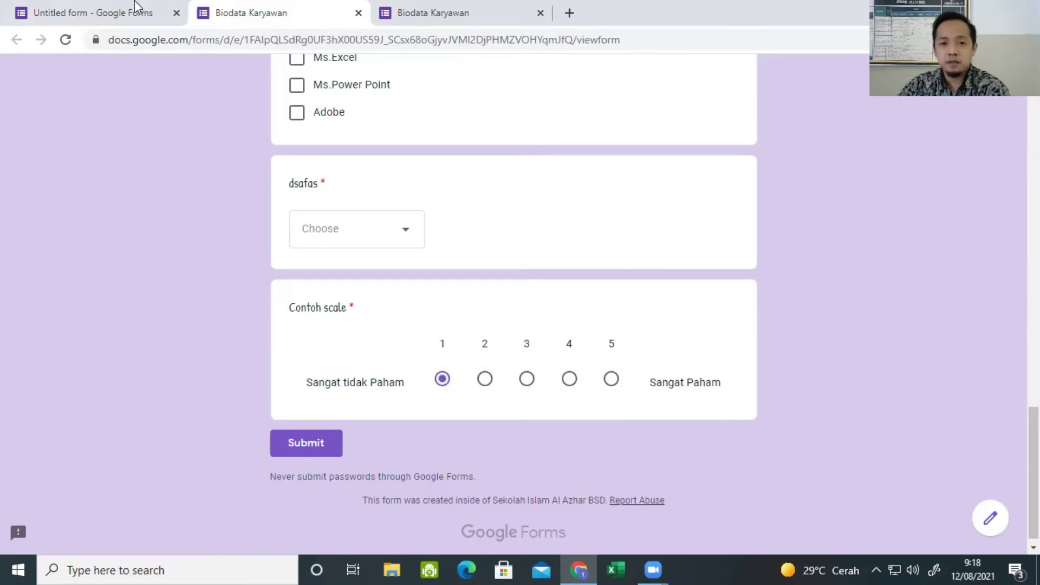
left_click(126, 12)
left_click(540, 13)
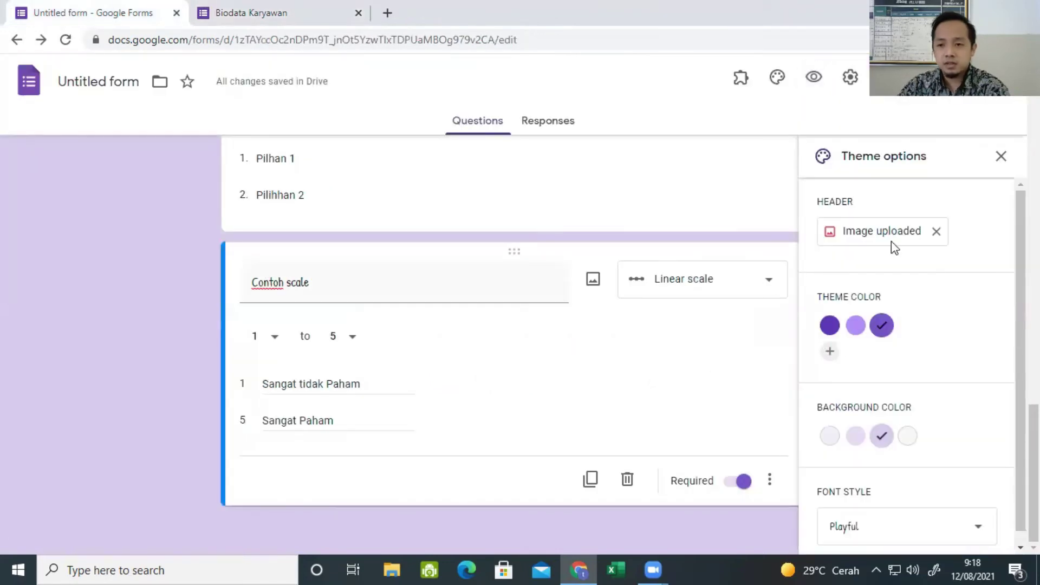
left_click(1001, 157)
Add a Multiple choice grid question titled "Contoh Multiple choice grid" below the linear scale question.
left_click(834, 263)
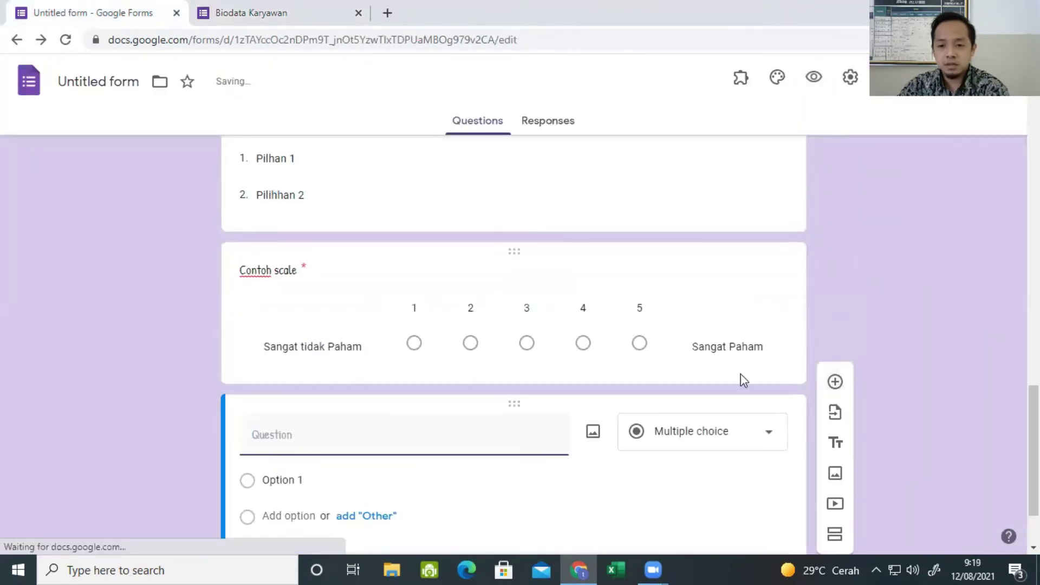
left_click(732, 358)
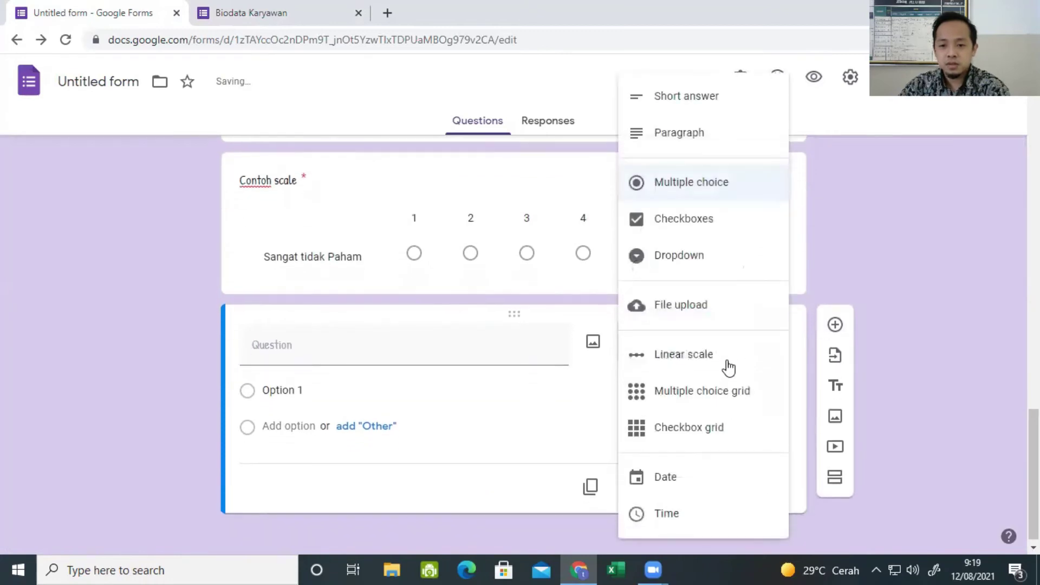
left_click(710, 394)
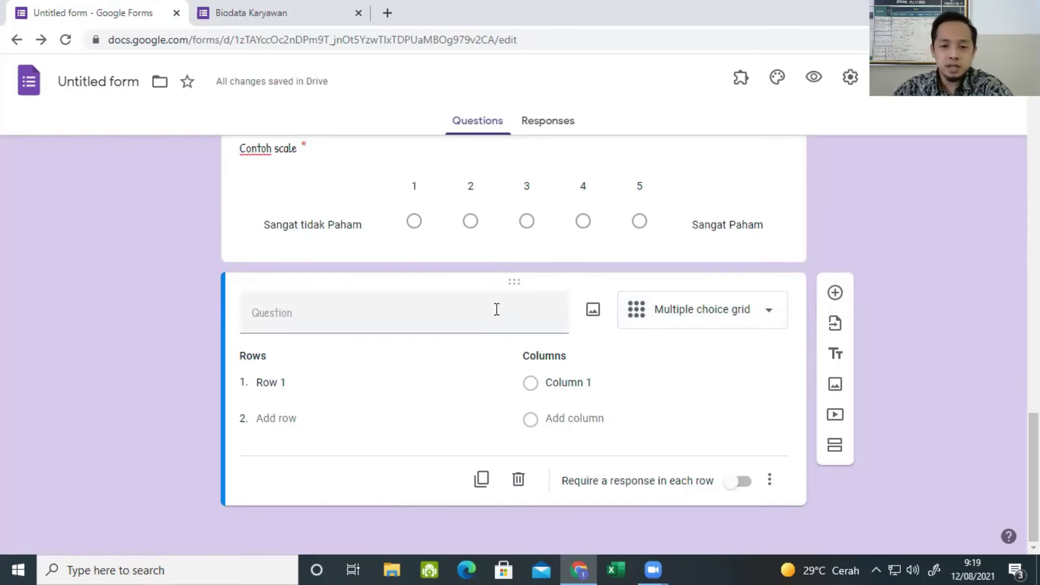
left_click(473, 316)
type("Contoh Multiple choice grid")
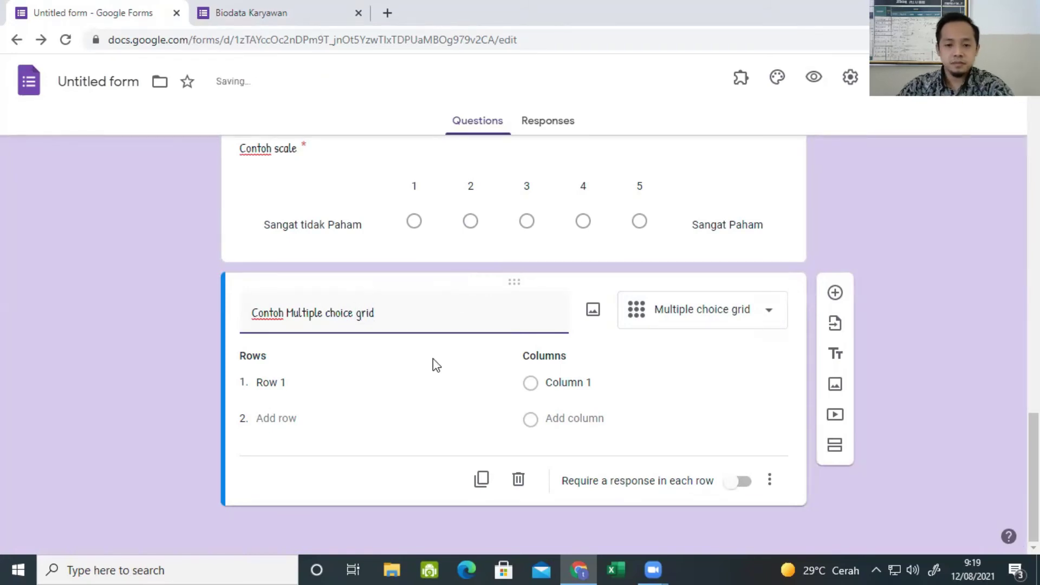
Add a second row and a second column to the grid question and require a response in each row.
left_click(277, 385)
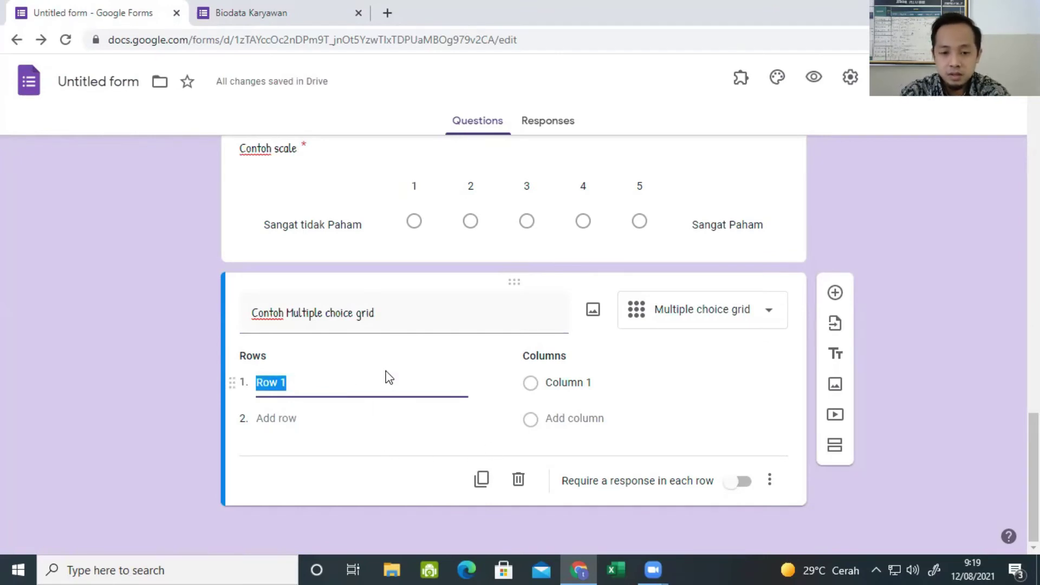
left_click(570, 382)
left_click(383, 419)
left_click(306, 426)
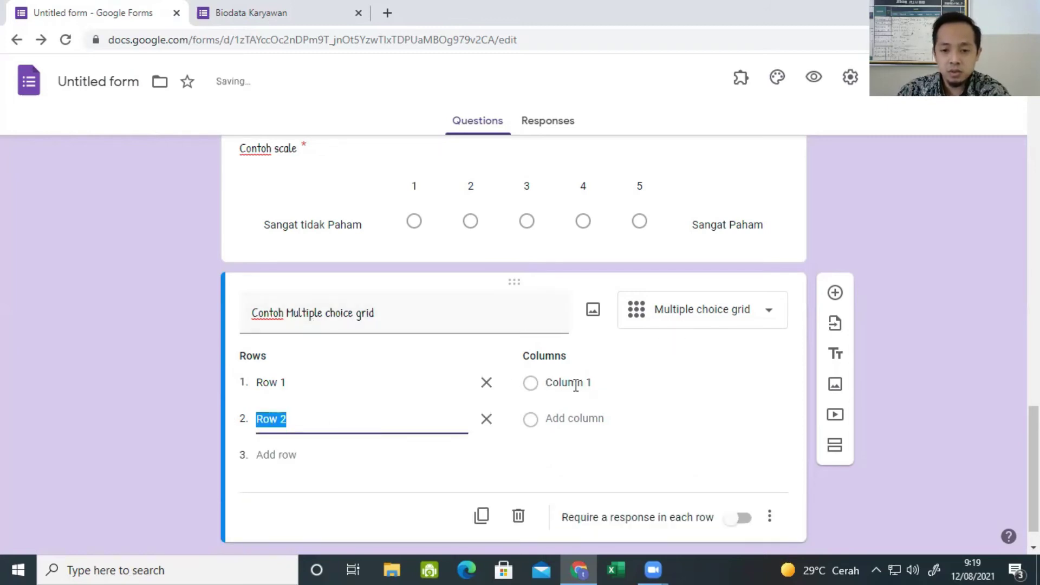
left_click(568, 420)
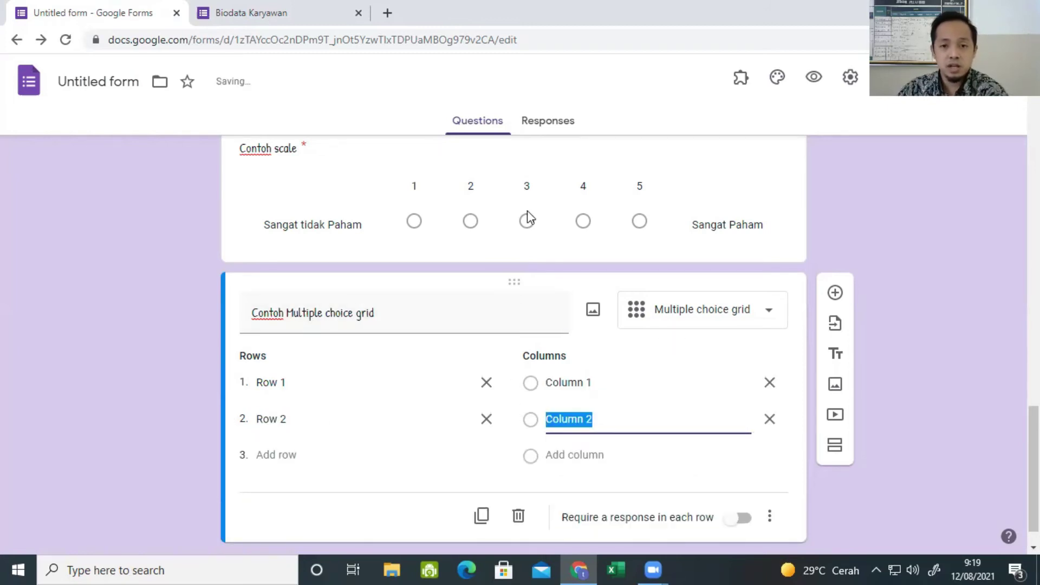
left_click(739, 517)
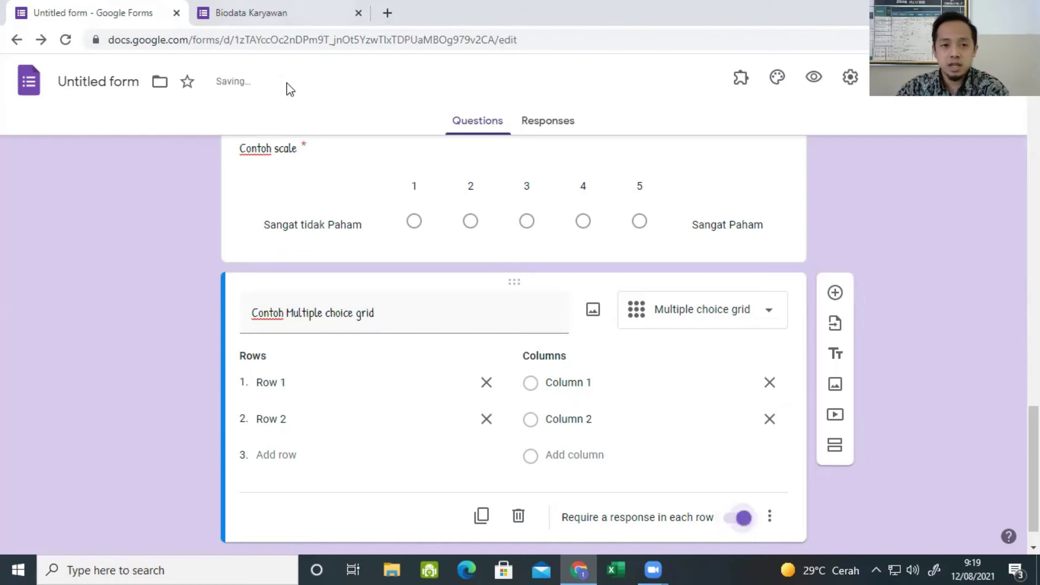
Reload the form preview and examine how the multiple choice grid appears to respondents.
key("ctrl+Tab")
scroll(448, 253, "down", 20)
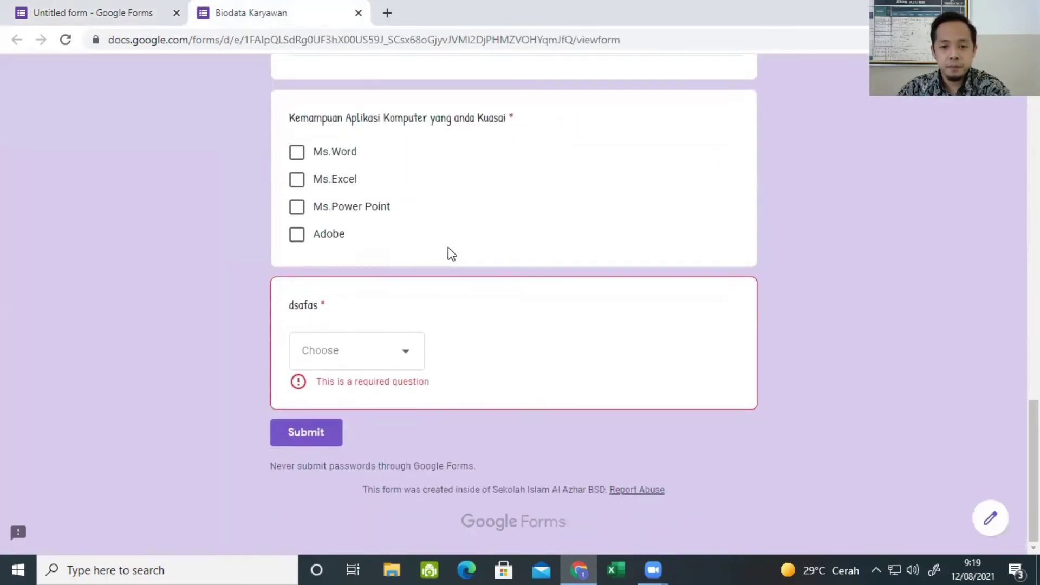
left_click(65, 39)
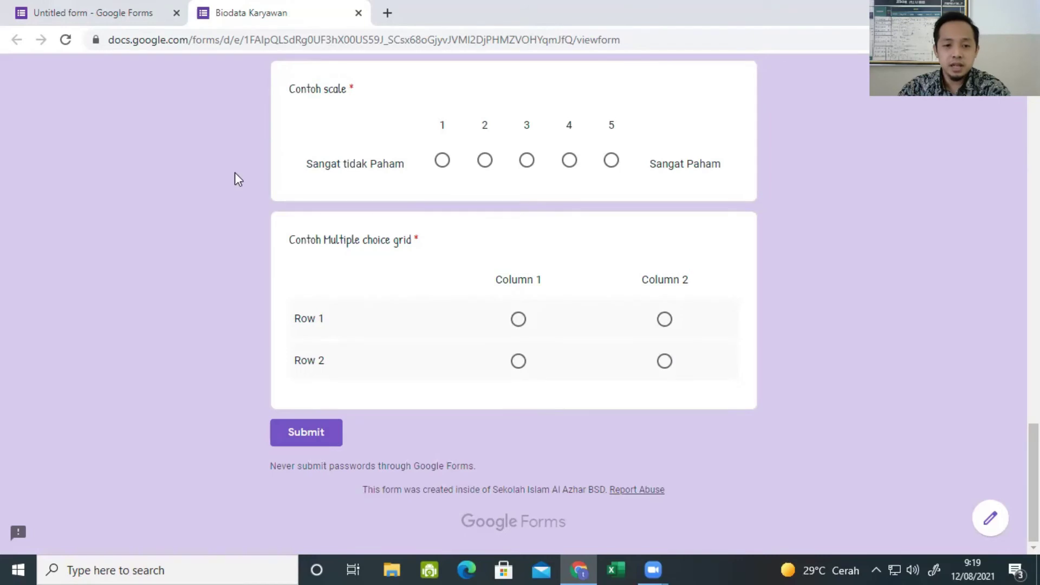
left_click(91, 13)
Rename the grid's columns to "YA" and "TIDAK" and its rows to "Motor" and "Sepeda".
left_click(585, 383)
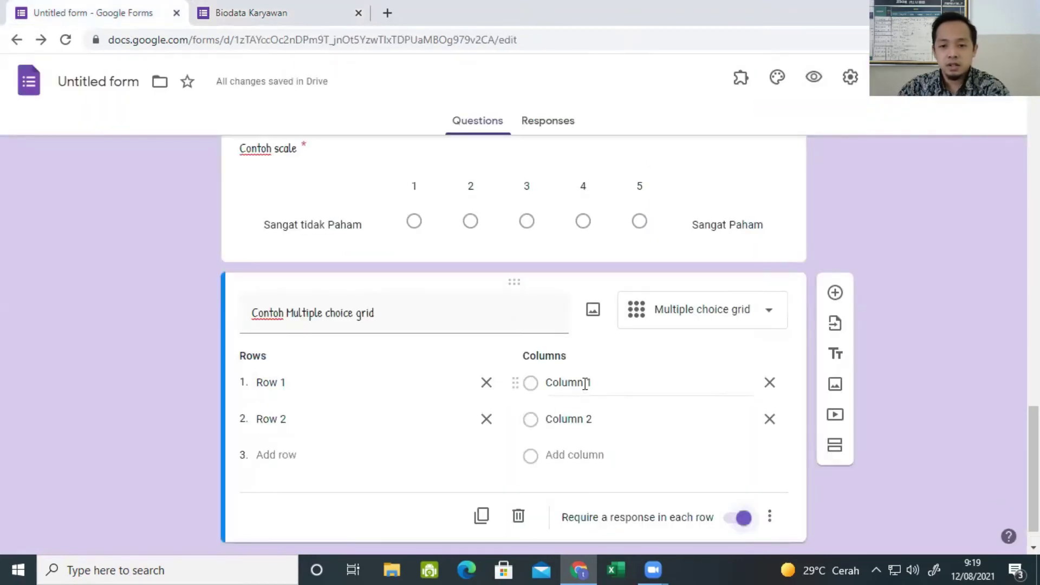
type("YA")
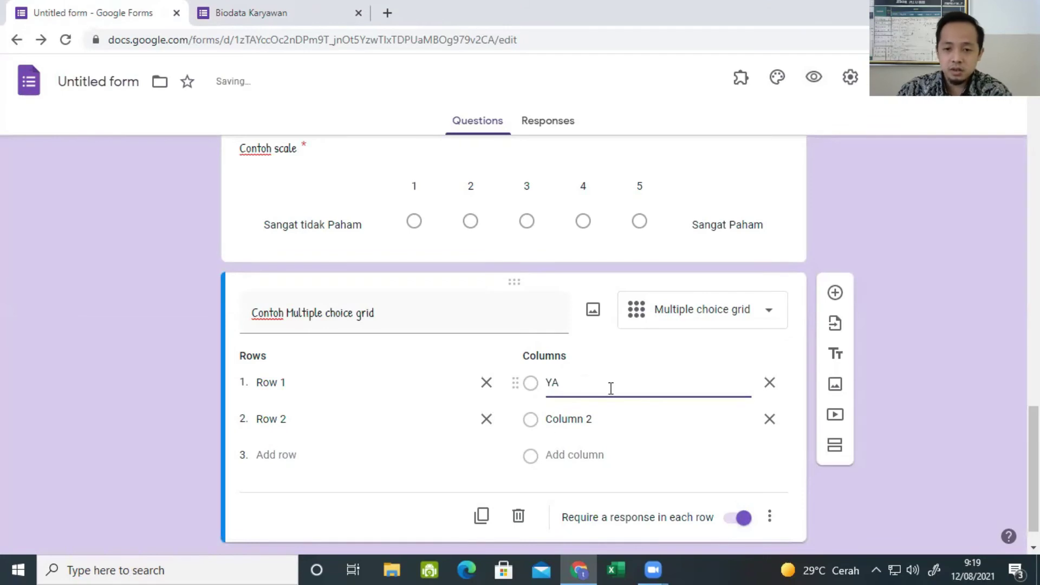
left_click(589, 419)
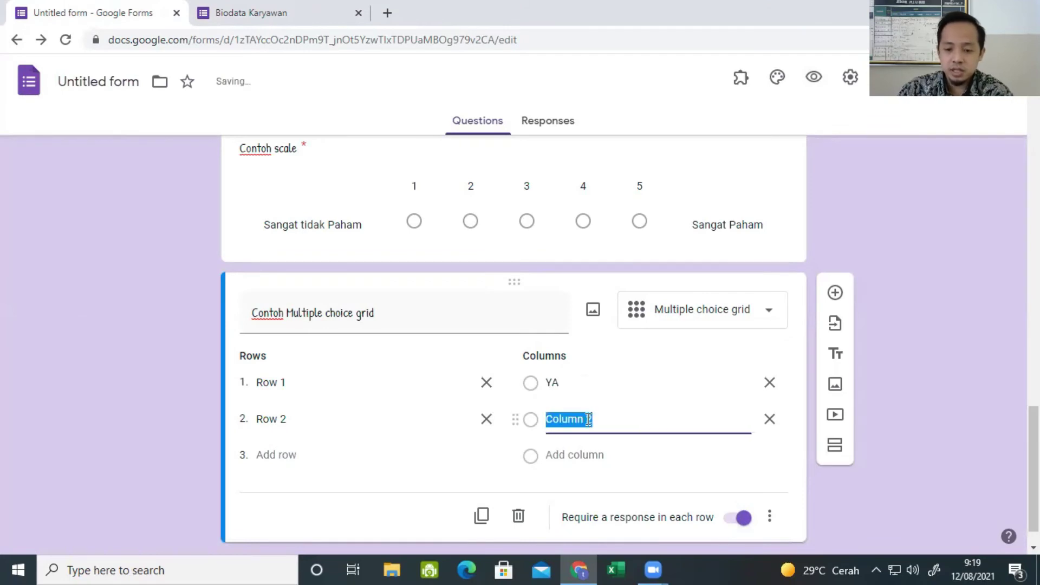
type("TIDAK")
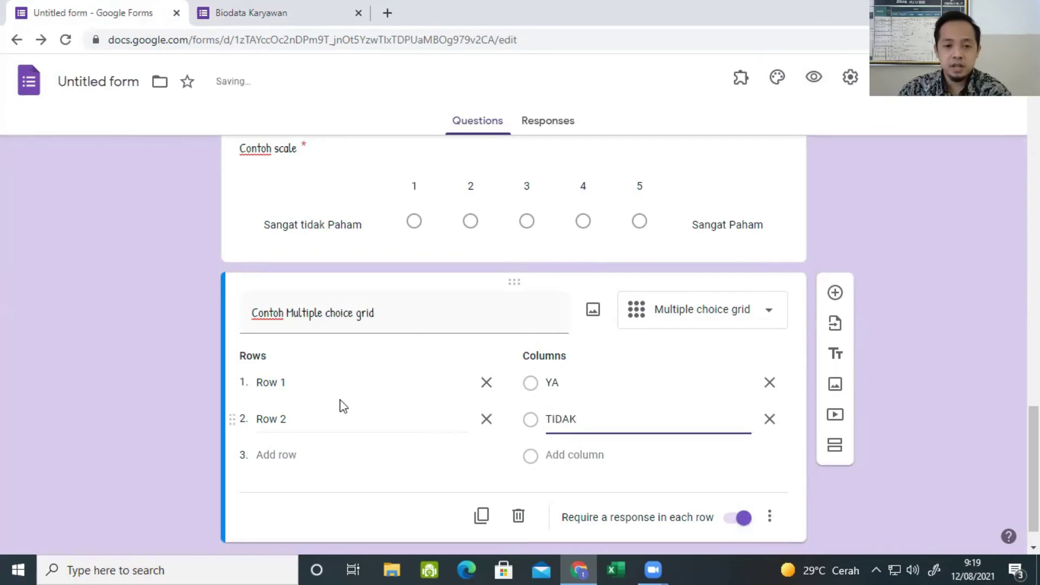
left_click(305, 390)
type("Motor")
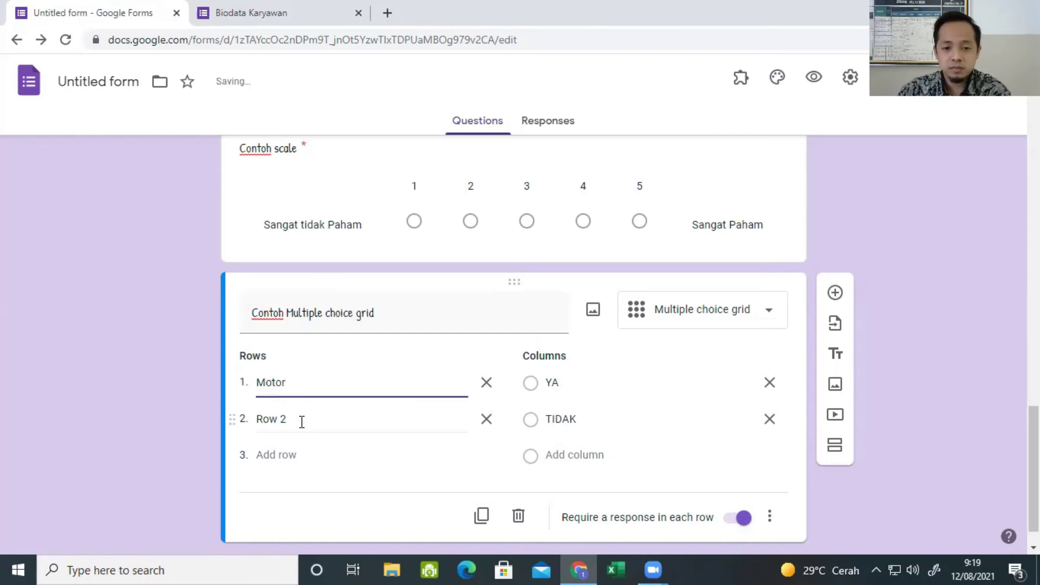
left_click(300, 421)
type("Sepeda")
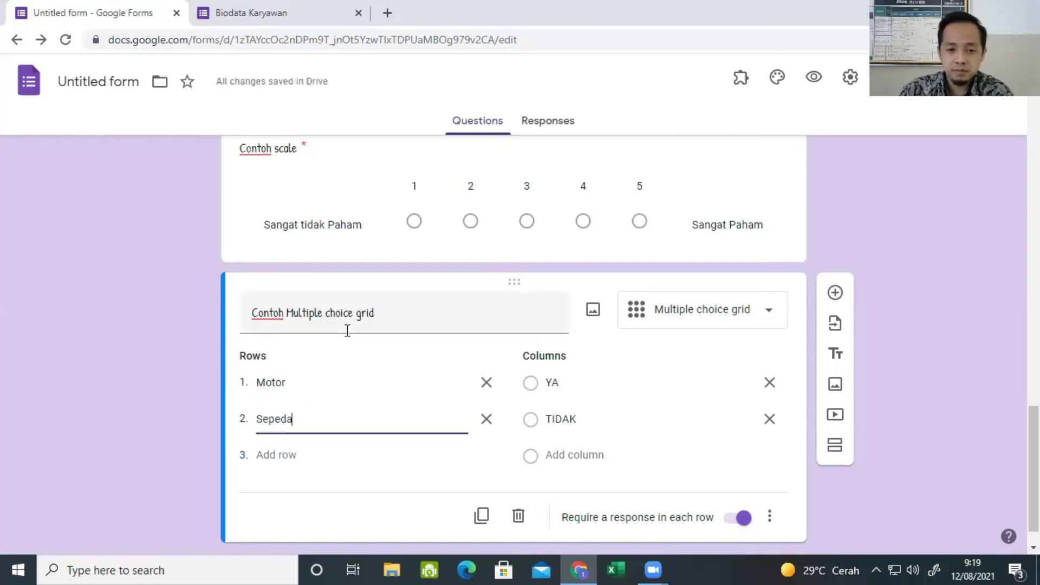
Retitle the grid question "Kendaraan yang anda Miliki" and reload the form preview to check it.
left_click(392, 320)
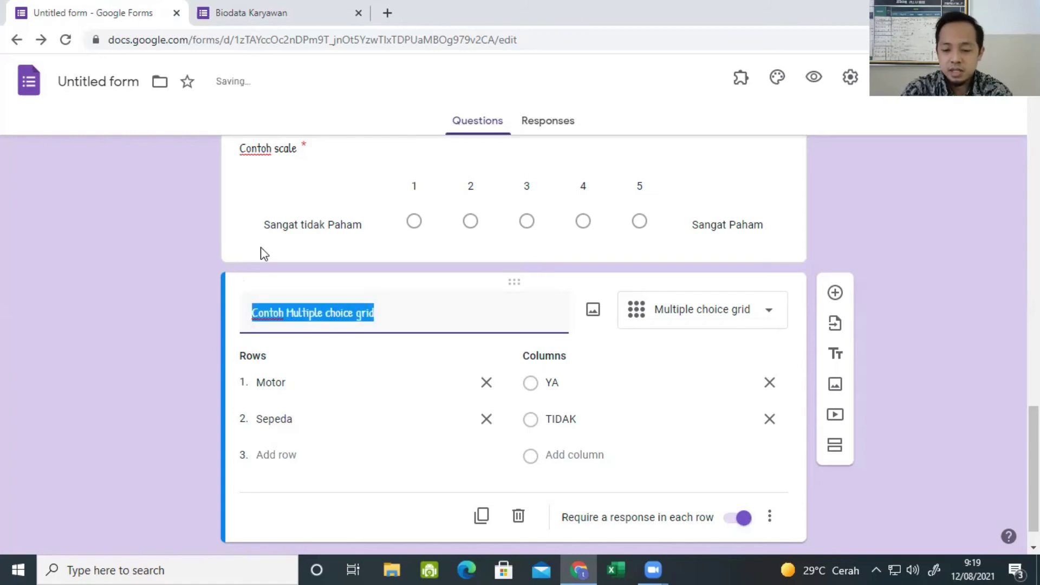
type("Kendaraan yang")
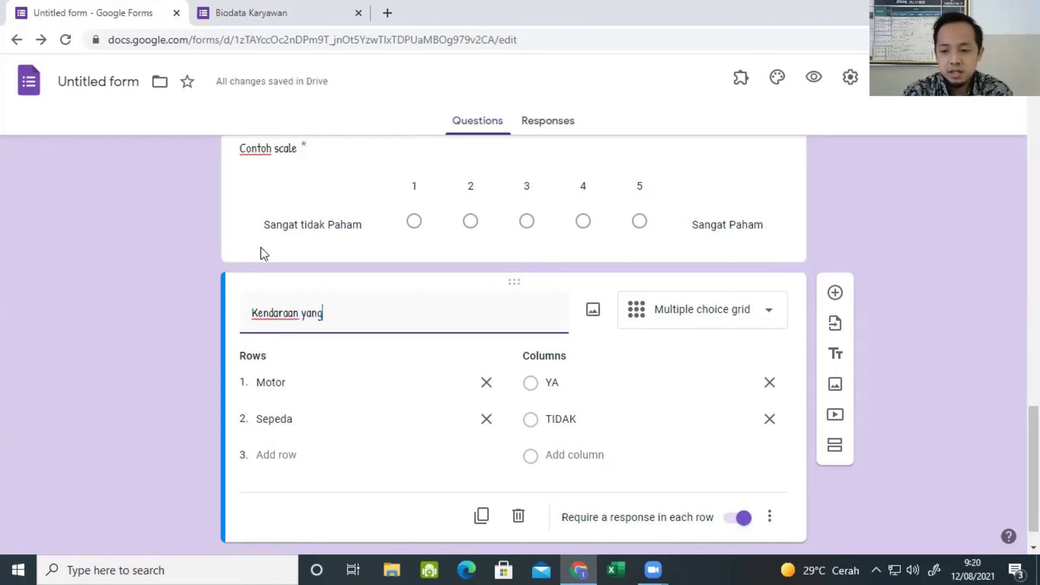
type(" anda Miliki")
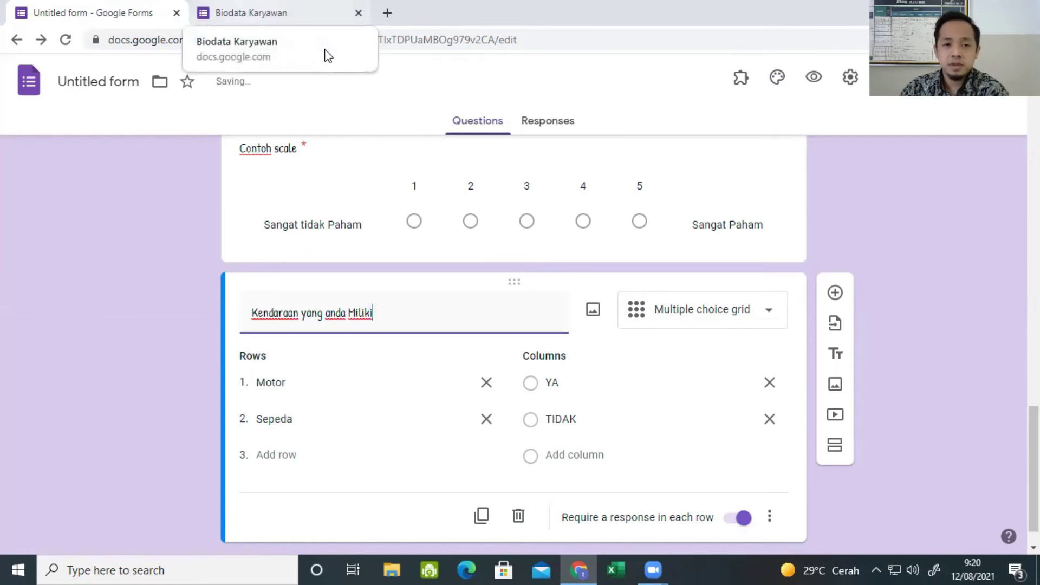
left_click(324, 13)
left_click(66, 40)
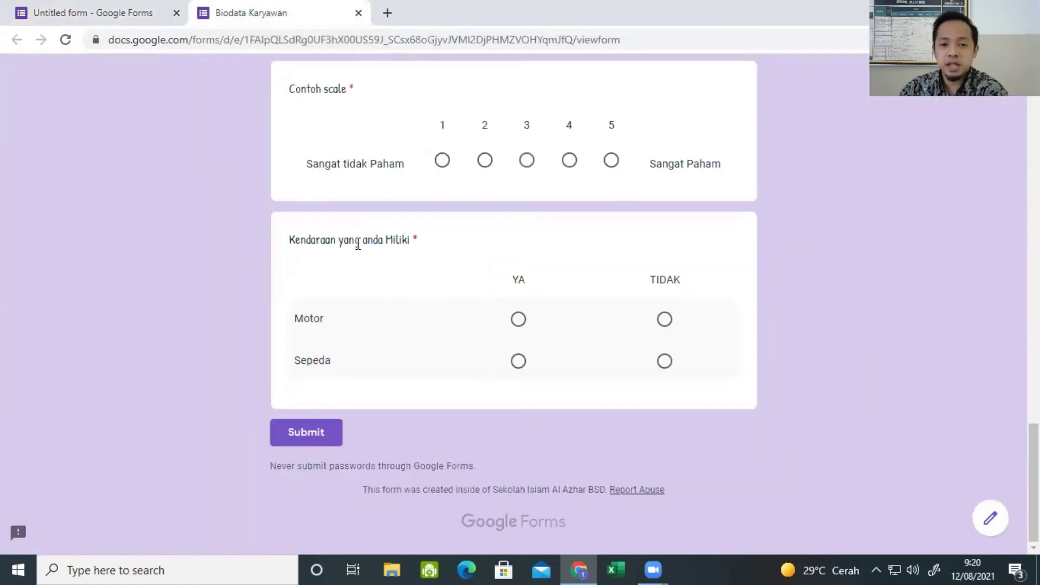
Test the vehicle ownership grid in the preview with YA for Motor and TIDAK for Sepeda, and return to the form editor.
left_click(509, 323)
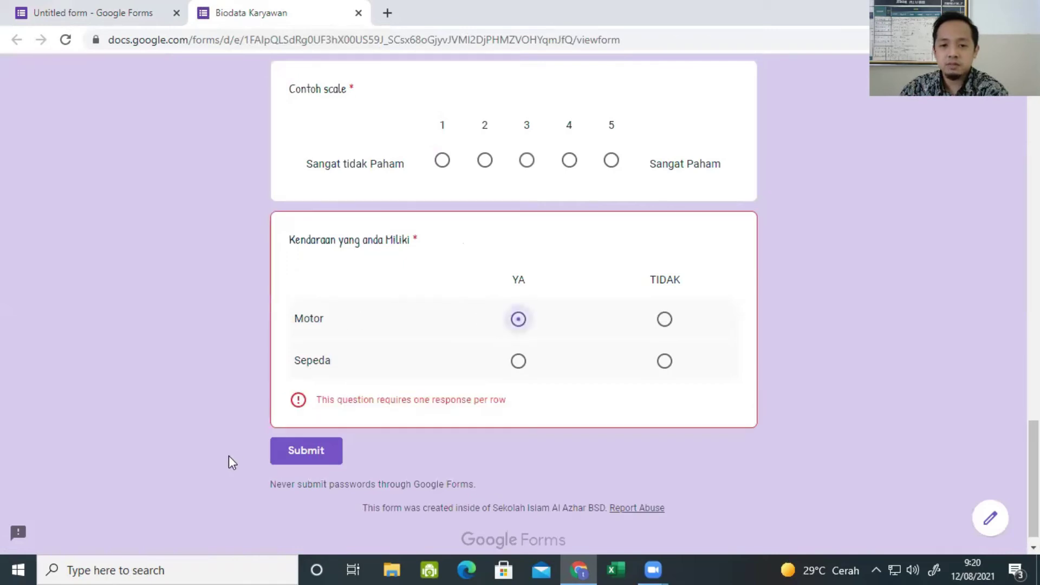
left_click(665, 362)
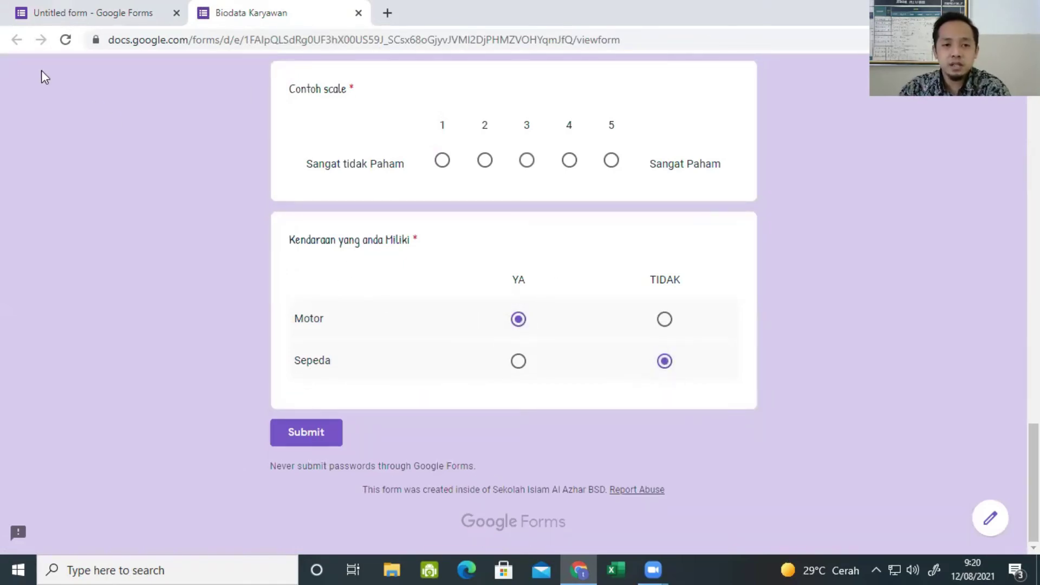
left_click(89, 13)
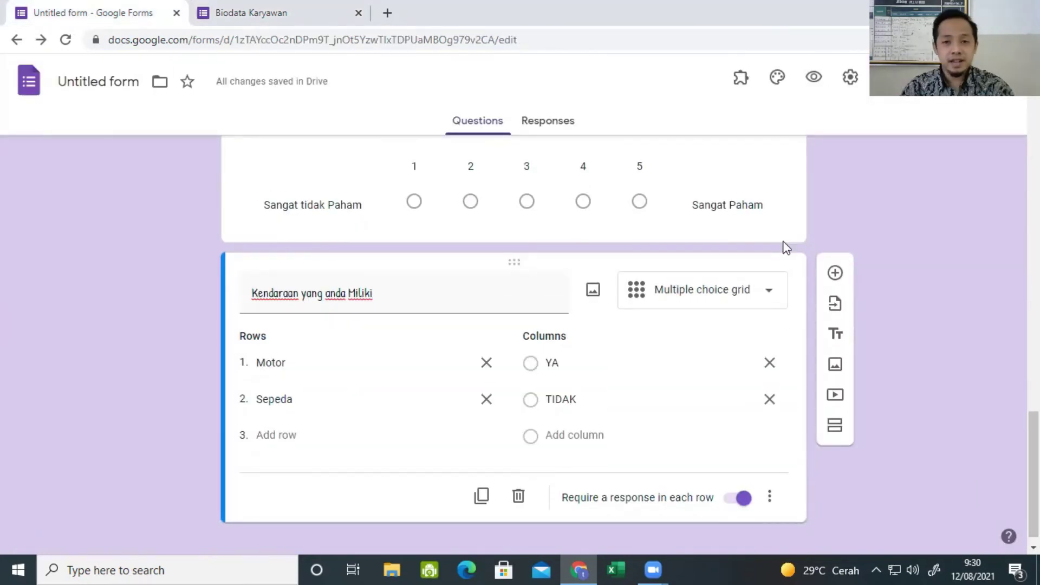
left_click(763, 294)
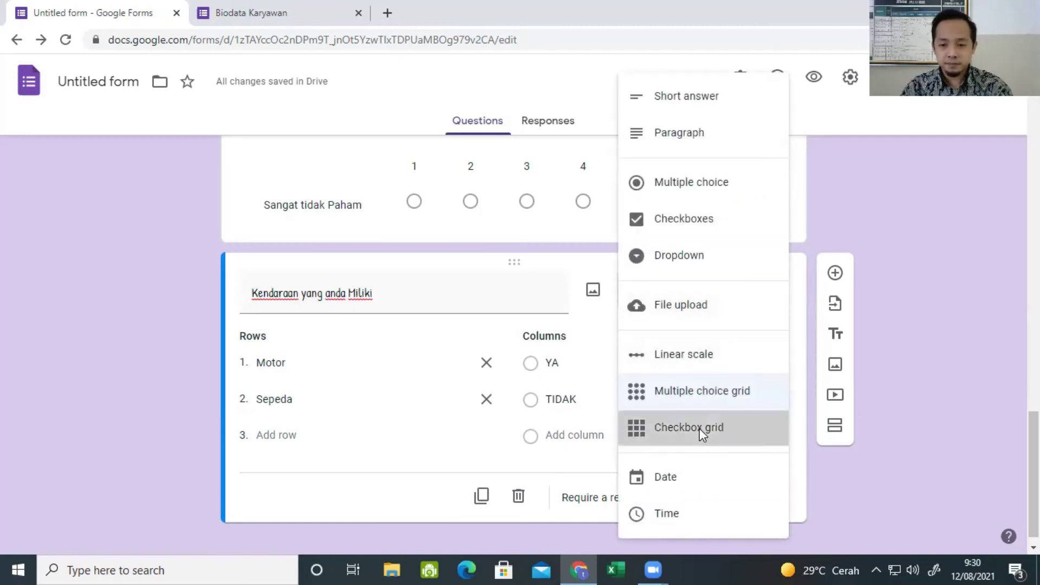
left_click(700, 431)
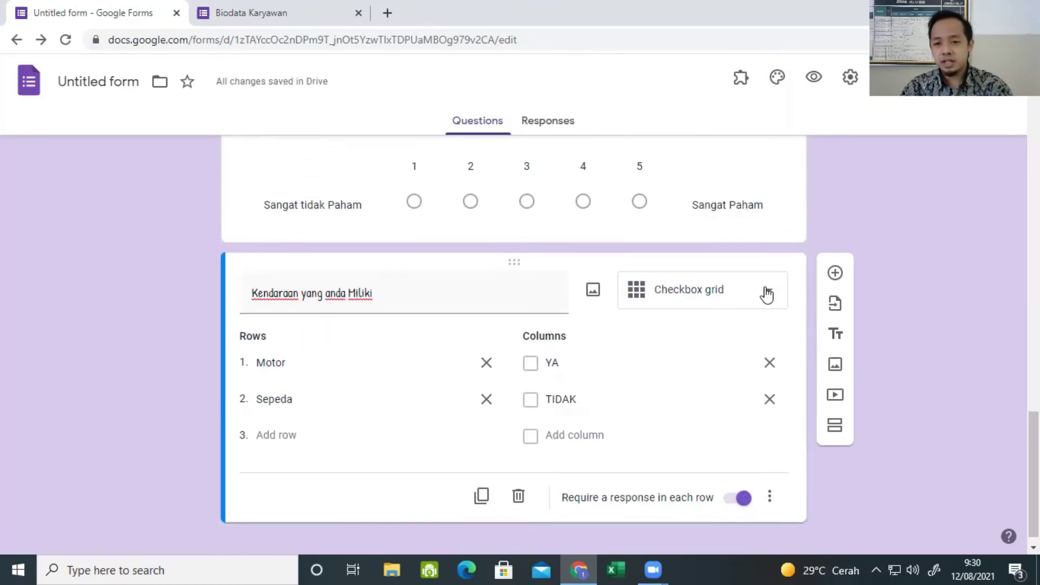
left_click(766, 294)
left_click(672, 394)
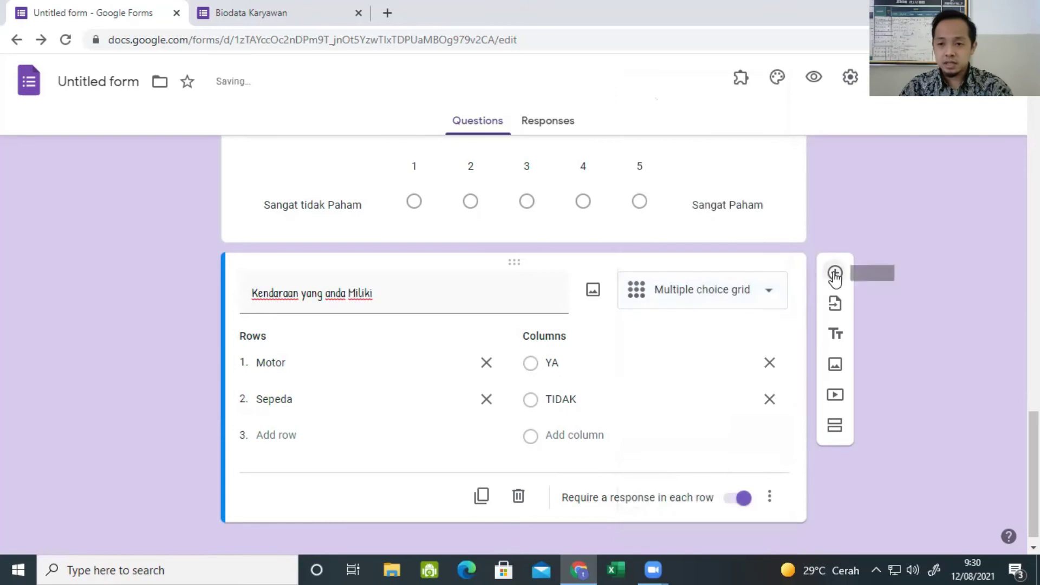
Add a new checkbox grid question below the "Kendaraan yang anda Miliki" grid.
left_click(834, 272)
left_click(756, 348)
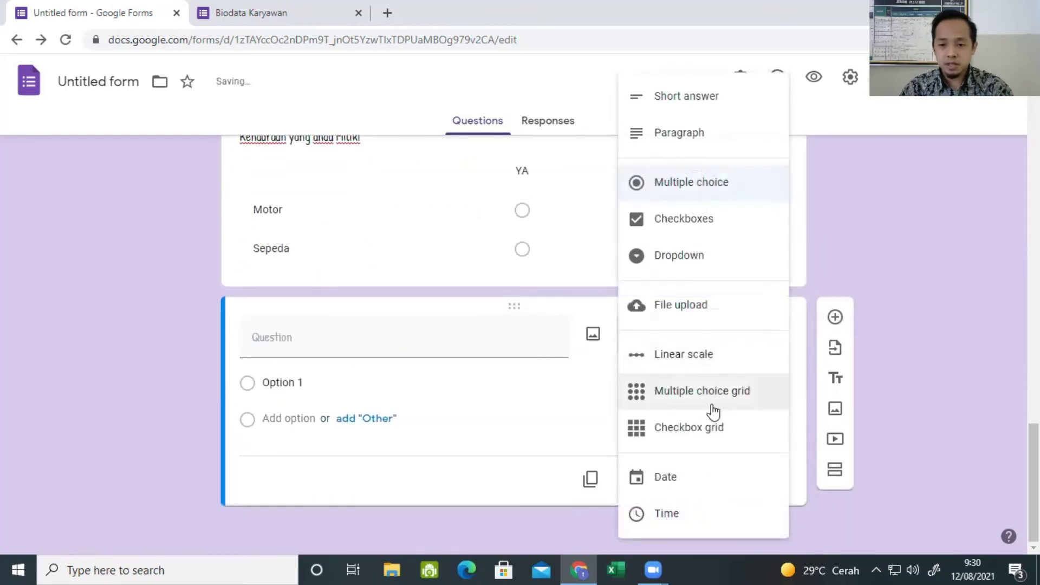
left_click(700, 428)
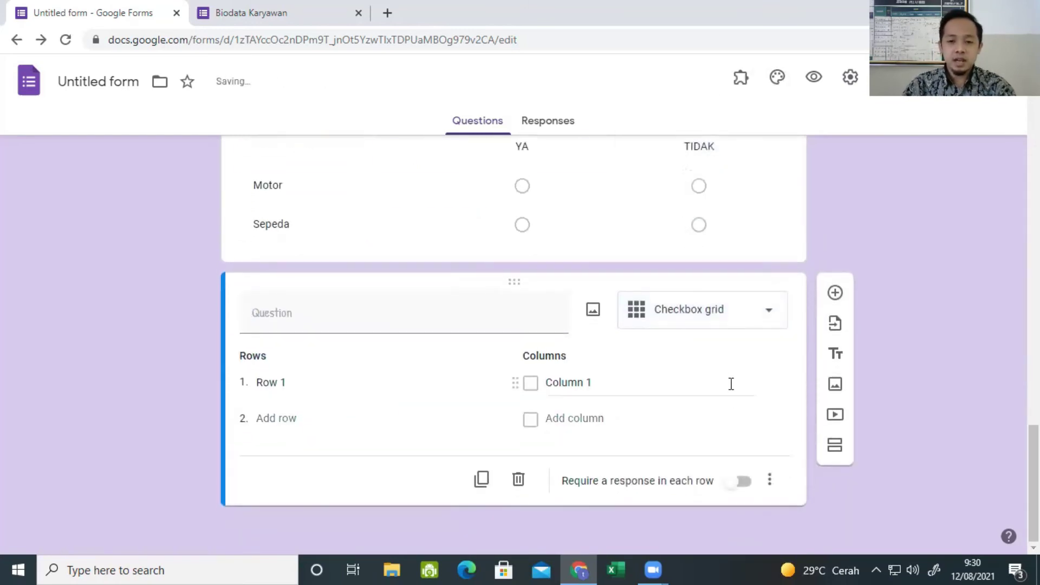
scroll(729, 387, "up", 3)
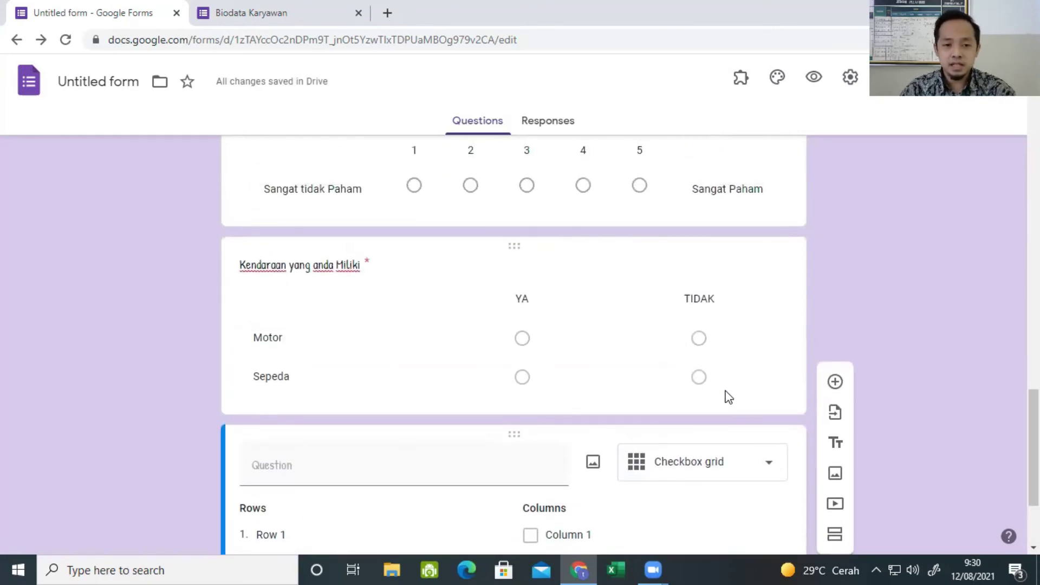
left_click(692, 272)
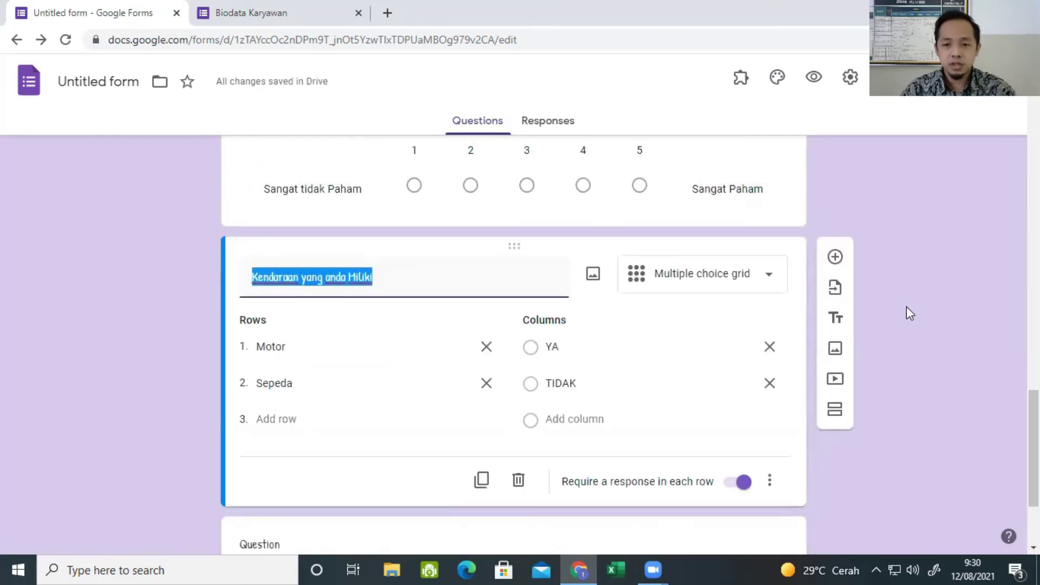
scroll(923, 330, "down", 1)
scroll(923, 330, "down", 2)
left_click(701, 446)
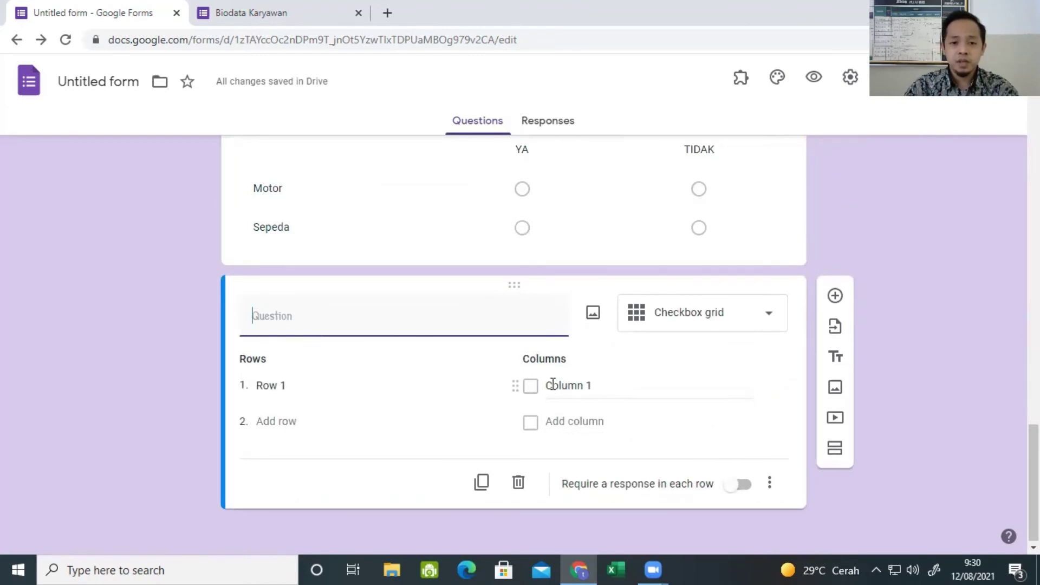
Set the checkbox grid's two rows to "Motor" and "Mobil".
left_click(335, 390)
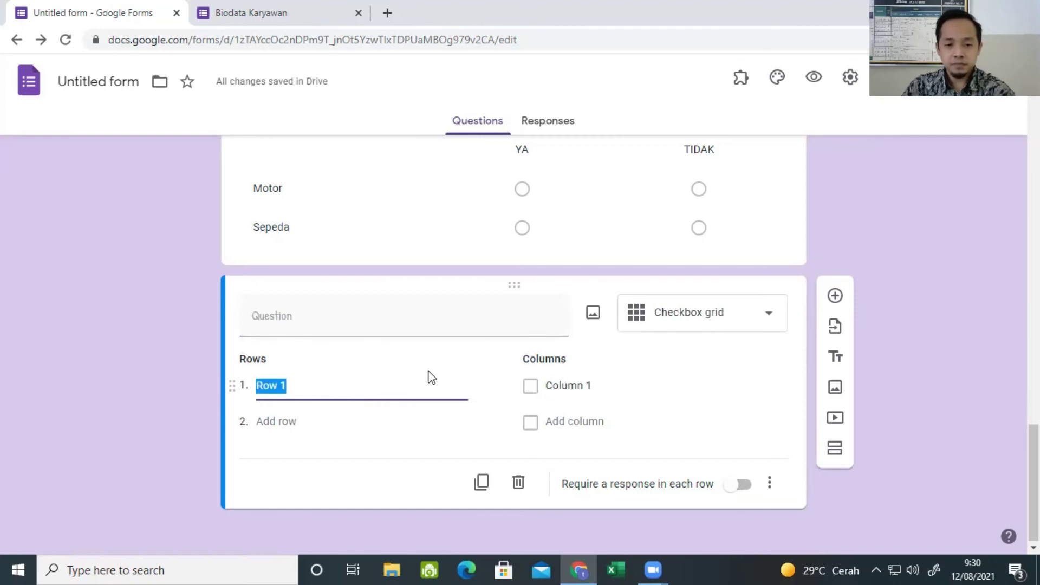
type("Motor")
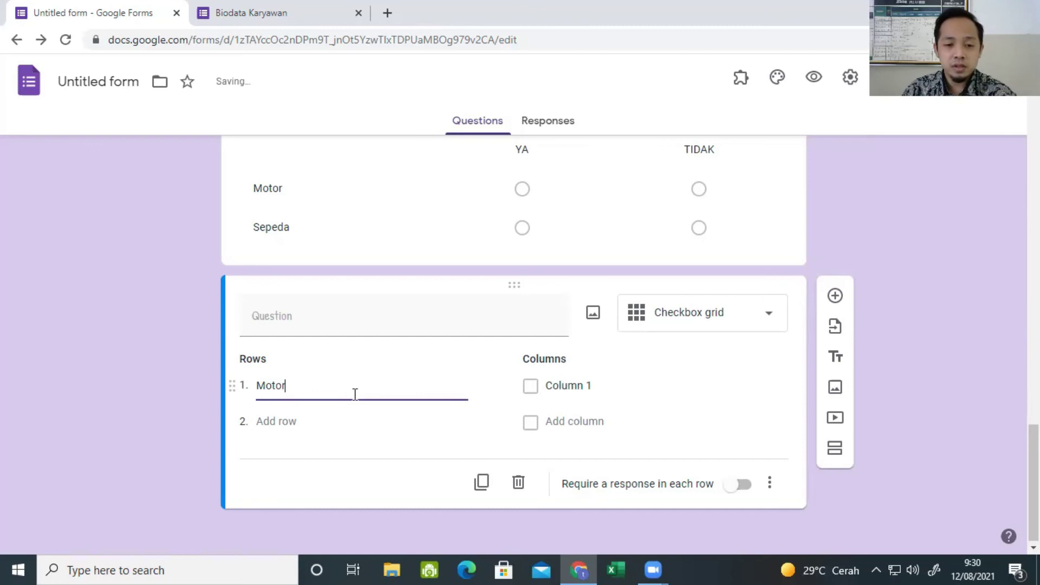
left_click(275, 421)
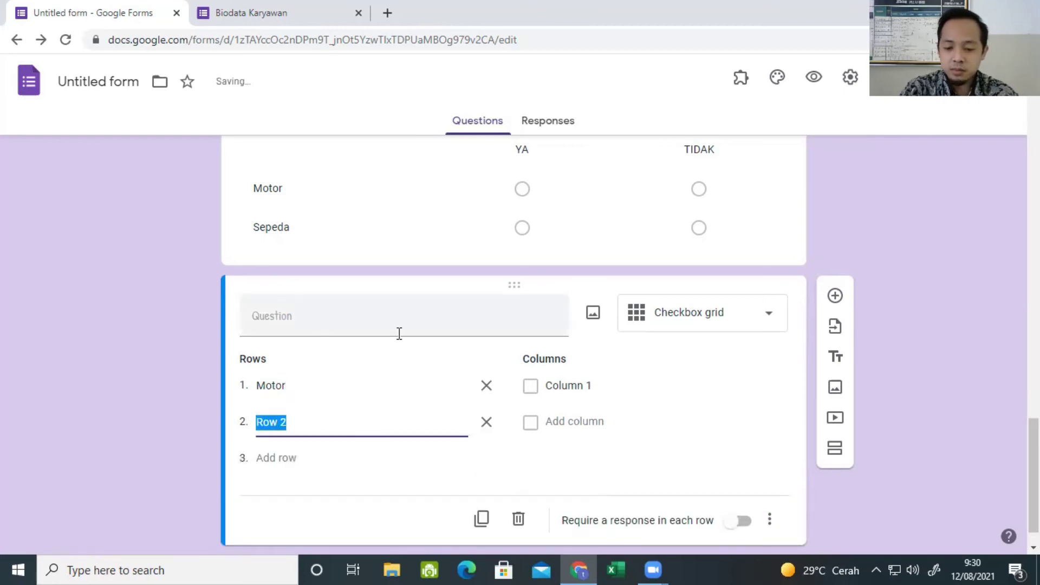
type("Mpo")
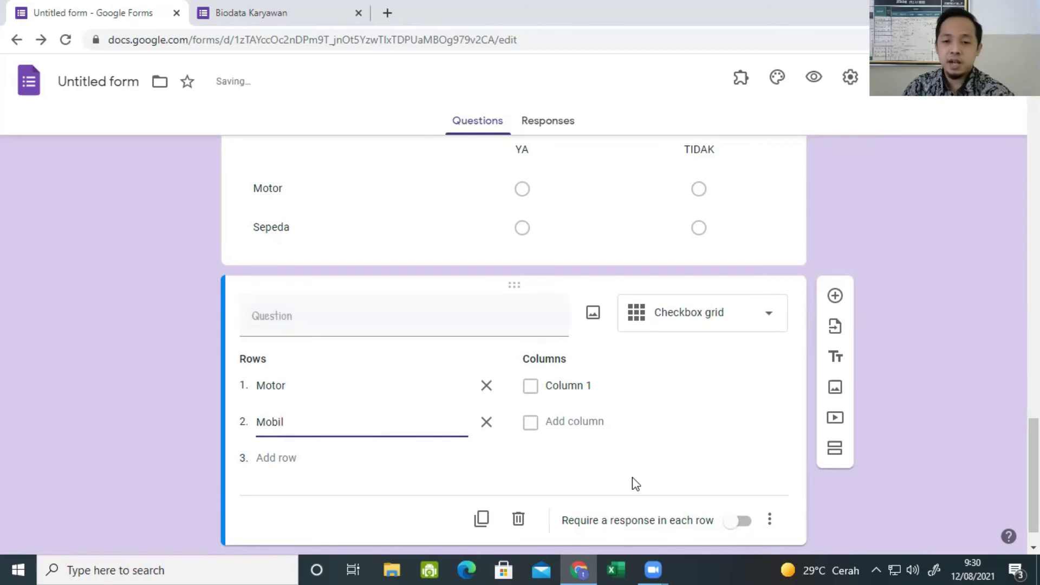
Set the checkbox grid's two columns to "Honda" and "Yamaha".
left_click(609, 383)
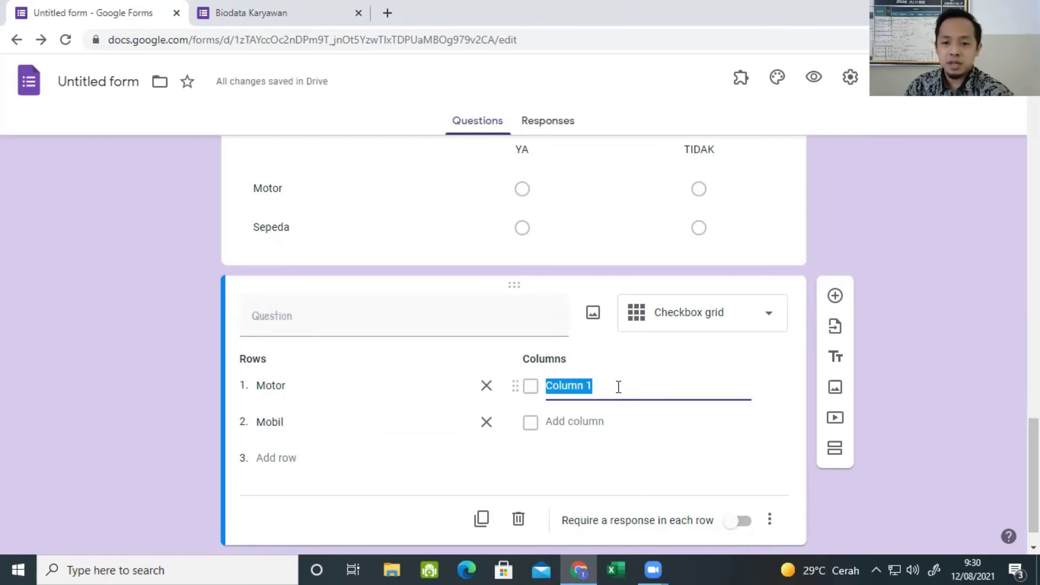
type("H")
key("BackSpace")
left_click(607, 420)
type("Yamaha")
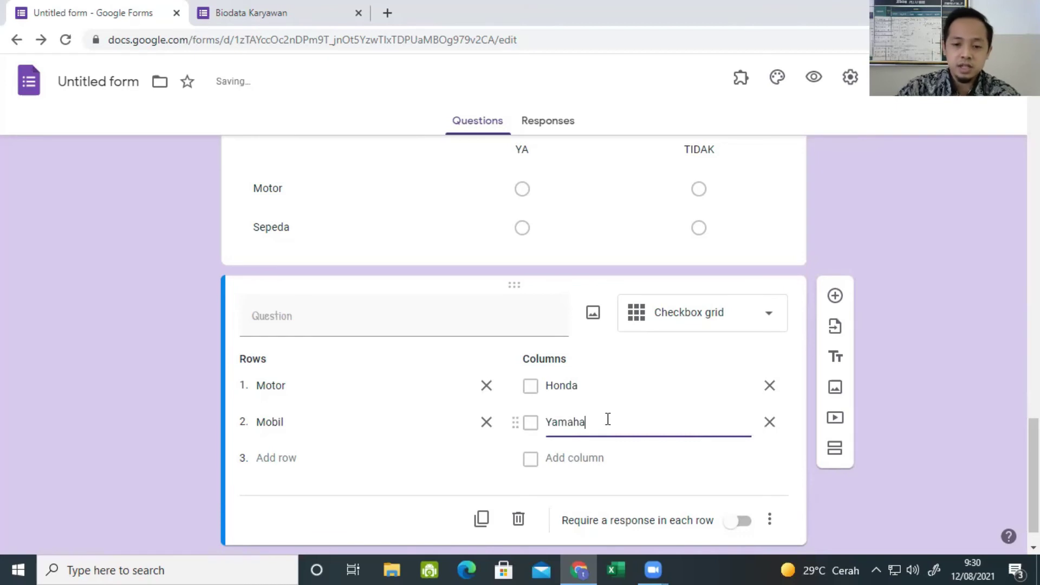
Title the checkbox grid question "jenis kendaraan yang anda Miliki".
left_click(323, 318)
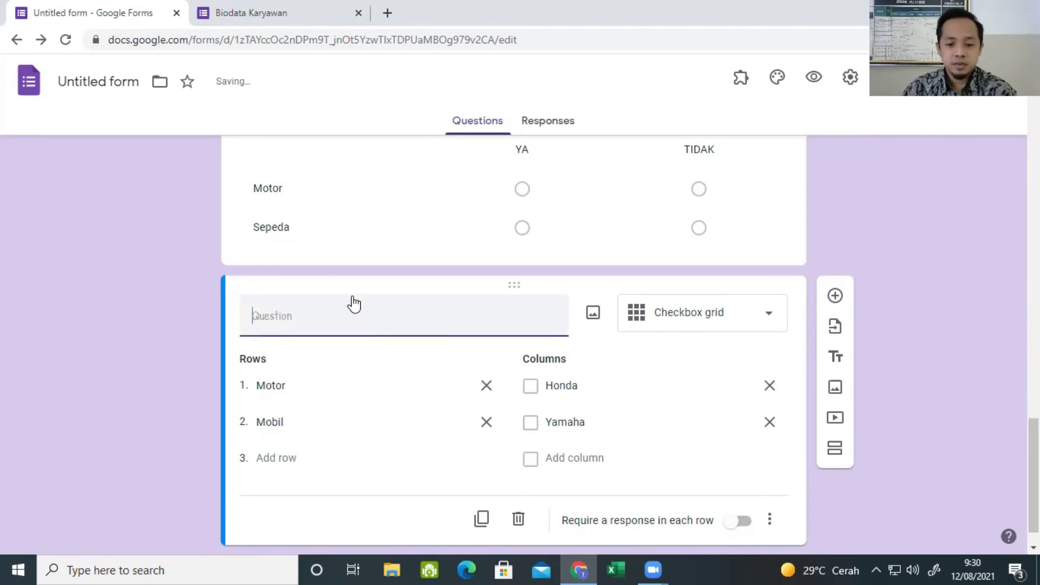
type("Kendaraan")
key("BackSpace")
key("BackSpace")
key("BackSpace")
key("BackSpace")
key("BackSpace")
key("BackSpace")
key("BackSpace")
key("BackSpace")
key("BackSpace")
key("BackSpace")
type("jenis kendaraan")
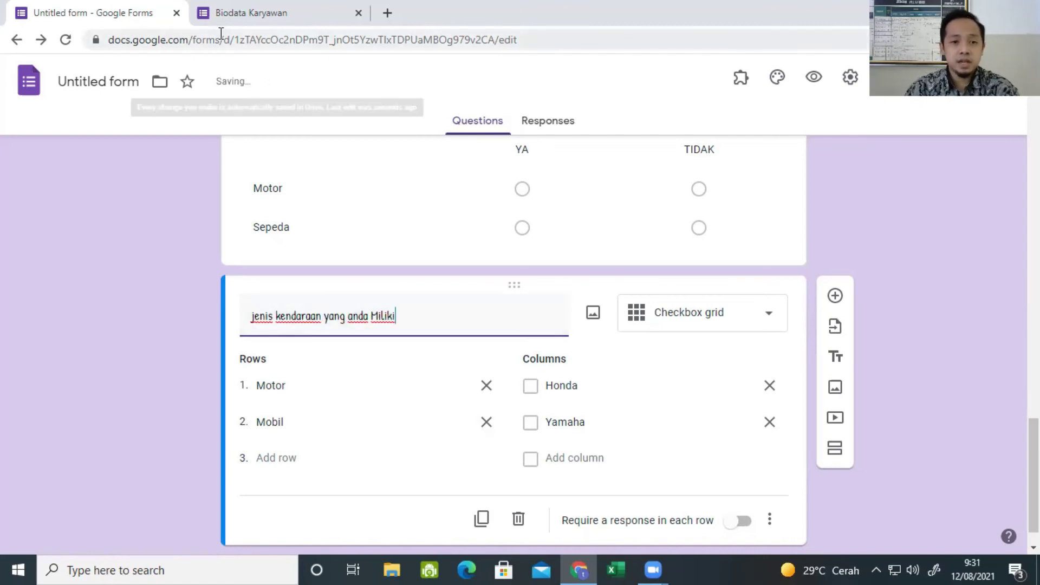
Reload the form preview and test ticking Honda and Yamaha in the Motor row of the checkbox grid.
left_click(245, 13)
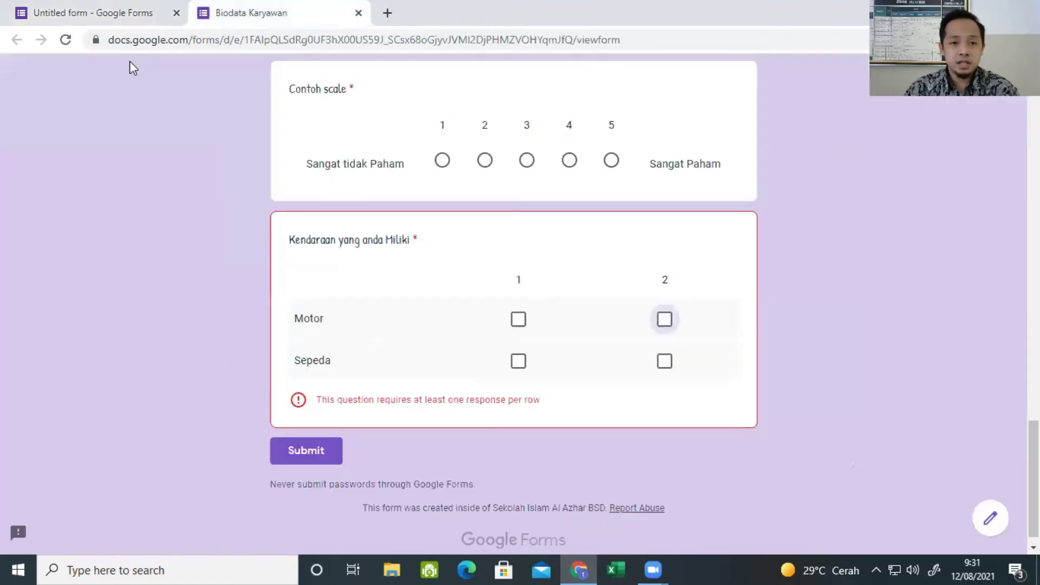
left_click(65, 39)
left_click(587, 154)
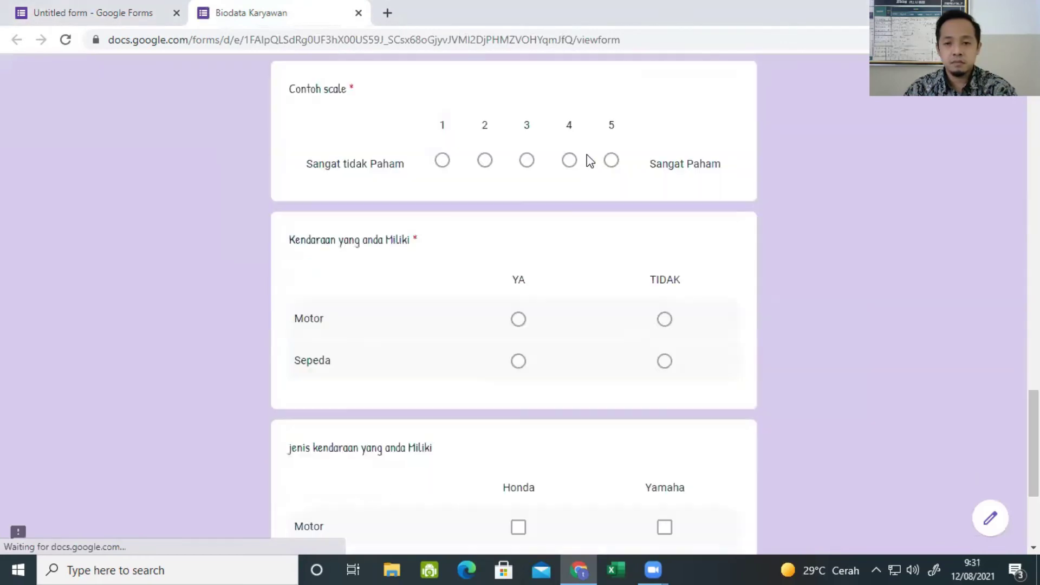
scroll(605, 239, "down", 4)
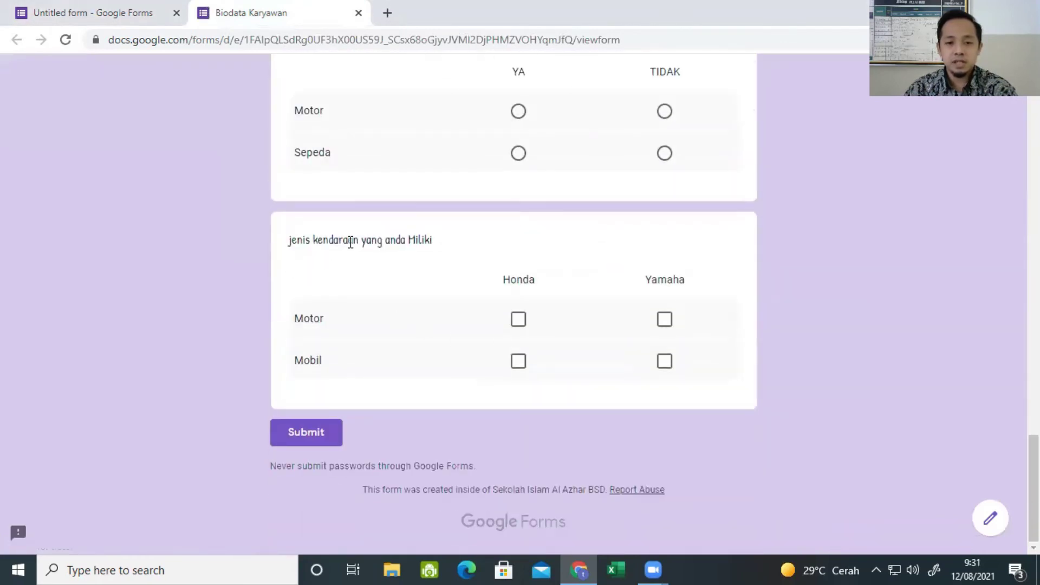
left_click(518, 319)
left_click(665, 321)
left_click(522, 322)
left_click(666, 323)
left_click(525, 327)
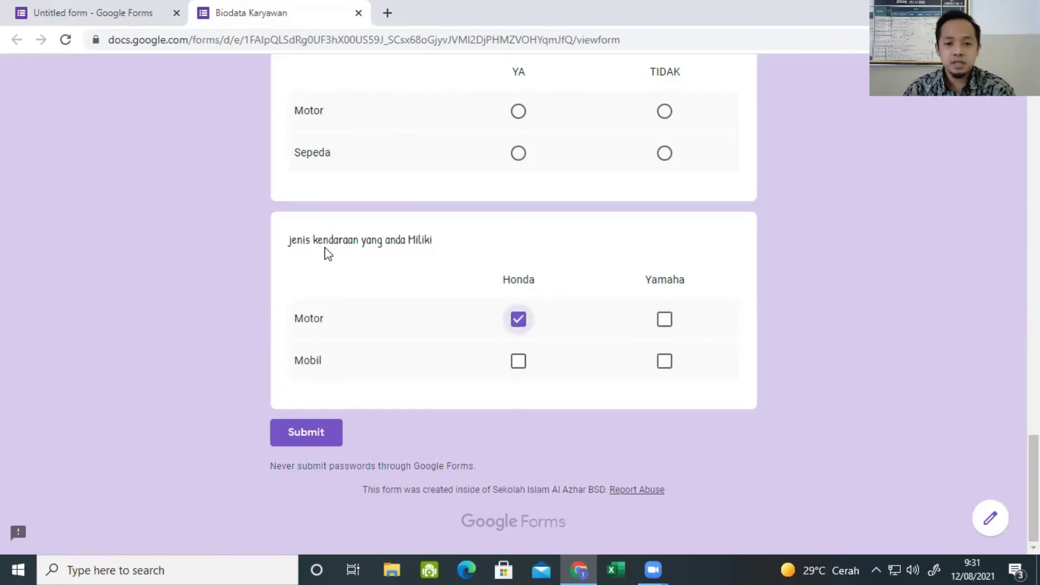
Back in the form editor, add a required Date question titled "Tanggal Lahir anda".
left_click(104, 14)
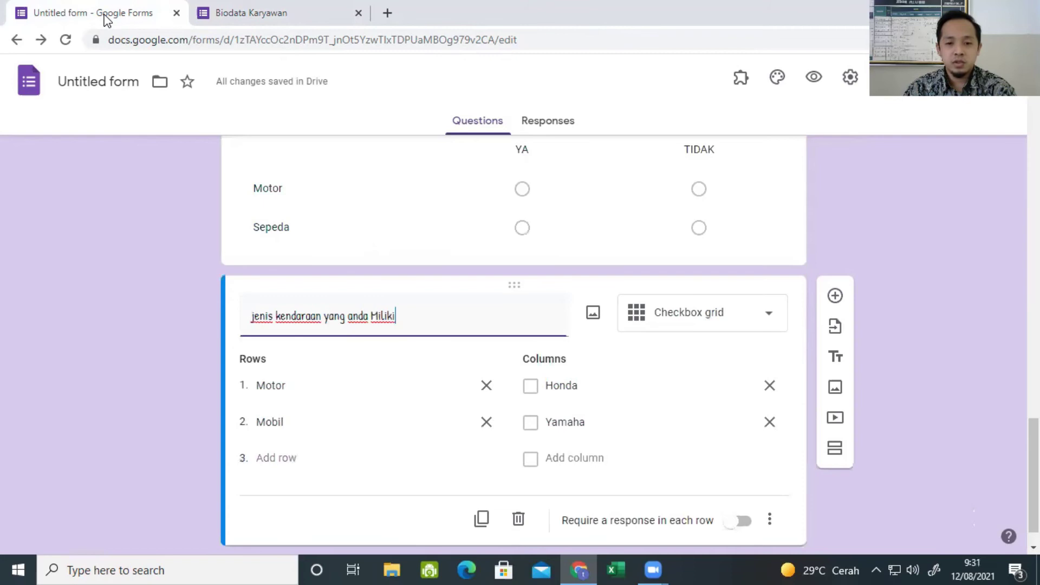
left_click(834, 256)
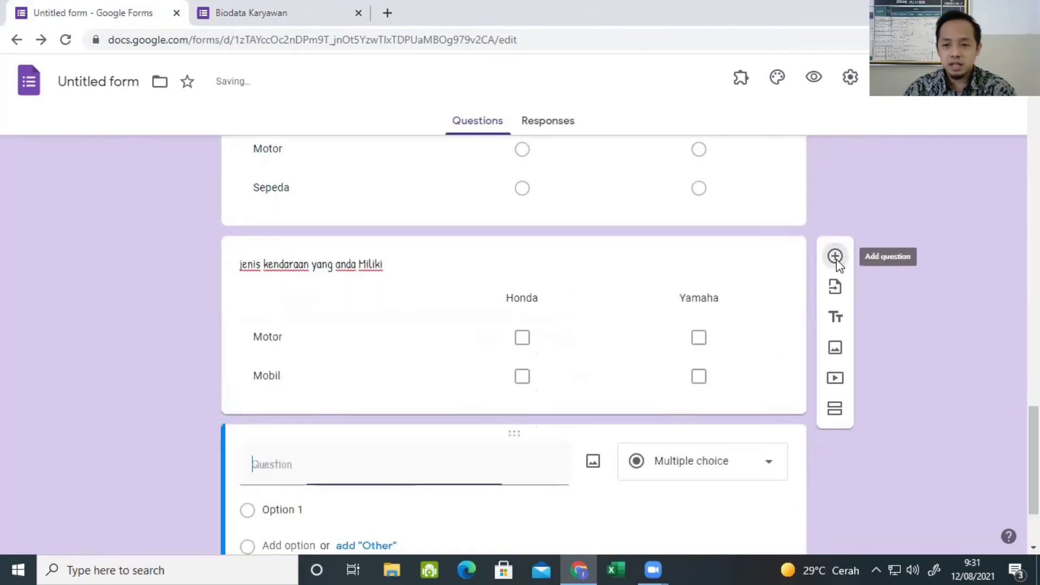
left_click(756, 342)
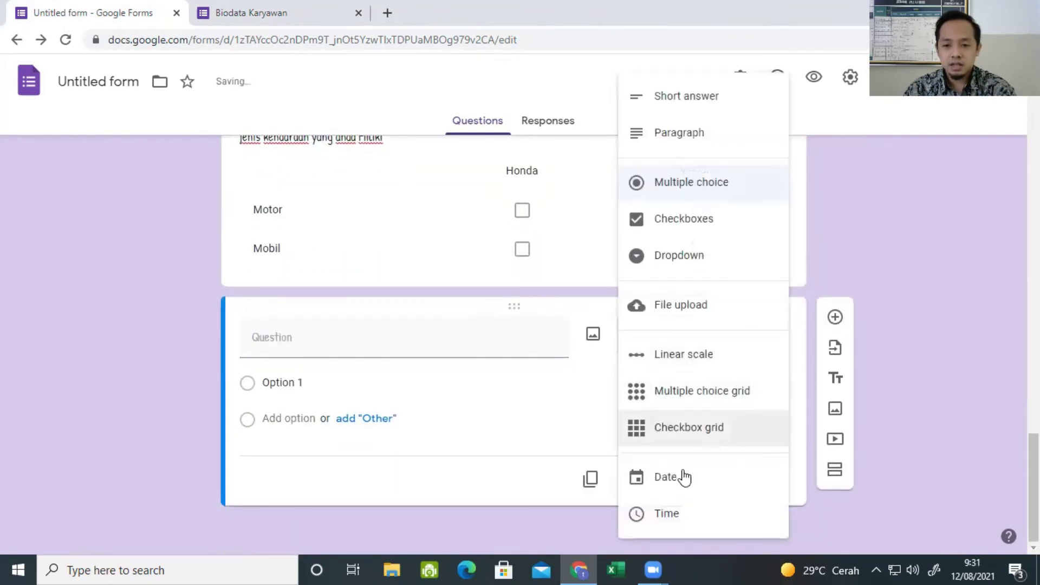
left_click(679, 477)
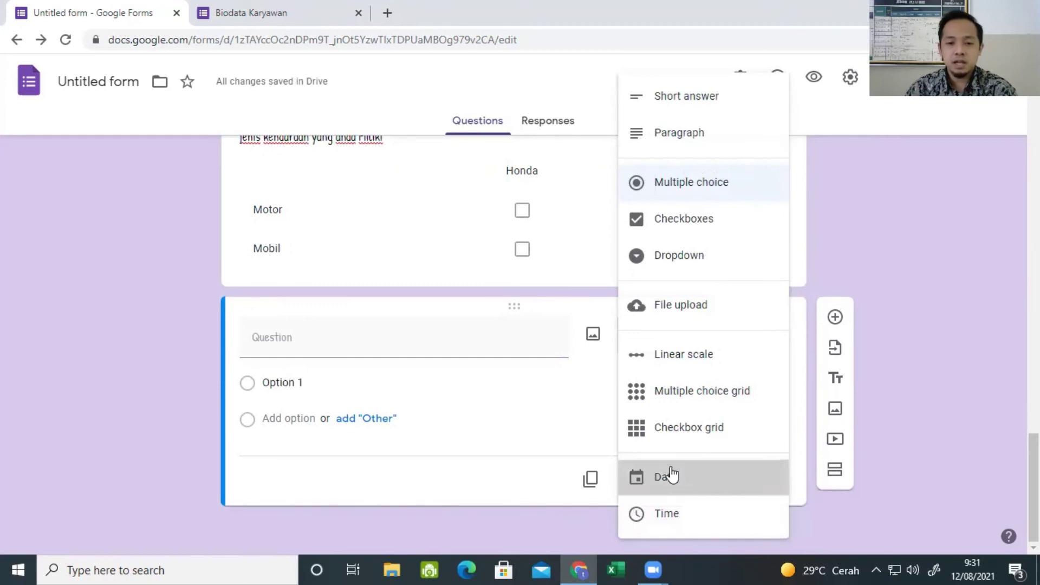
type("T")
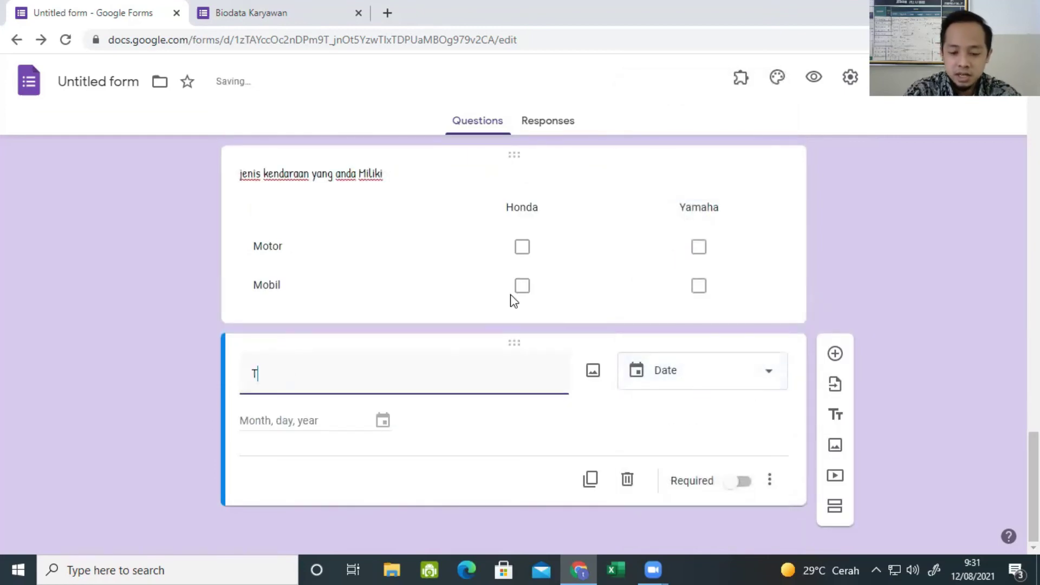
type("anggal Lahir anda")
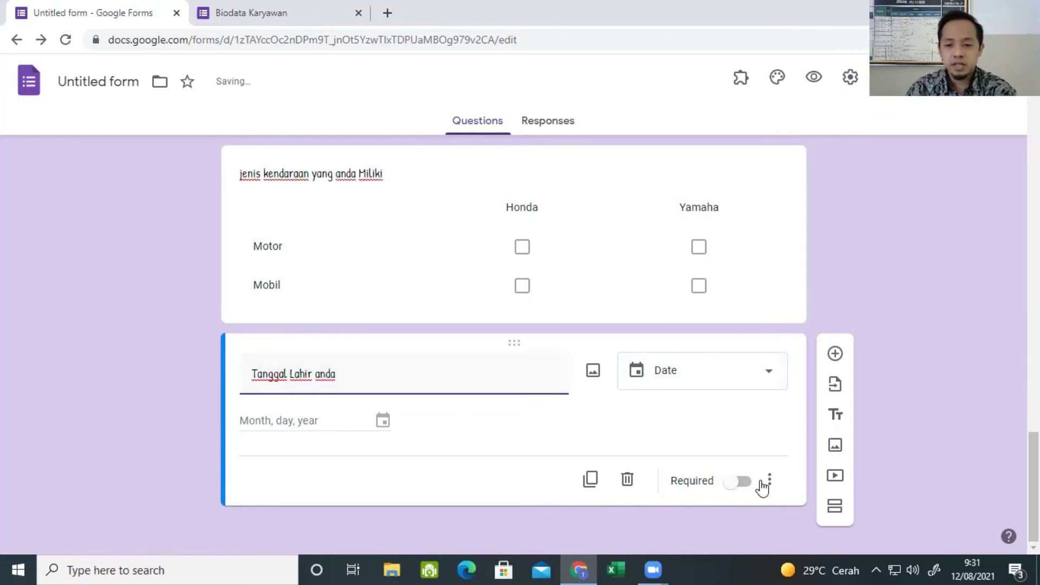
left_click(738, 483)
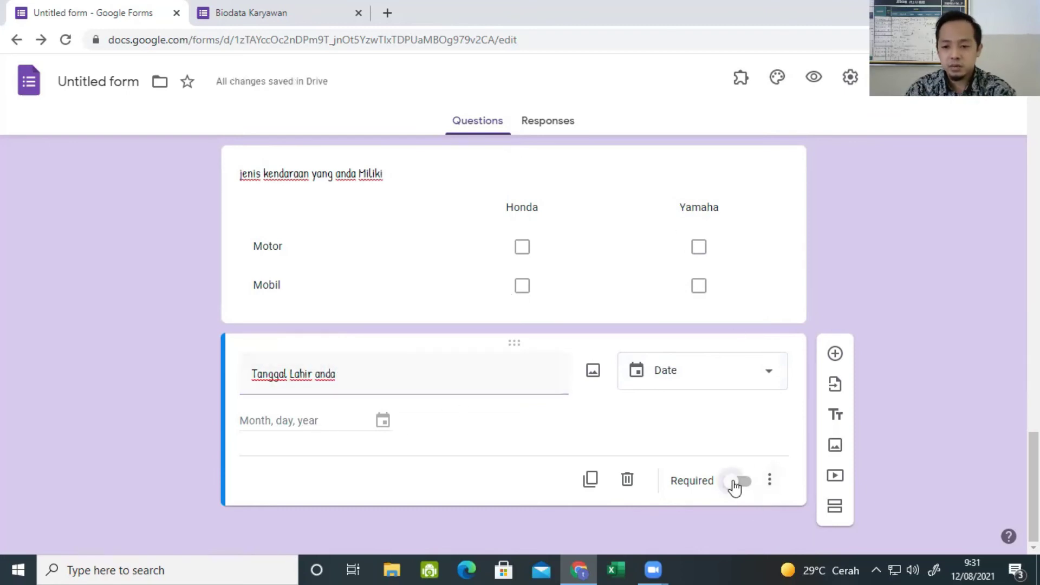
Add a Time question titled "Jam berapa anda bangun" below the birth date question.
left_click(835, 358)
left_click(759, 417)
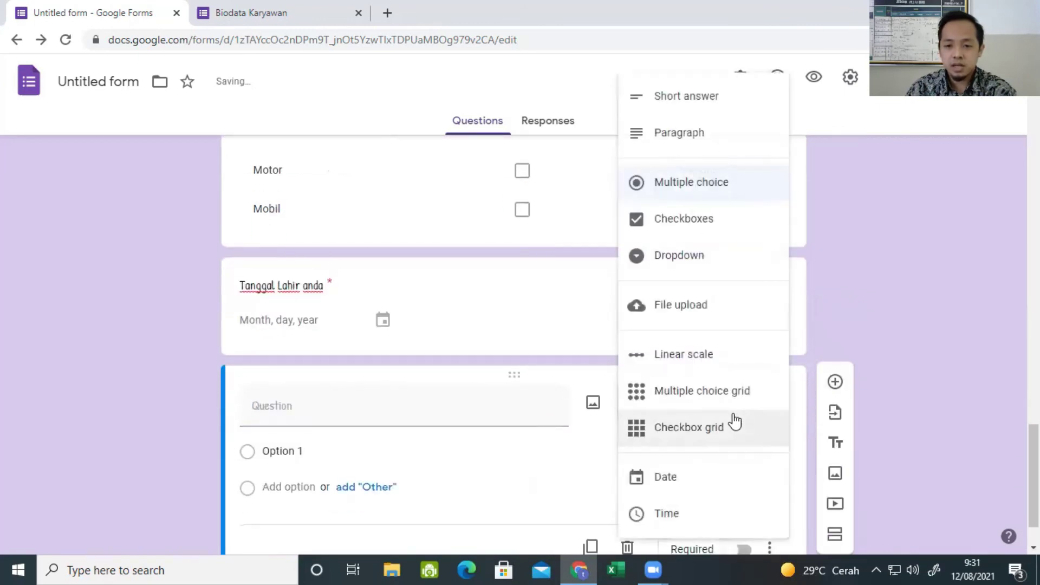
left_click(654, 498)
left_click(343, 380)
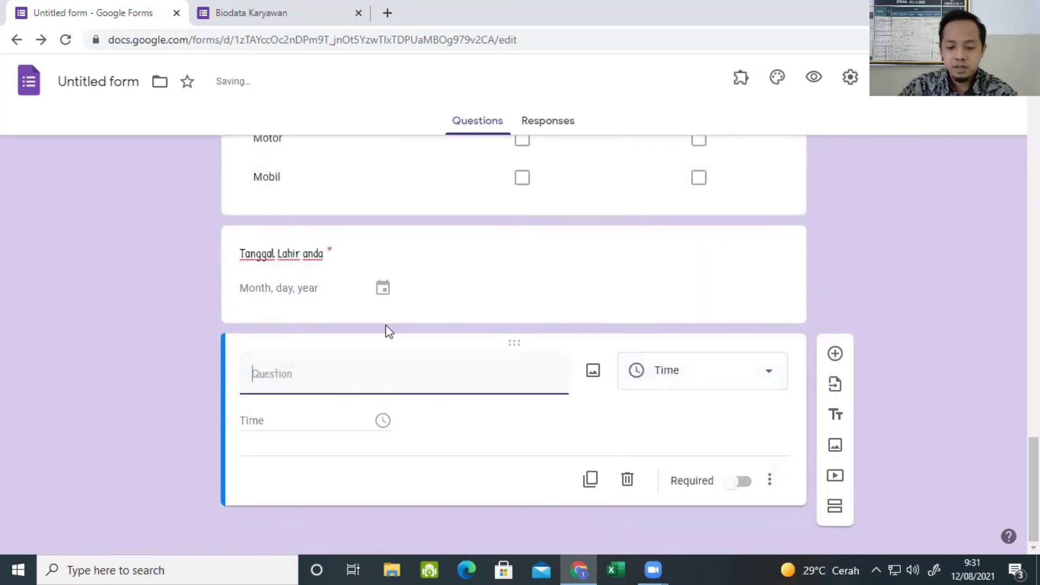
type("Jam berapa anda bangun")
left_click(145, 223)
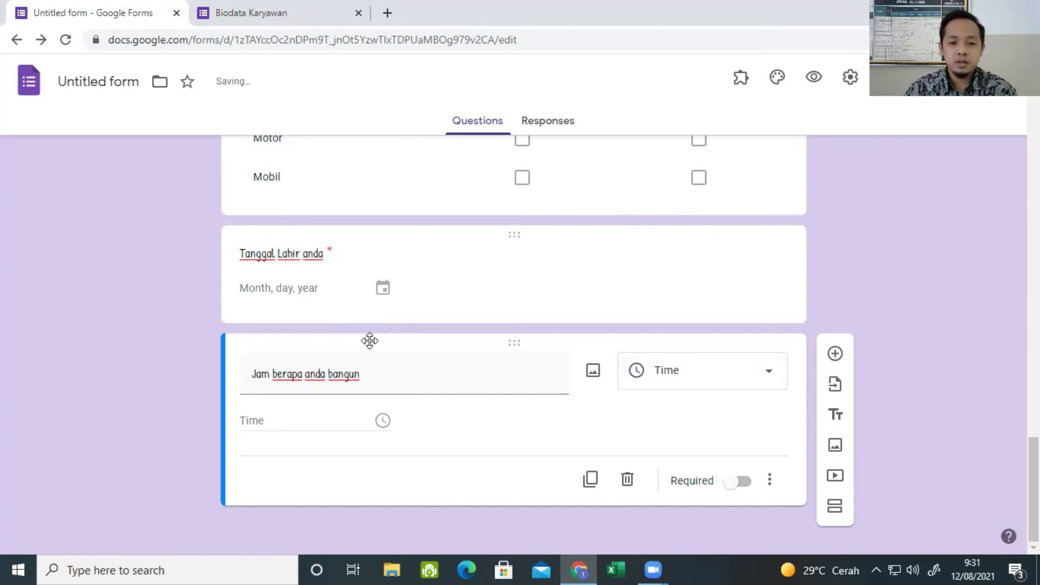
scroll(522, 441, "up", 15)
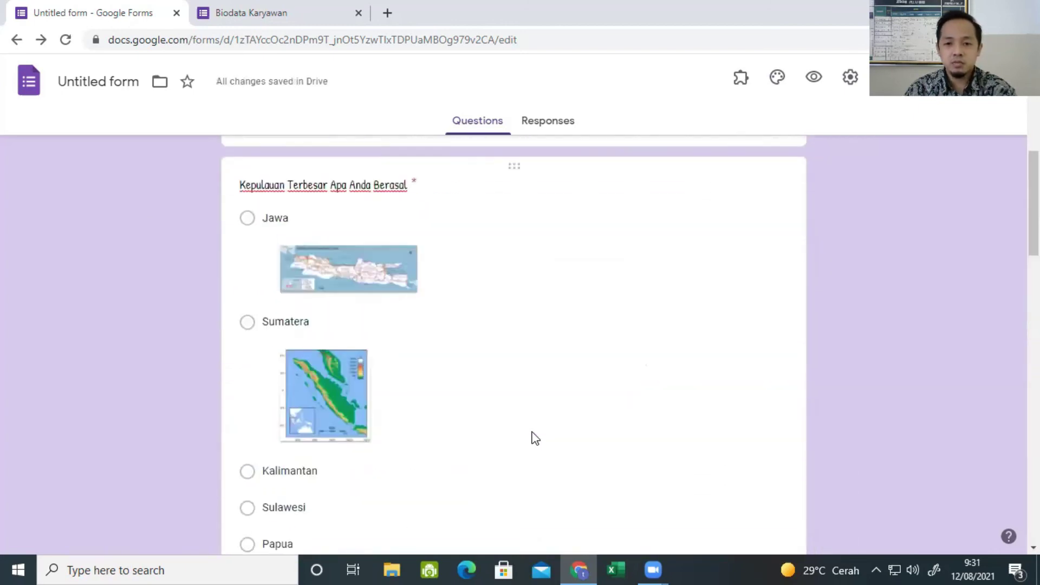
scroll(535, 438, "up", 10)
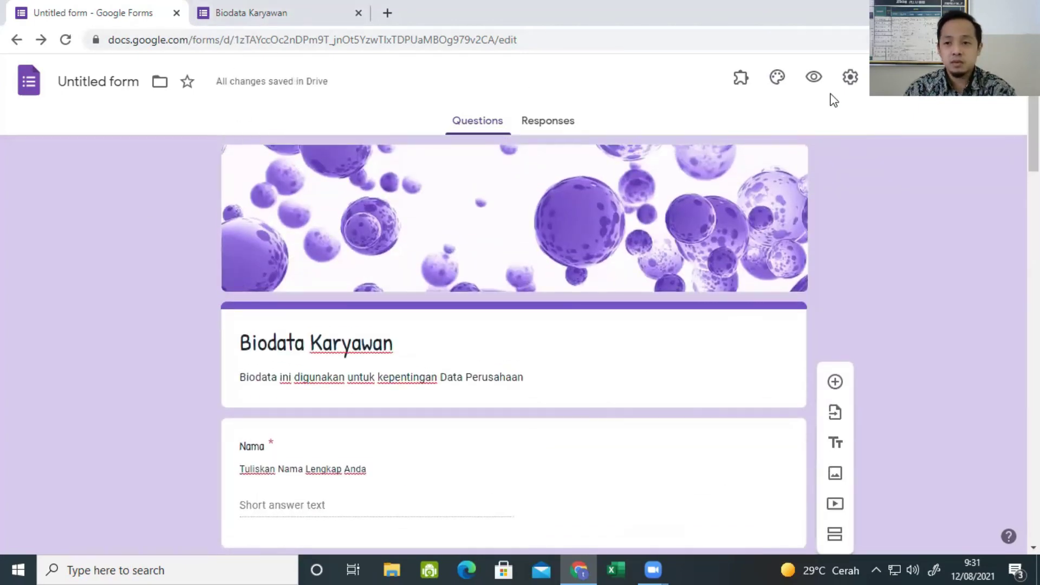
Open the form preview and review the name, island of origin and character description questions.
left_click(810, 81)
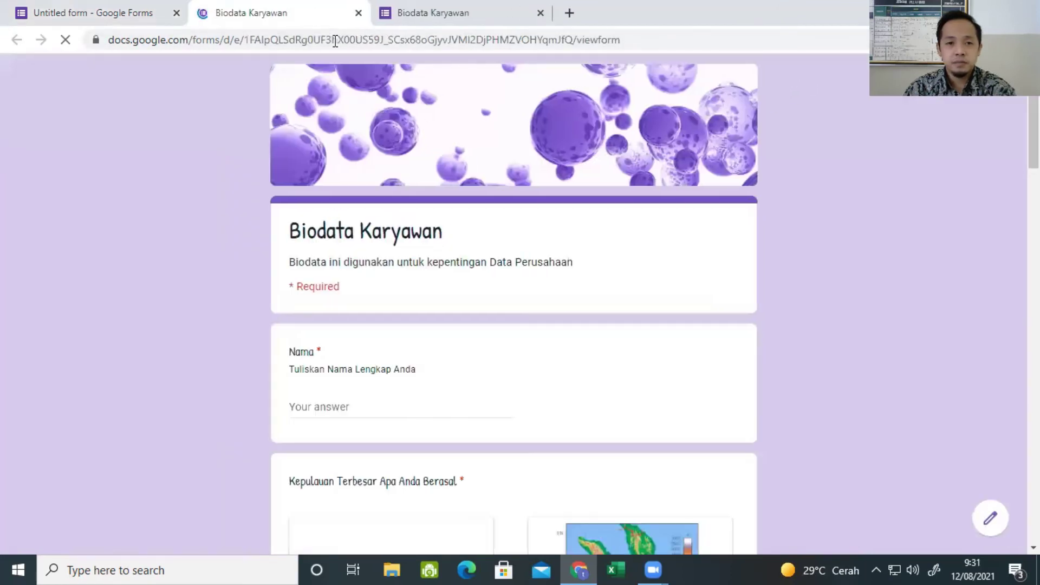
scroll(519, 243, "down", 3)
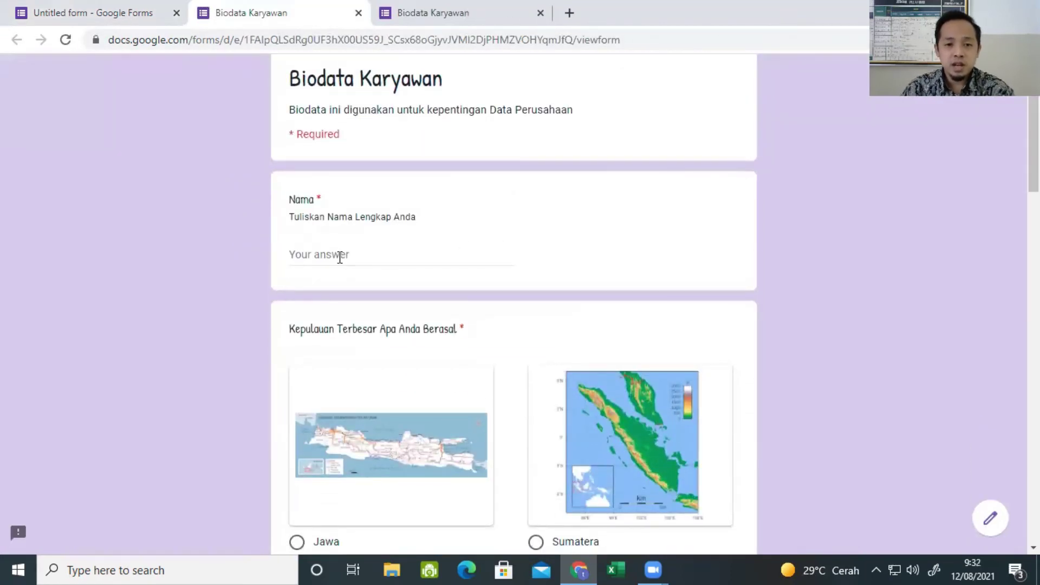
scroll(487, 258, "down", 3)
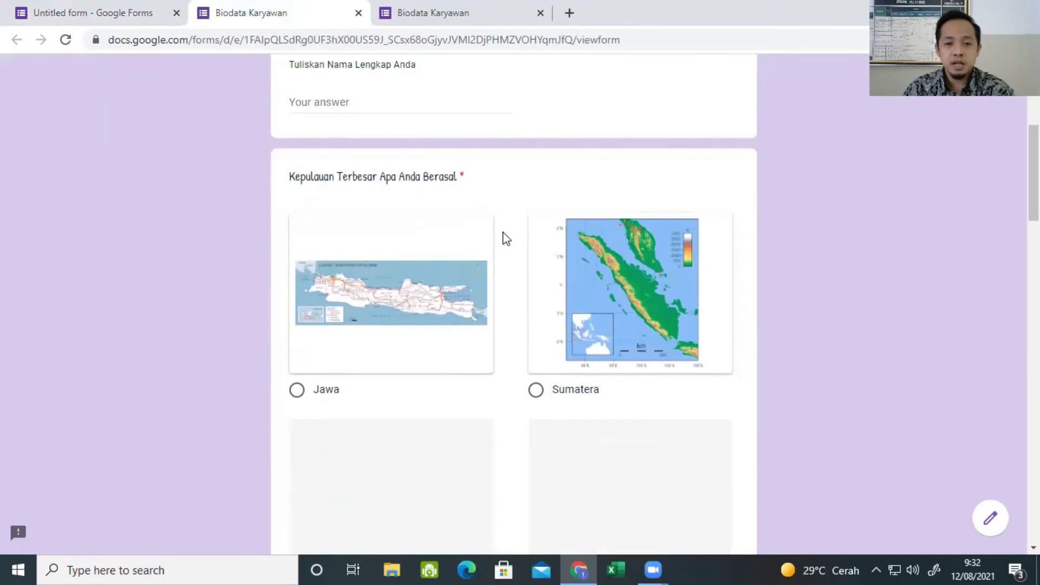
scroll(428, 265, "down", 1)
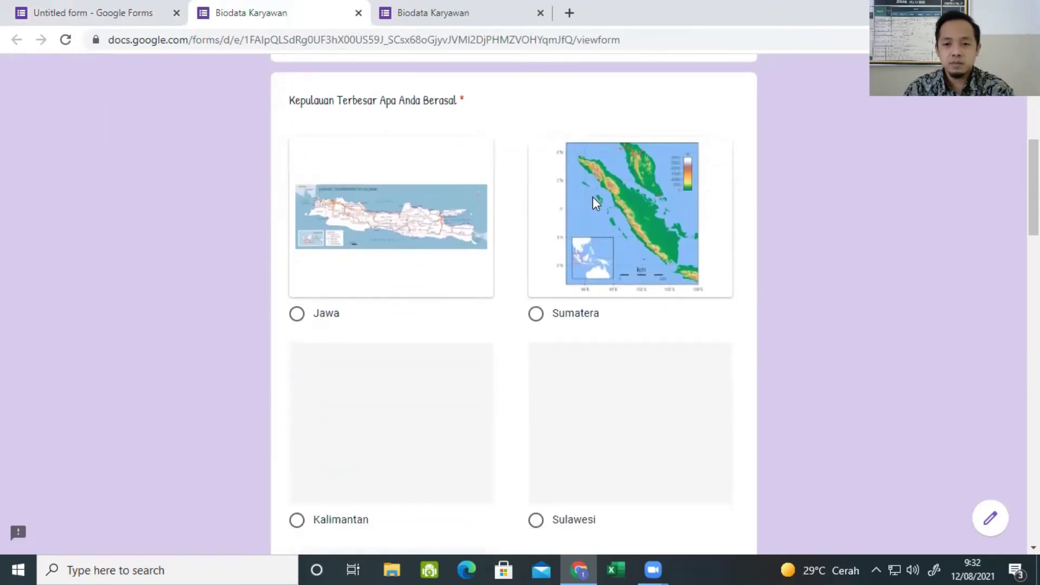
scroll(549, 278, "down", 8)
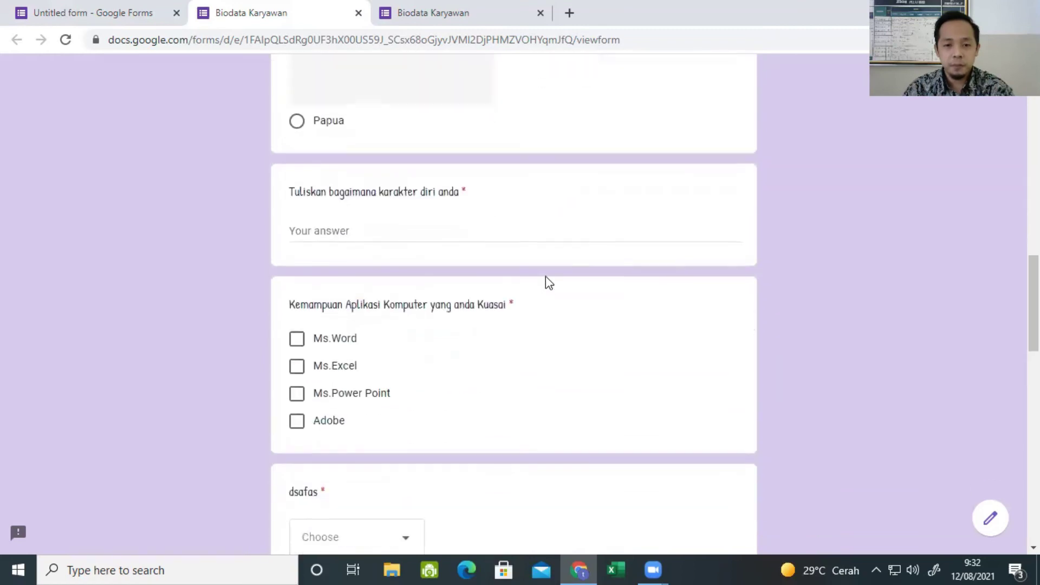
left_click(356, 230)
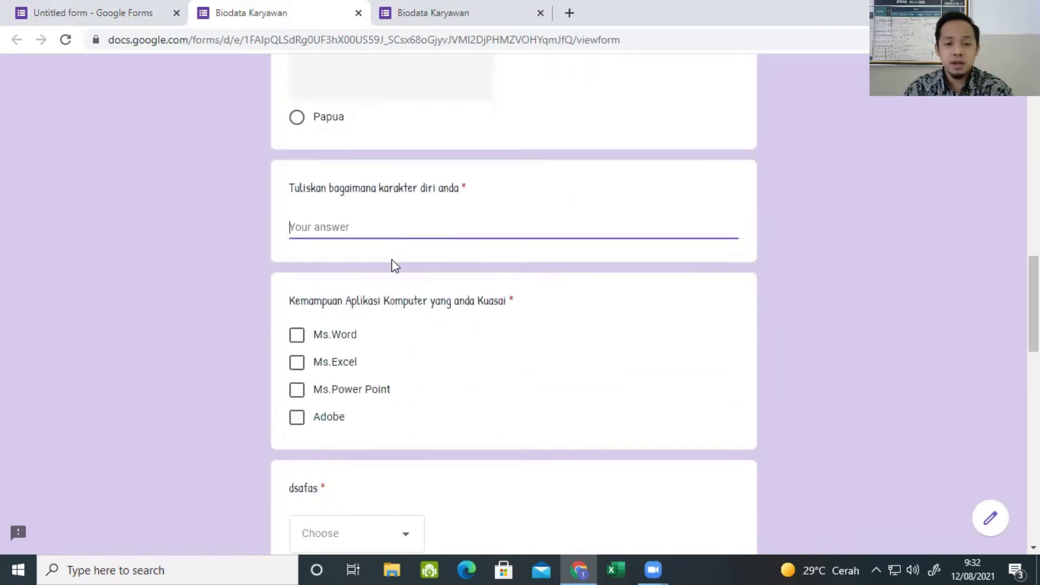
scroll(392, 260, "down", 1)
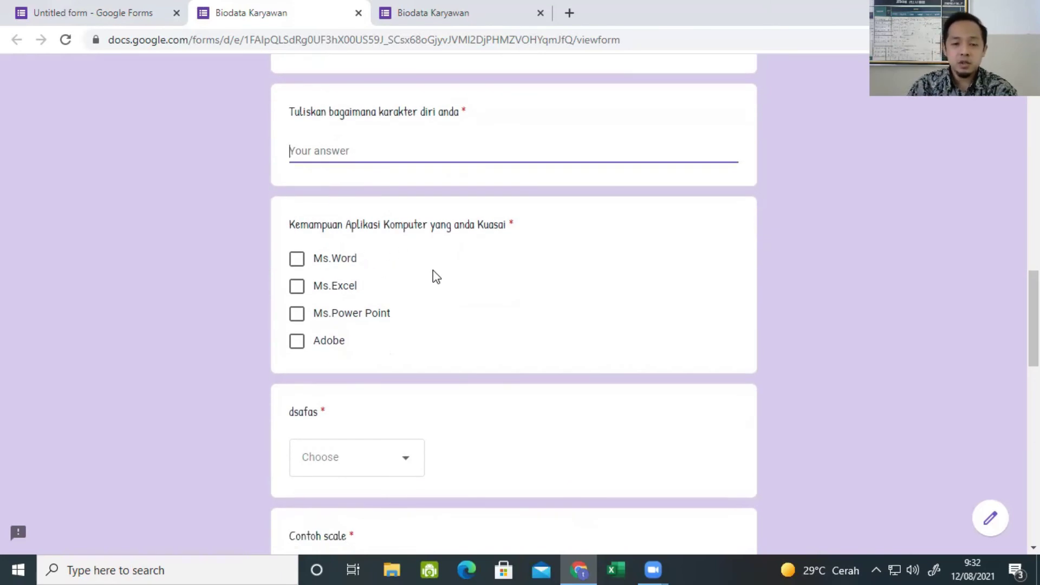
Test ticking and unticking Ms.Word, Ms.Excel, Ms.Power Point and Adobe in the computer application skills question.
left_click(296, 260)
left_click(296, 304)
left_click(297, 331)
left_click(297, 359)
left_click(296, 359)
left_click(297, 331)
left_click(296, 304)
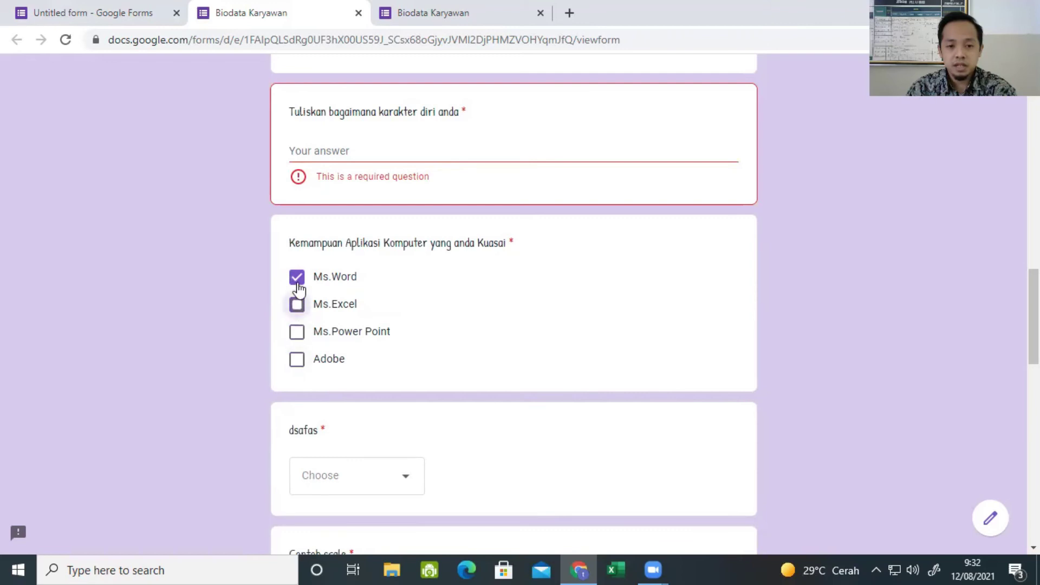
left_click(297, 282)
Inspect the choices of the dsafas dropdown question without selecting one.
scroll(403, 336, "down", 2)
left_click(406, 346)
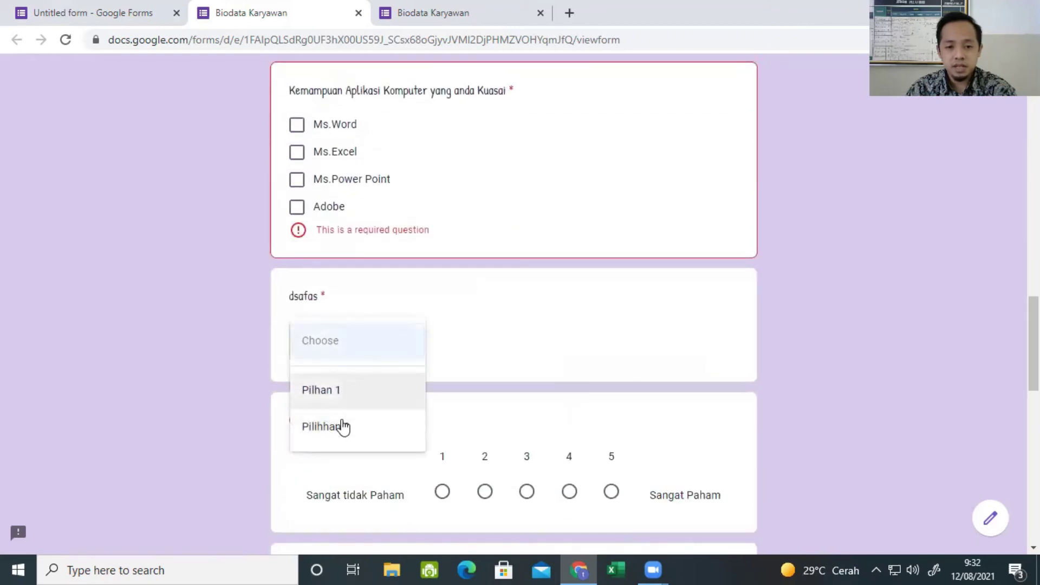
left_click(210, 319)
scroll(404, 343, "down", 4)
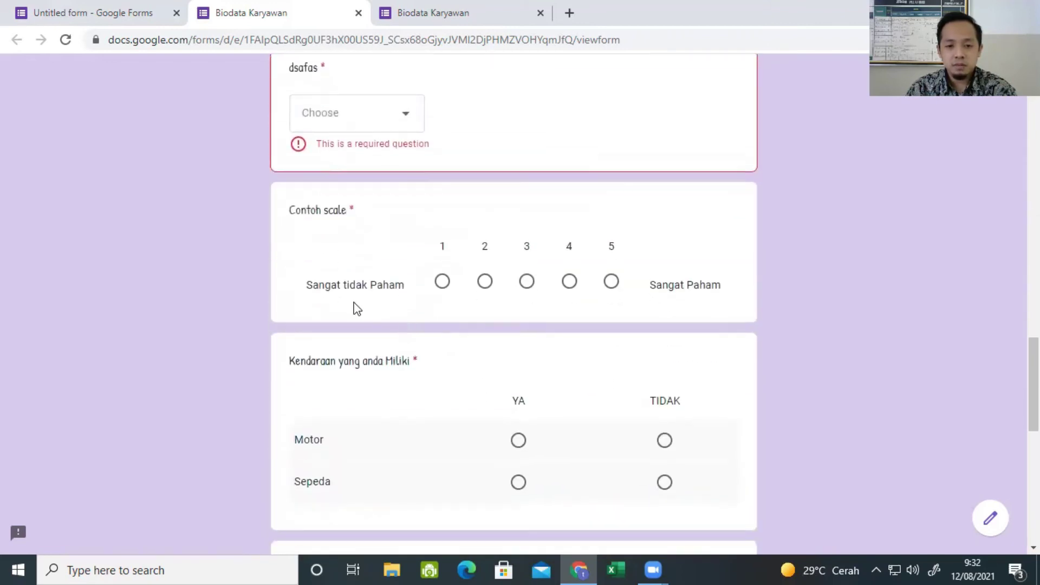
Try the ratings of the Contoh scale question one by one, finishing with 5 selected.
left_click(443, 283)
left_click(485, 282)
left_click(526, 282)
left_click(568, 283)
left_click(611, 283)
Test YA and TIDAK answers in the "Kendaraan yang anda Miliki" grid, ending with YA for Motor and Sepeda.
scroll(473, 354, "down", 3)
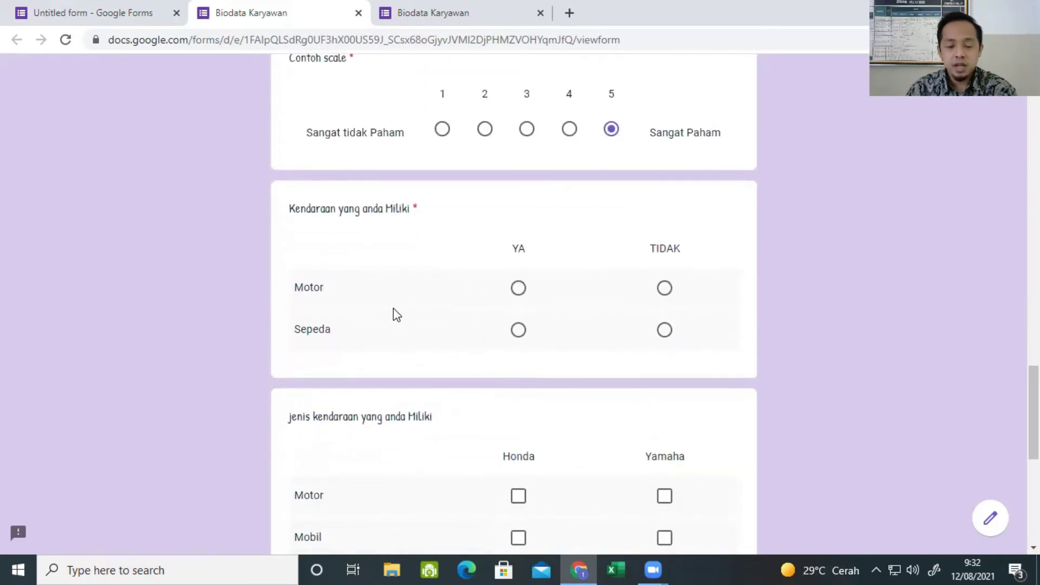
left_click(518, 288)
left_click(665, 330)
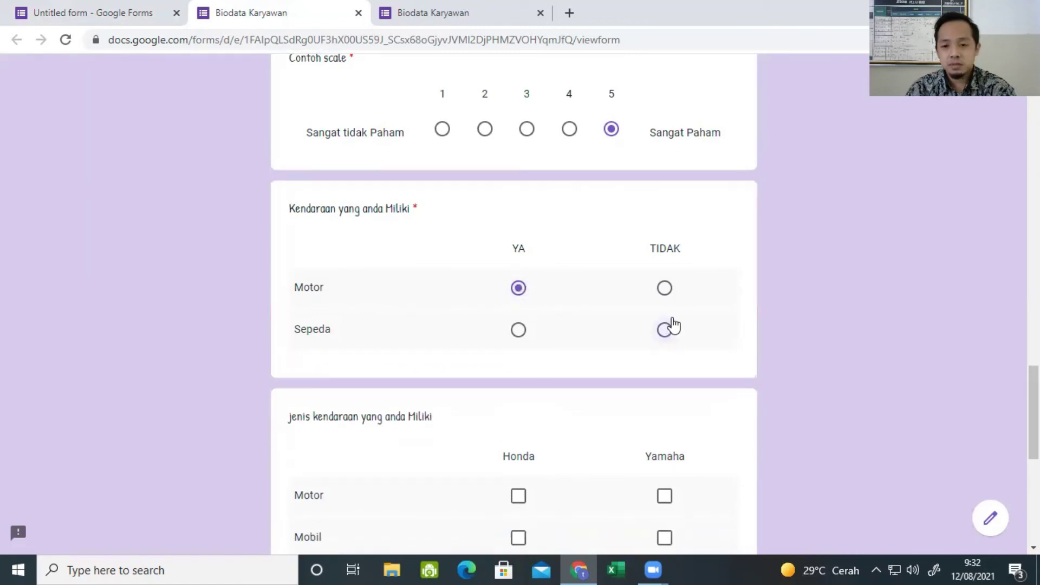
left_click(665, 288)
left_click(518, 330)
left_click(518, 289)
left_click(664, 288)
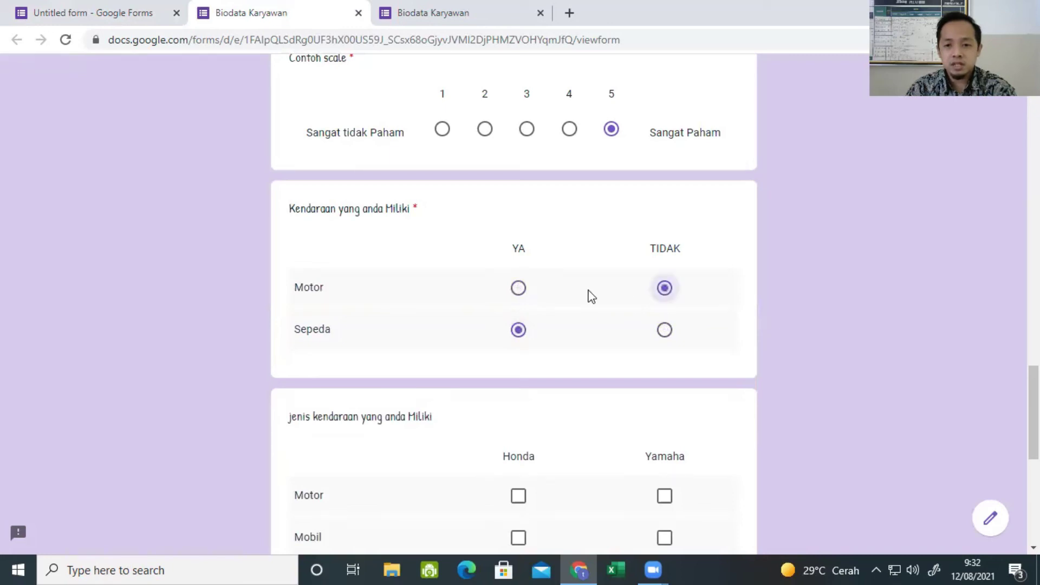
left_click(518, 288)
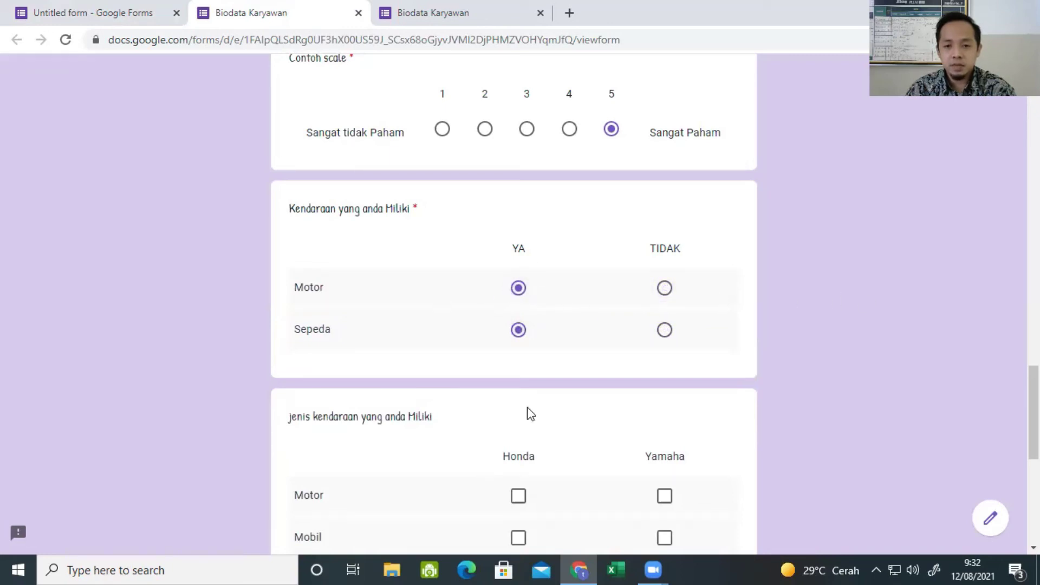
Tick Honda and Yamaha for both Motor and Mobil in the "jenis kendaraan yang anda Miliki" checkbox grid.
scroll(513, 408, "down", 4)
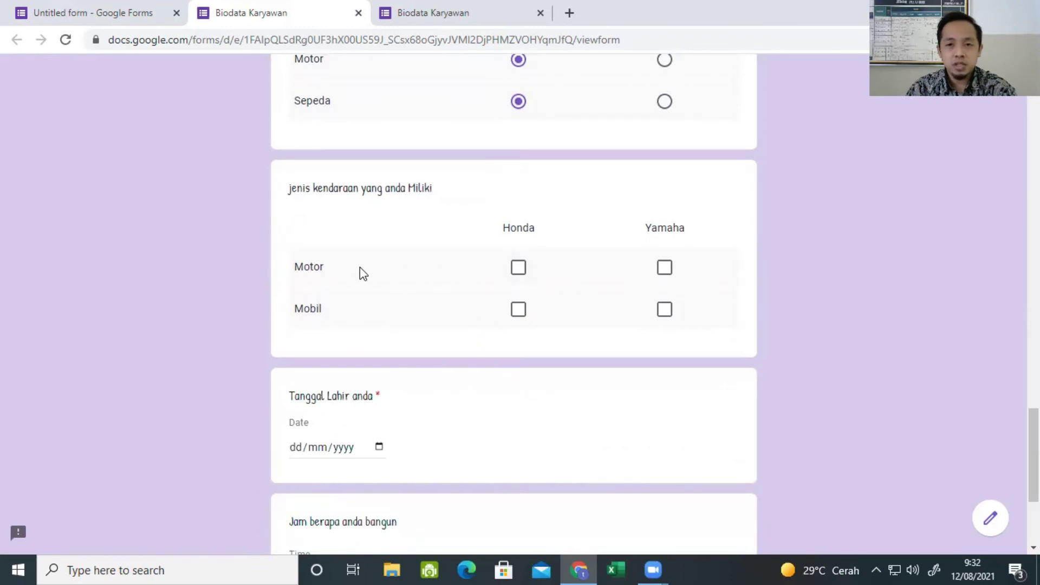
left_click(522, 271)
left_click(672, 279)
left_click(664, 309)
left_click(521, 313)
Review the "Tanggal Lahir anda" date question and the "Jam berapa anda bangun" time question in the preview.
scroll(498, 325, "down", 1)
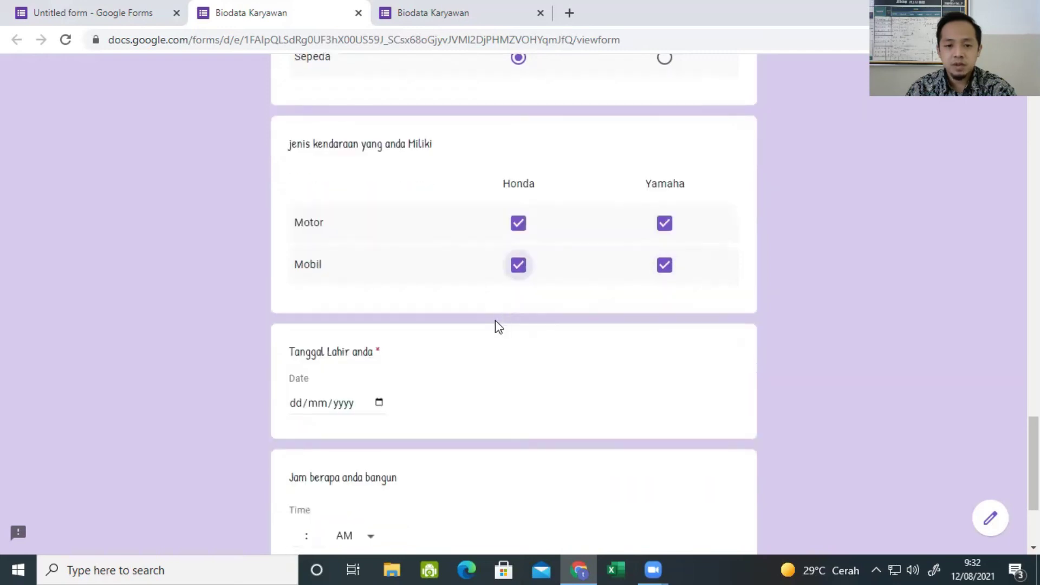
scroll(495, 320, "down", 3)
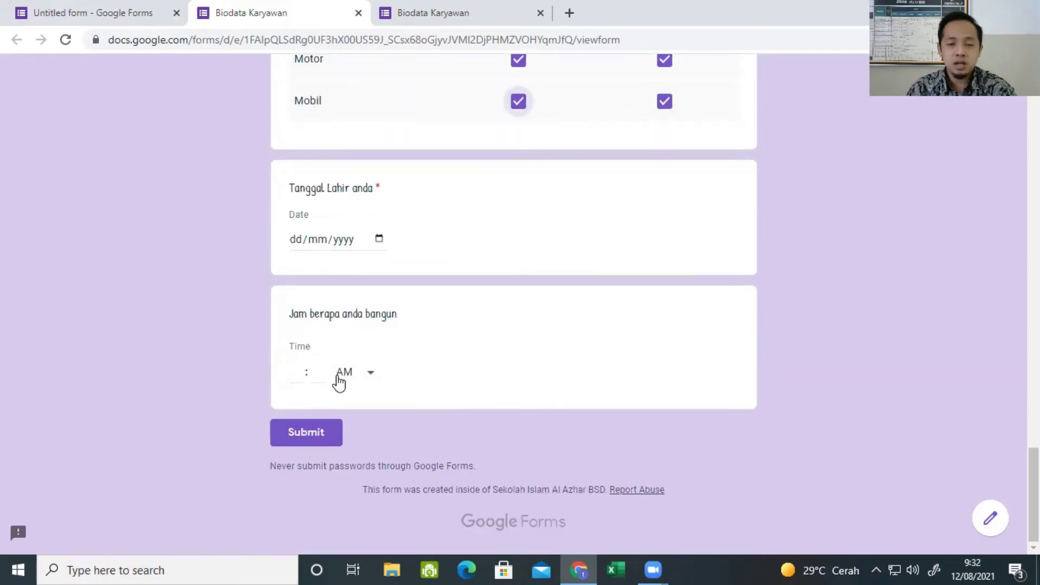
scroll(323, 339, "up", 10)
Return to the form editor and rename the untitled form file as Biodata Karyawan.
left_click(121, 9)
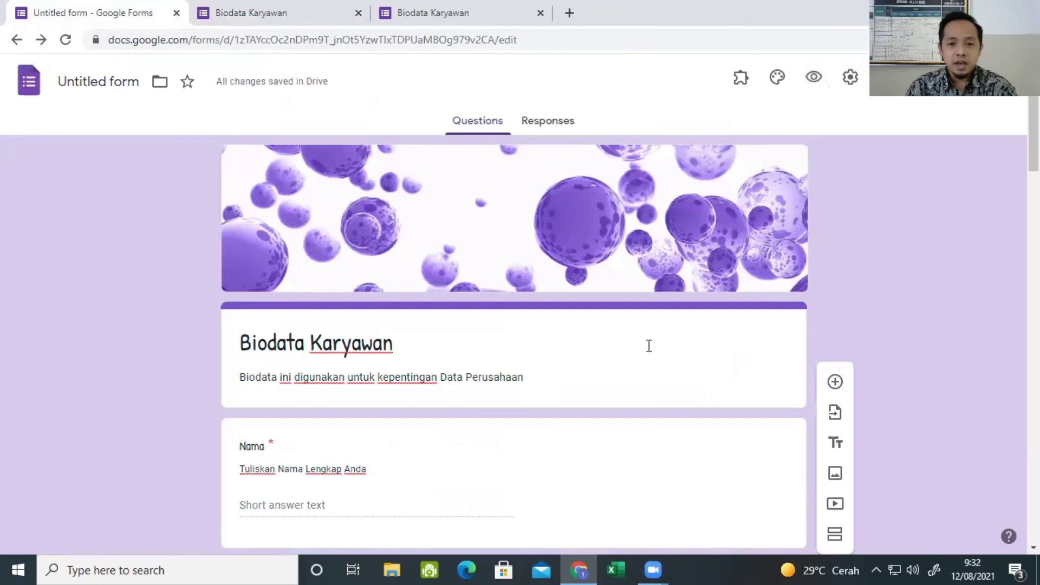
scroll(657, 344, "down", 1)
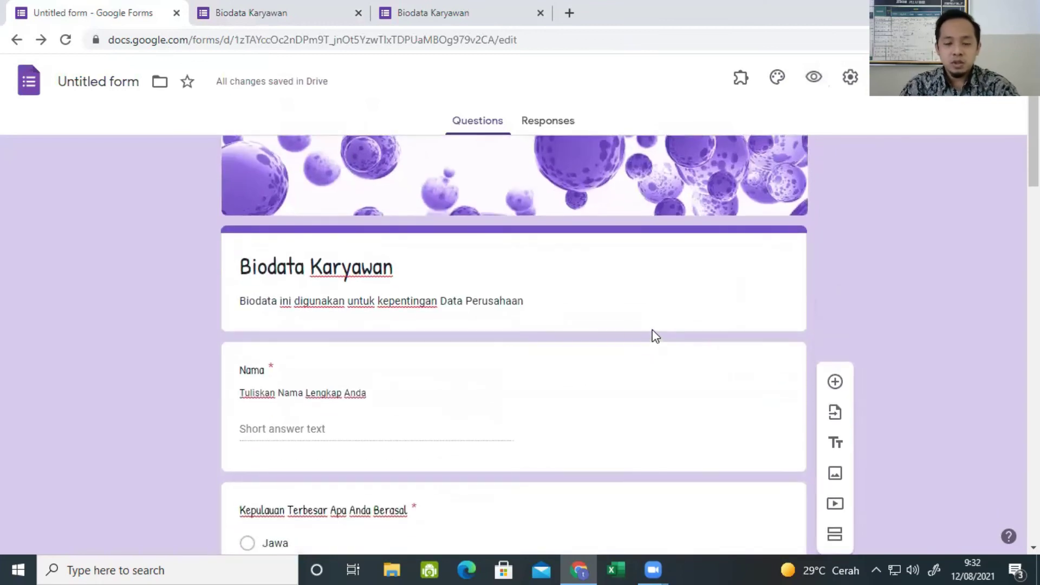
scroll(612, 328, "up", 1)
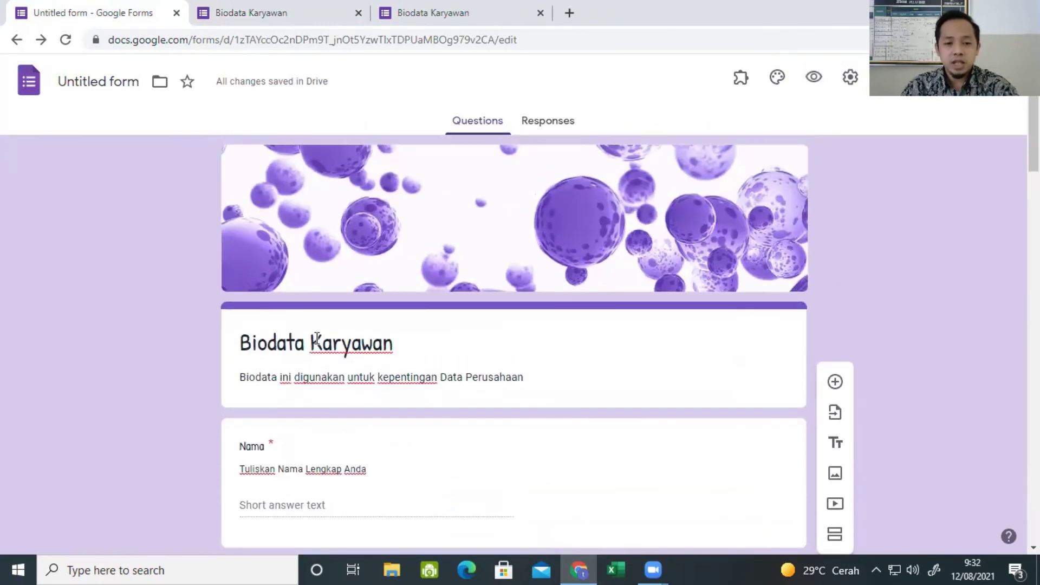
left_click(107, 83)
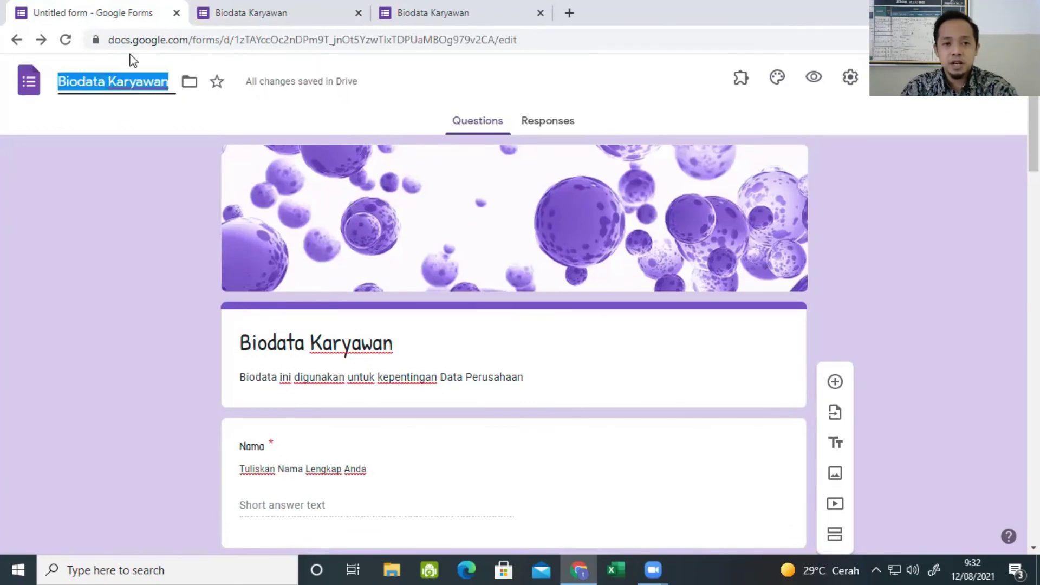
left_click(116, 186)
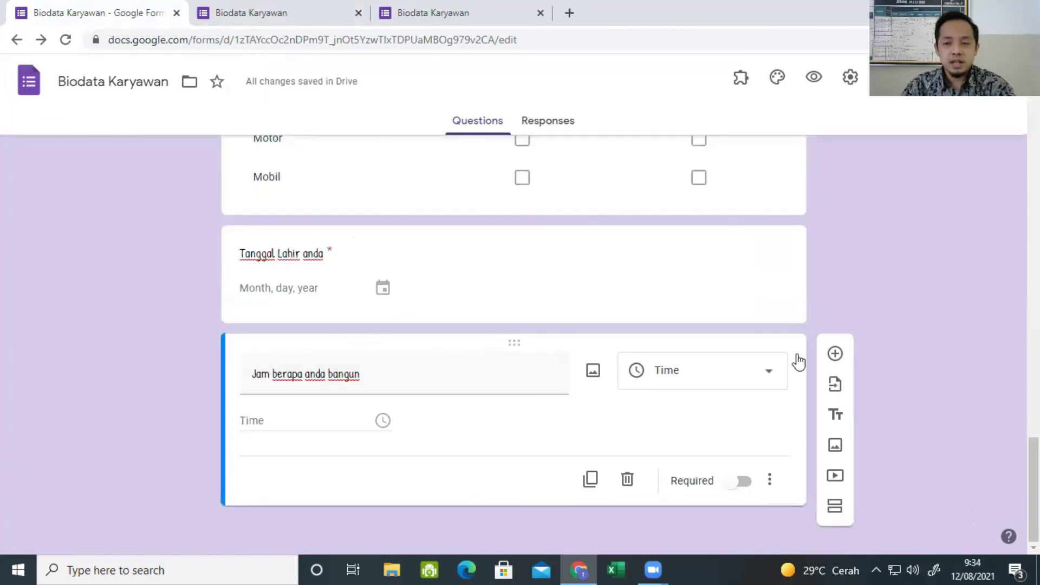
Copy a shortened link to the form for sharing, and close the Send form dialog.
scroll(798, 361, "up", 20)
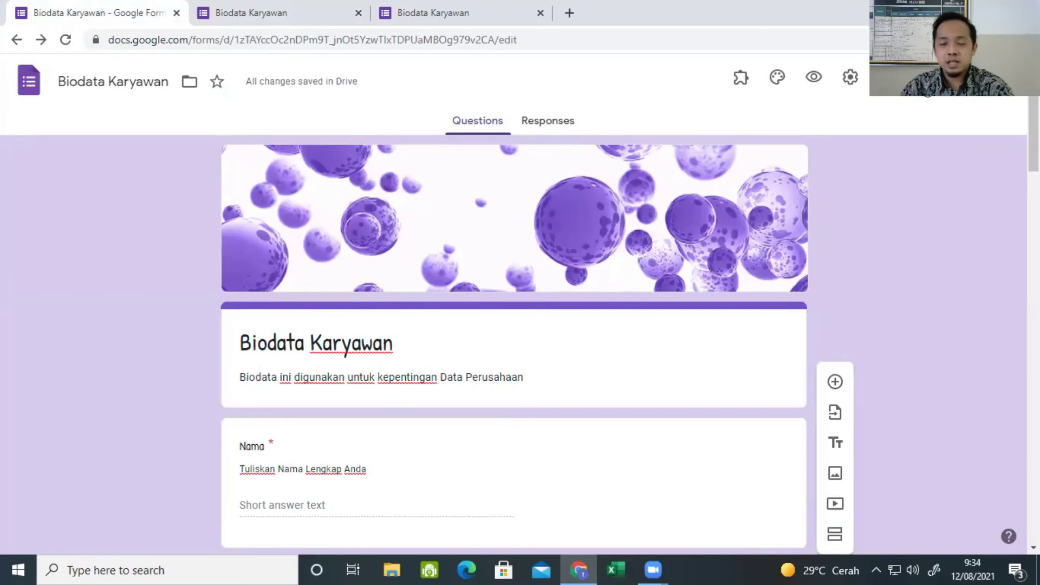
left_click(913, 76)
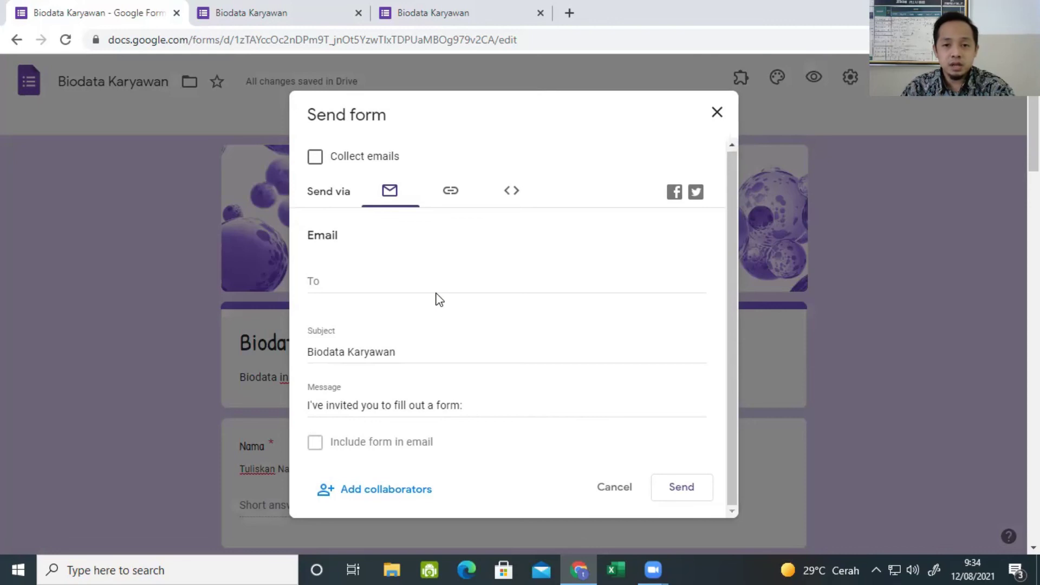
left_click(447, 200)
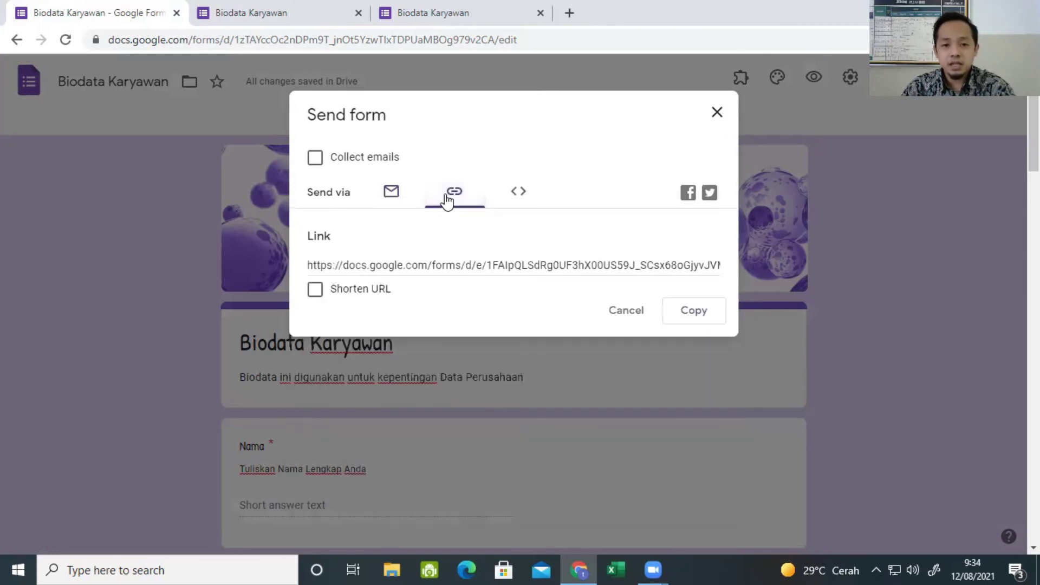
left_click(316, 290)
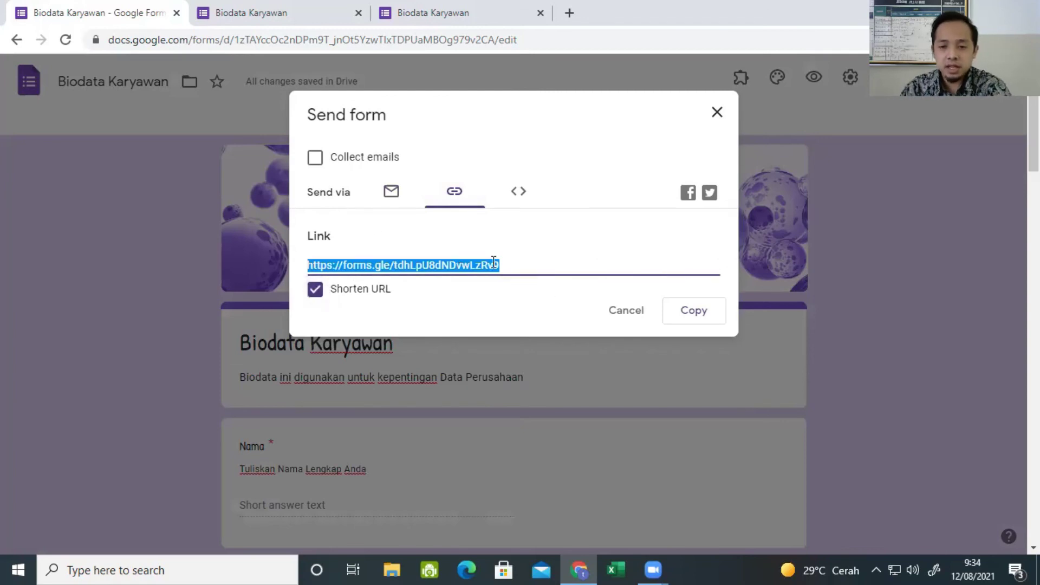
left_click(691, 317)
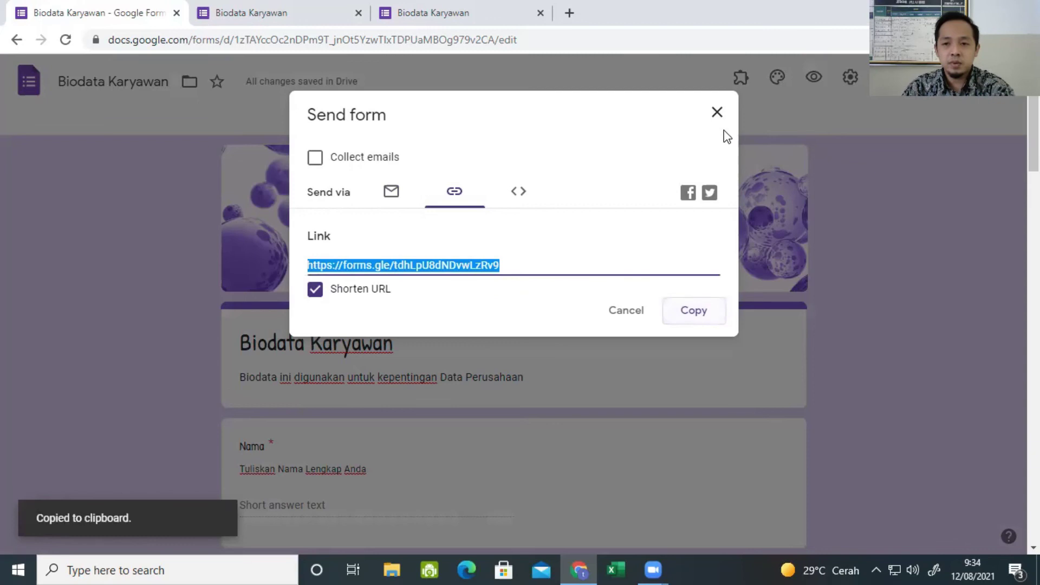
left_click(717, 113)
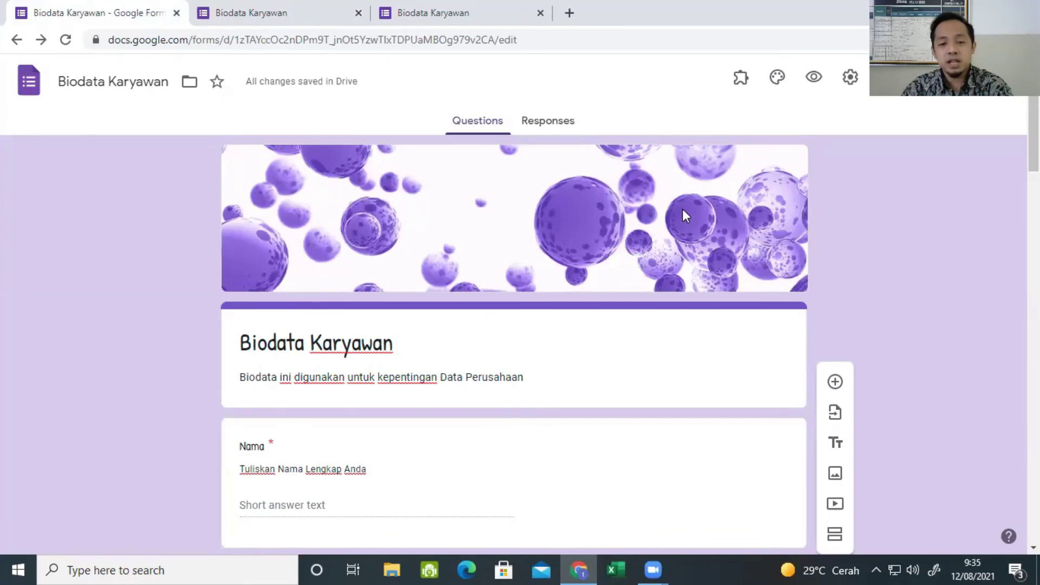
Check the form's responses, then return to the preview, complete the birth date and submit a test response.
left_click(543, 123)
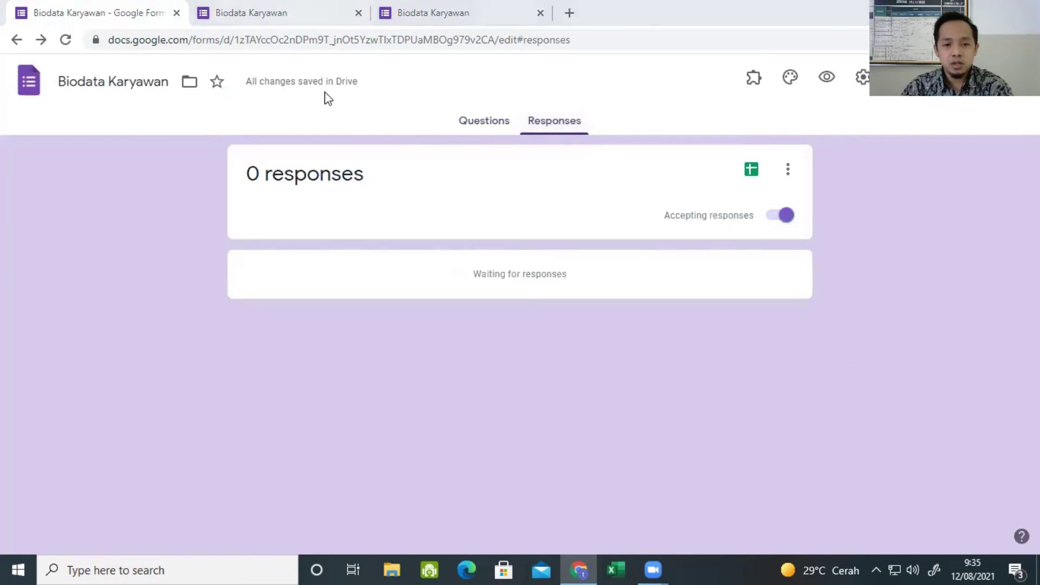
left_click(278, 24)
left_click(359, 241)
left_click(380, 241)
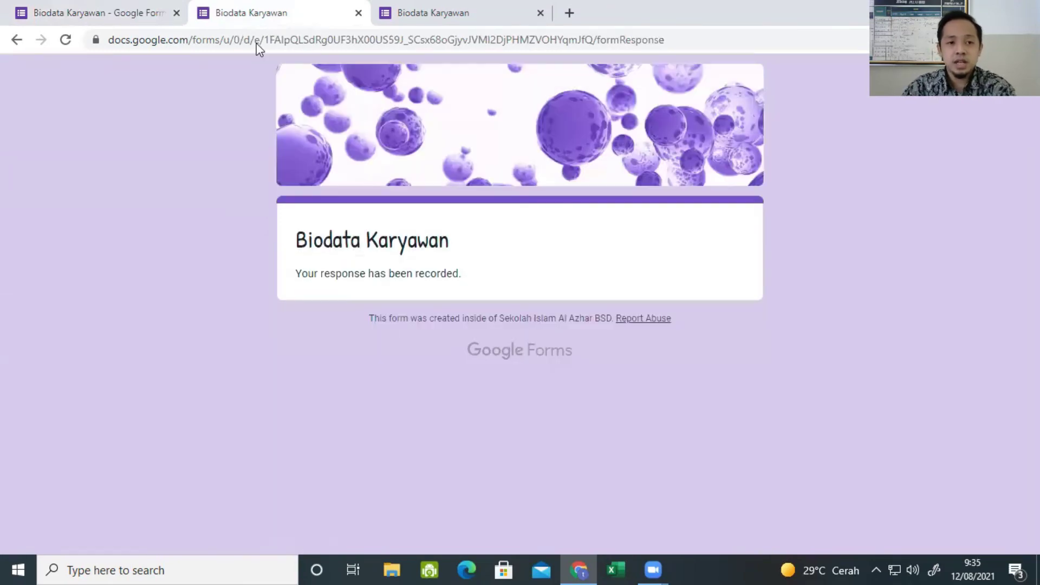
Back in the form editor, examine the response summary for all questions, from Nama to the wake-up time.
left_click(137, 10)
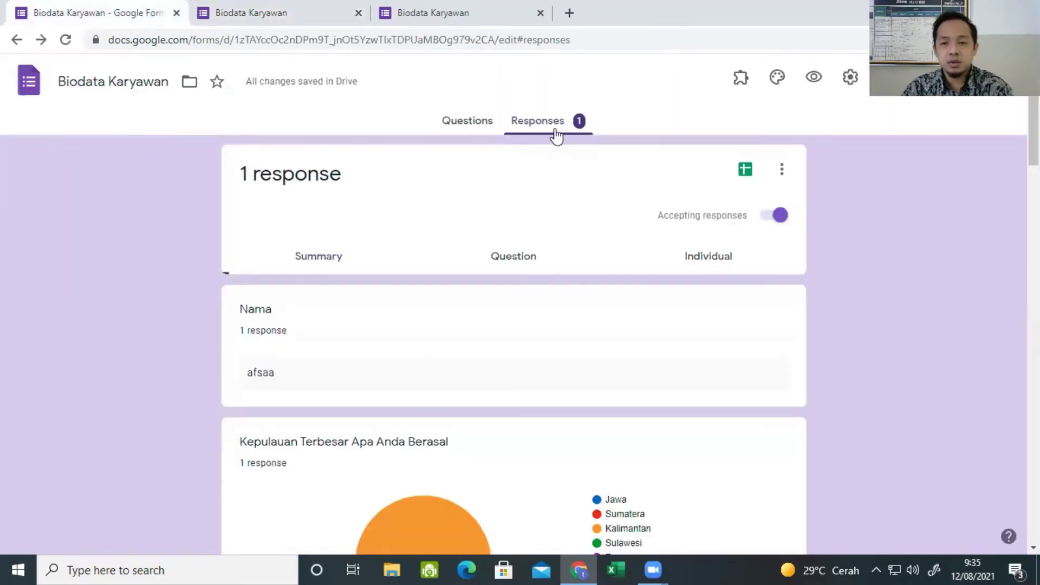
scroll(485, 227, "down", 1)
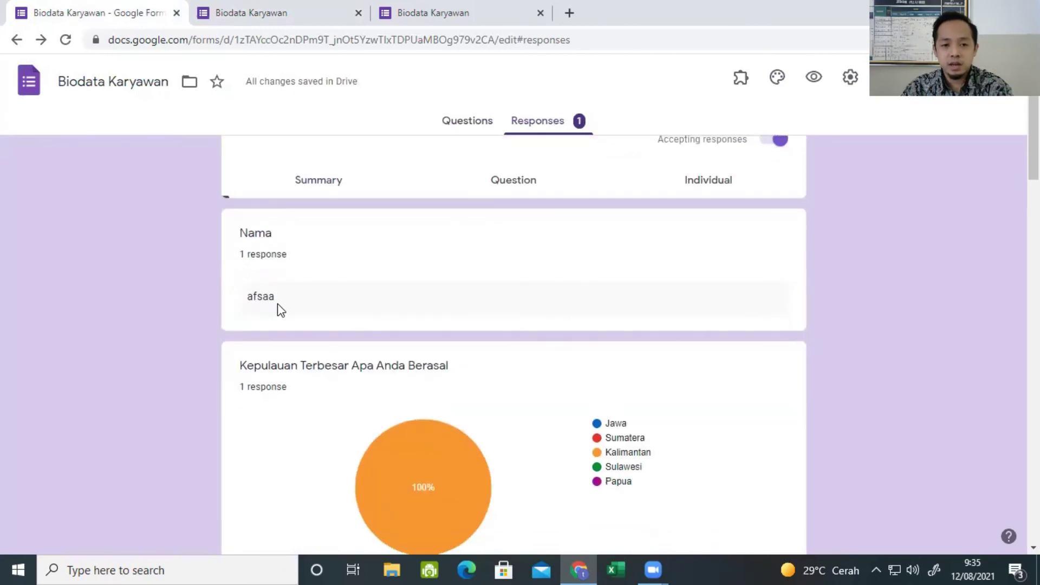
scroll(281, 298, "down", 15)
scroll(488, 358, "down", 1)
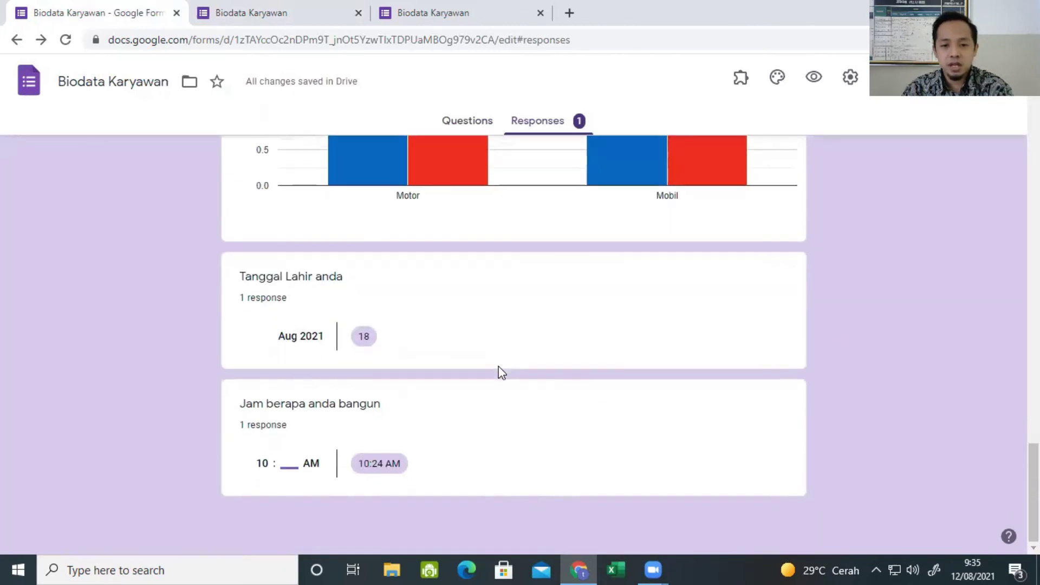
scroll(496, 371, "up", 15)
scroll(503, 360, "up", 5)
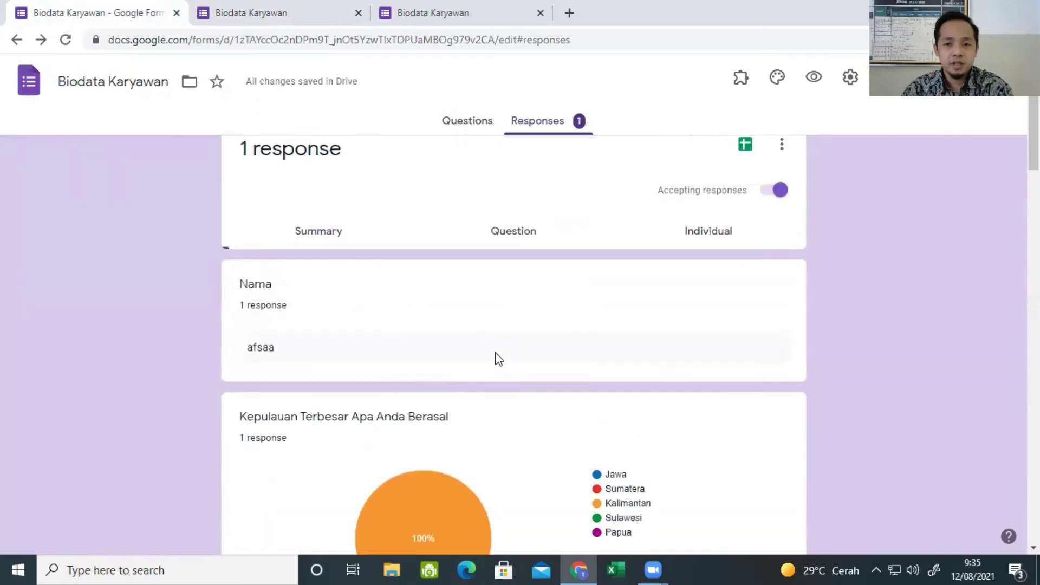
Create a new response spreadsheet named Biodata Karyawan (Responses) and download it as an Excel .xlsx file.
left_click(743, 171)
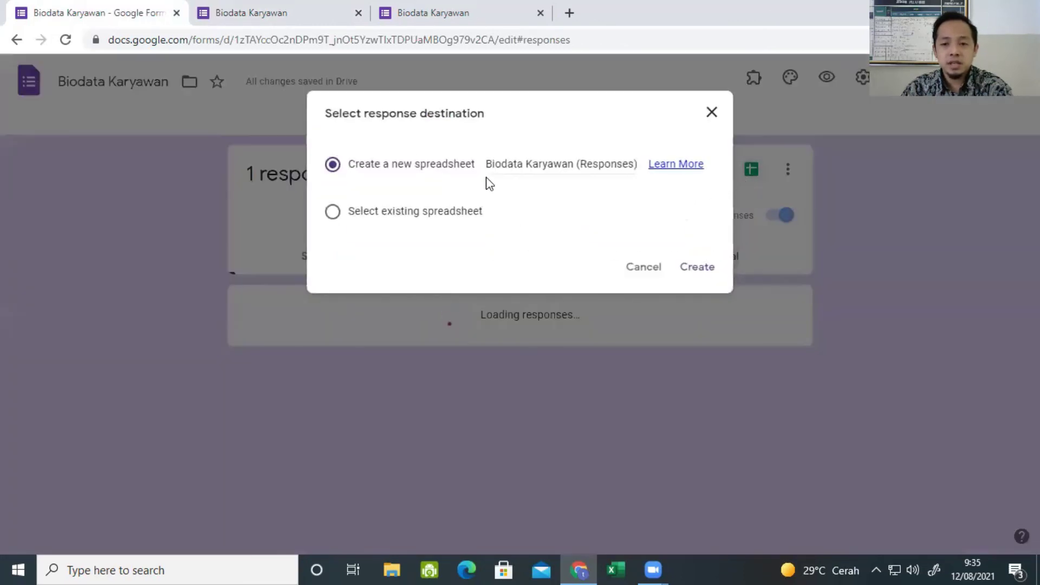
left_click(693, 268)
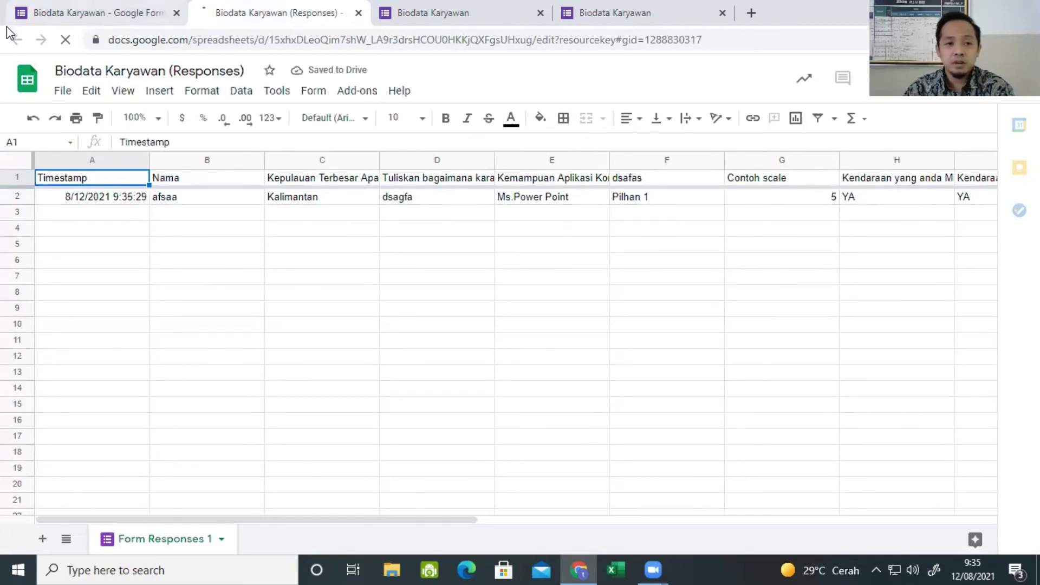
left_click(61, 93)
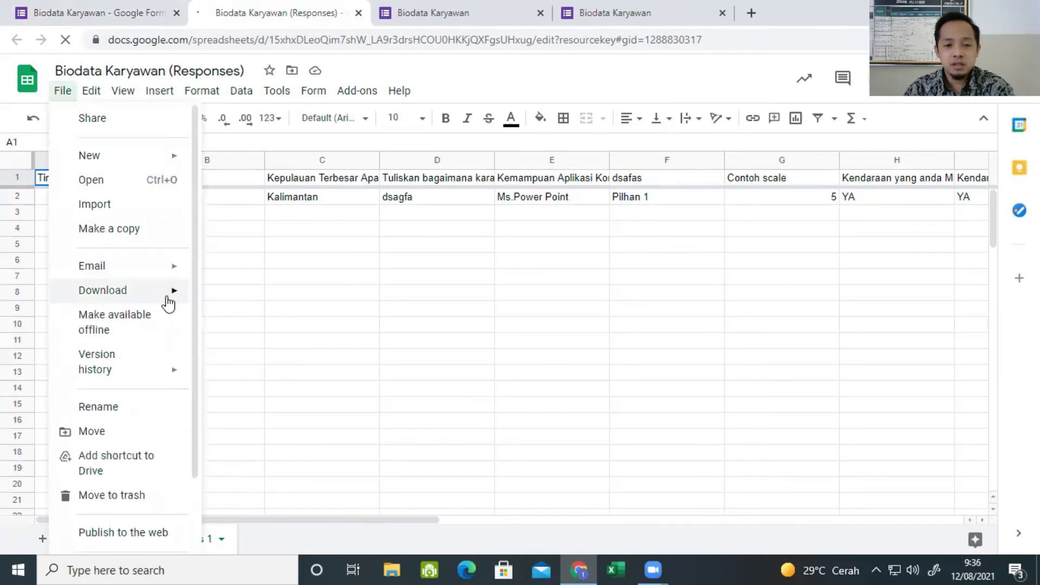
mouse_move(168, 292)
left_click(269, 298)
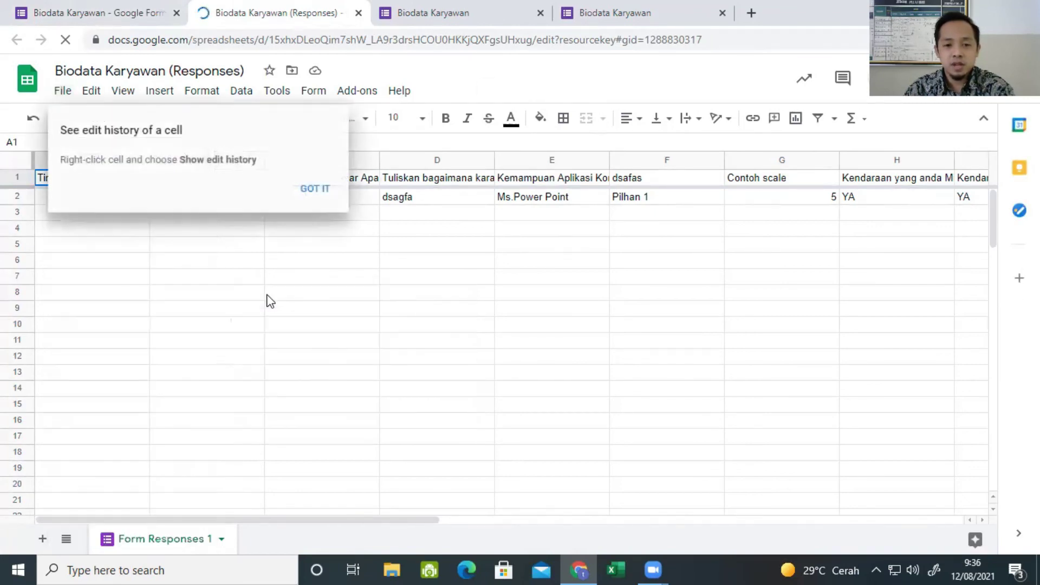
left_click(312, 190)
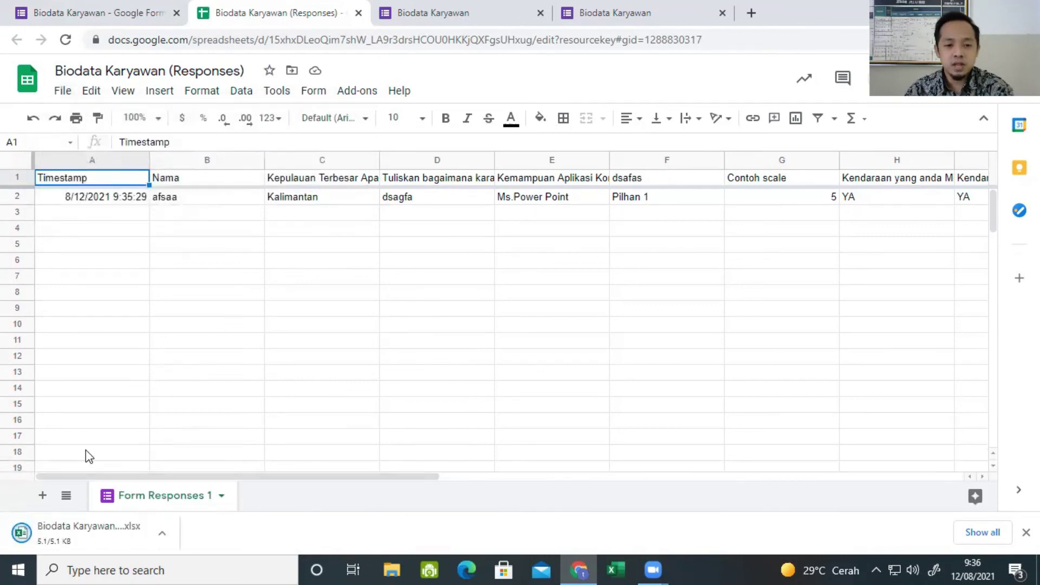